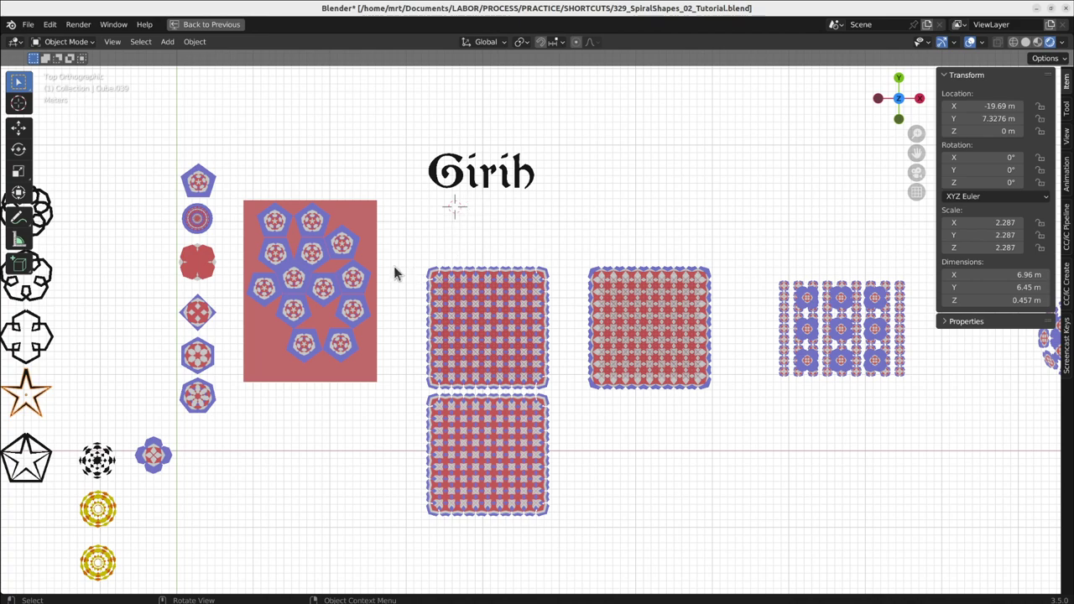
Look over the Girih pentagon tiling and restore the full Geometry Nodes workspace from the maximized viewport.
scroll(529, 204, "up", 5)
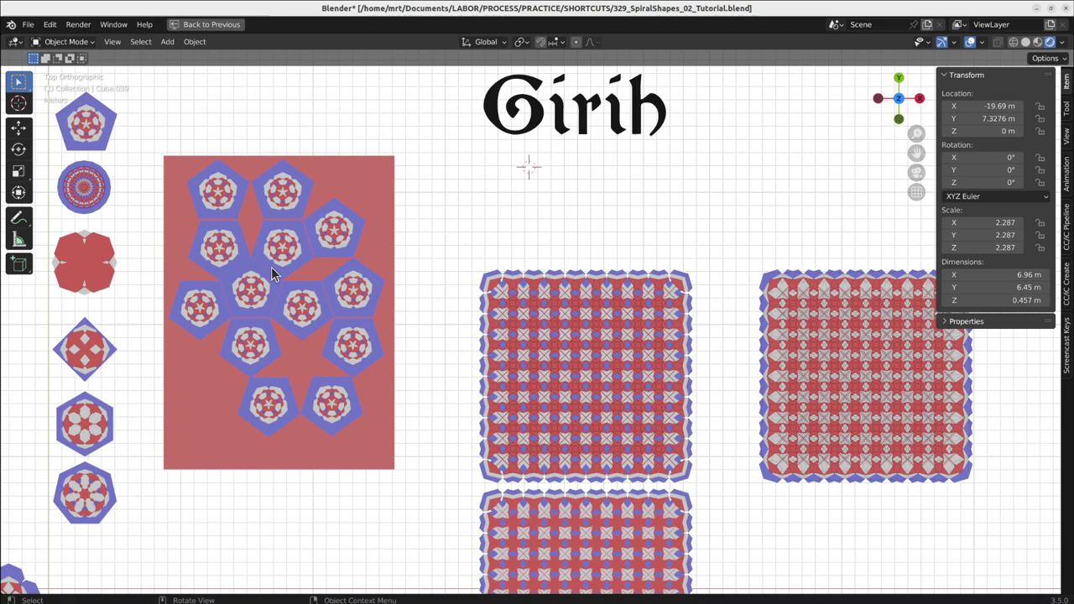
middle_click_drag(275, 285, 338, 284, "shift")
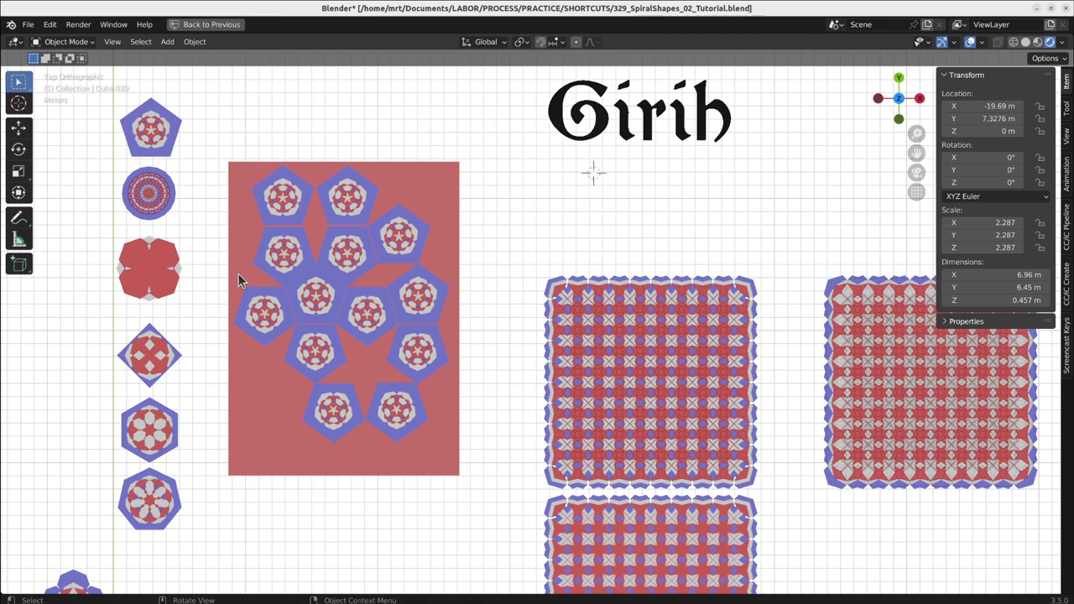
middle_click_drag(187, 394, 219, 415, "shift")
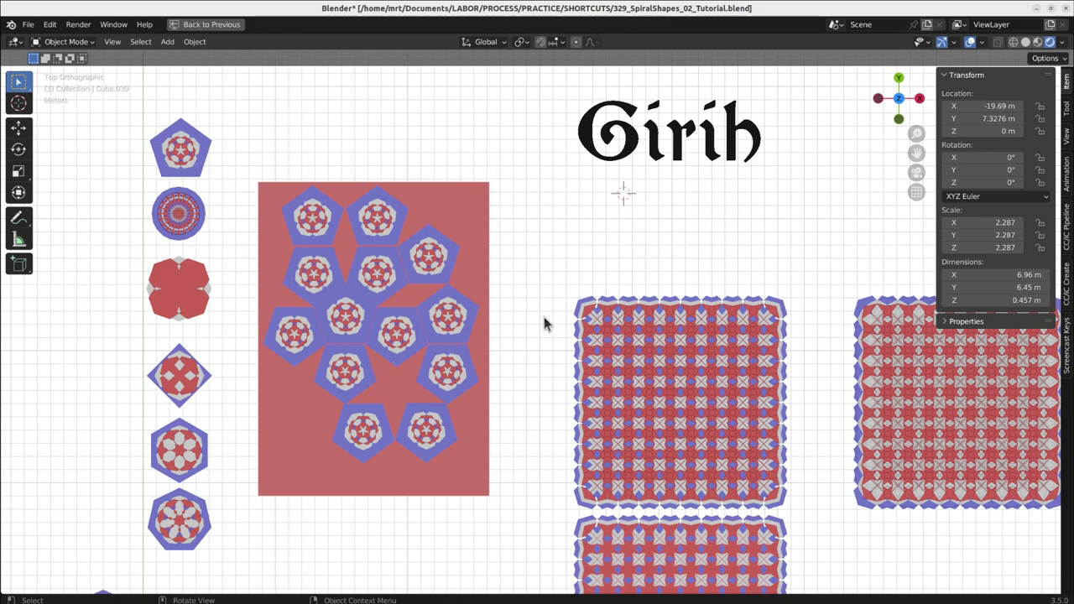
key("ctrl+space")
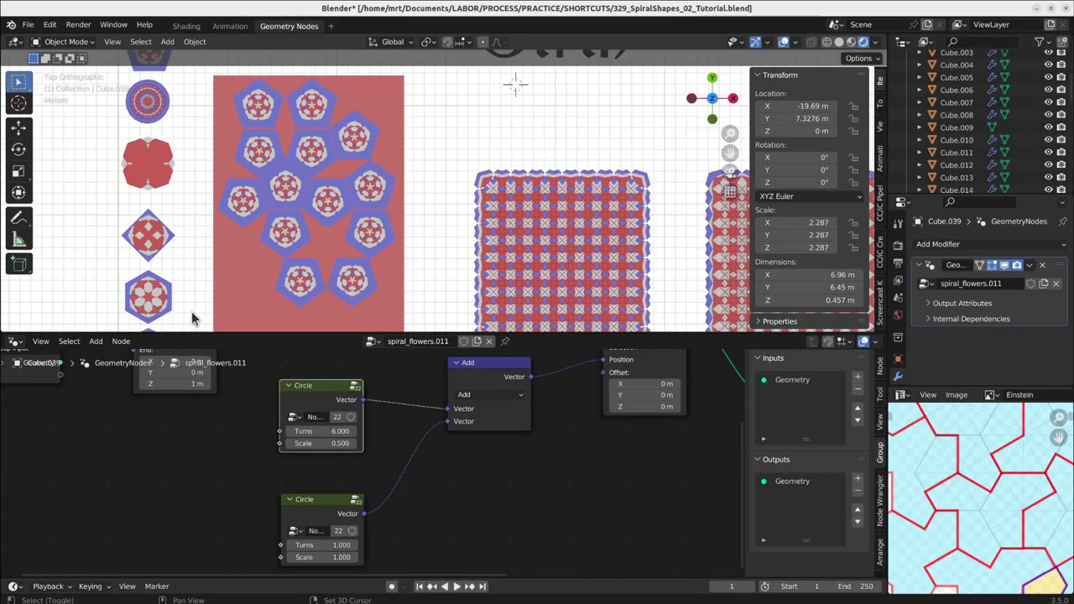
Select the circle outline heading the column of basic shapes to show its geometry node tree.
middle_click_drag(260, 225, 506, 244, "shift")
scroll(506, 250, "down", 5)
scroll(273, 162, "up", 8)
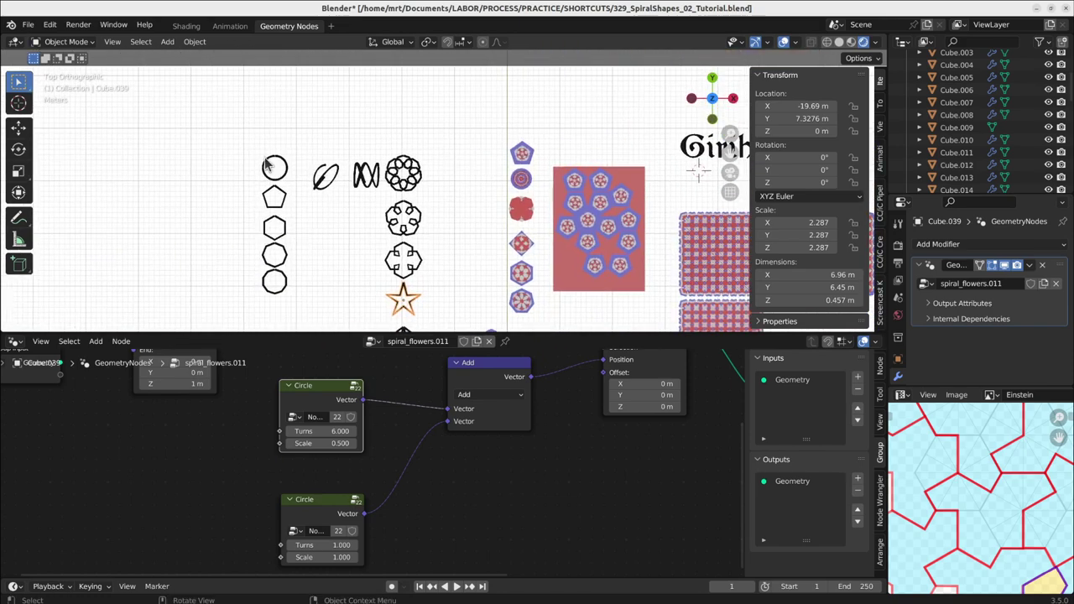
left_click(274, 162)
scroll(361, 453, "down", 3)
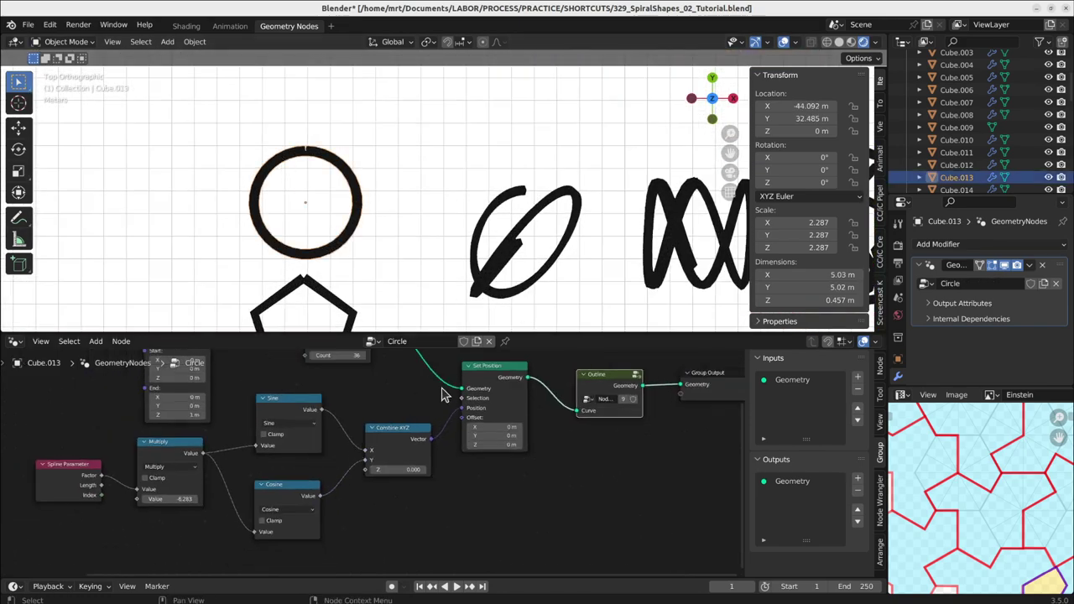
Widen the 3D viewport and node editor by shrinking the outliner, properties and image editors.
middle_click_drag(436, 455, 421, 466)
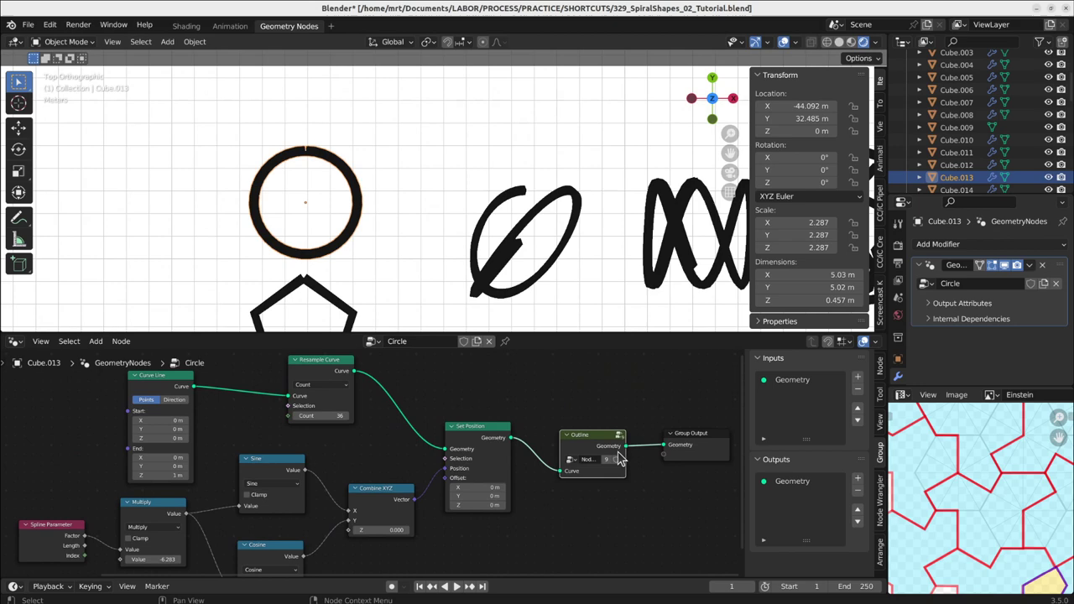
scroll(468, 467, "down", 1)
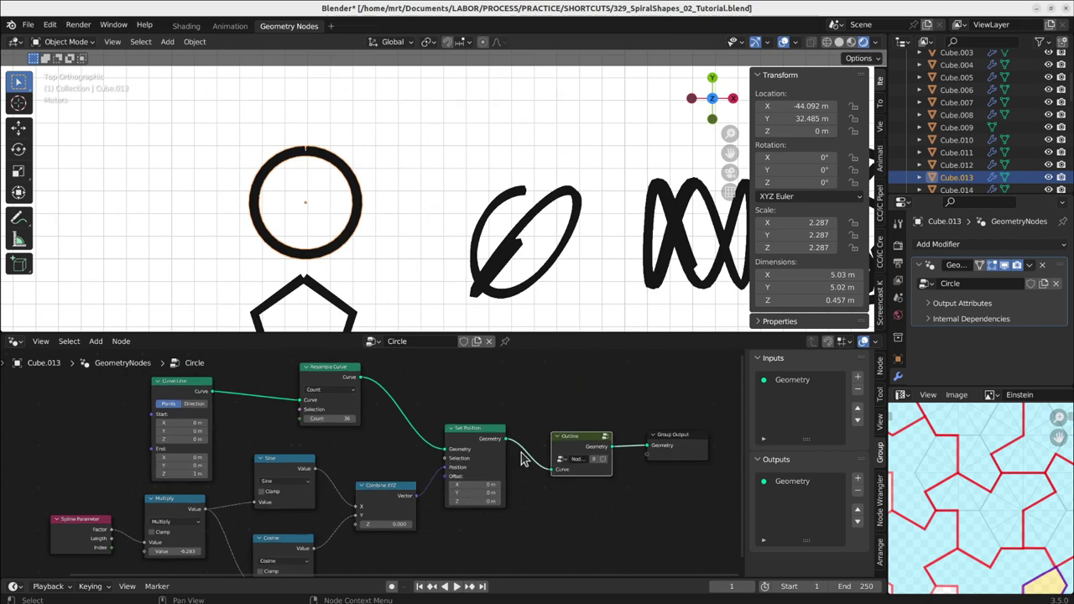
left_click_drag(887, 415, 1056, 424)
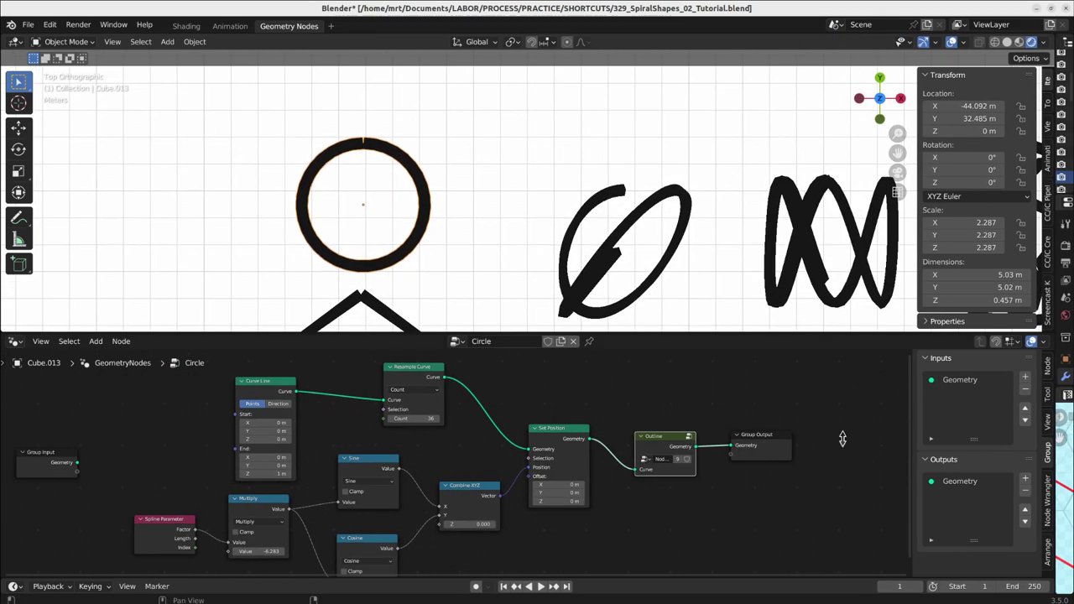
scroll(394, 421, "down", 2)
scroll(395, 421, "up", 4)
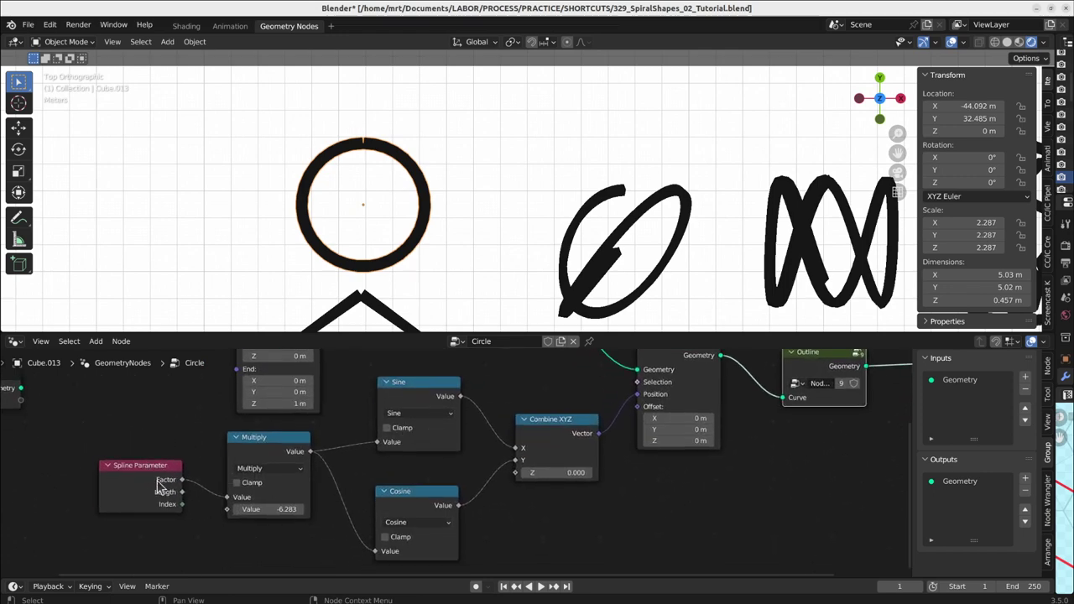
Nudge the Spline Parameter and Curve Line nodes in the circle's tree and move Resample Curve closer to Curve Line.
mouse_move(160, 485)
left_mouse_down()
mouse_move(134, 466)
mouse_move(159, 493)
left_mouse_up()
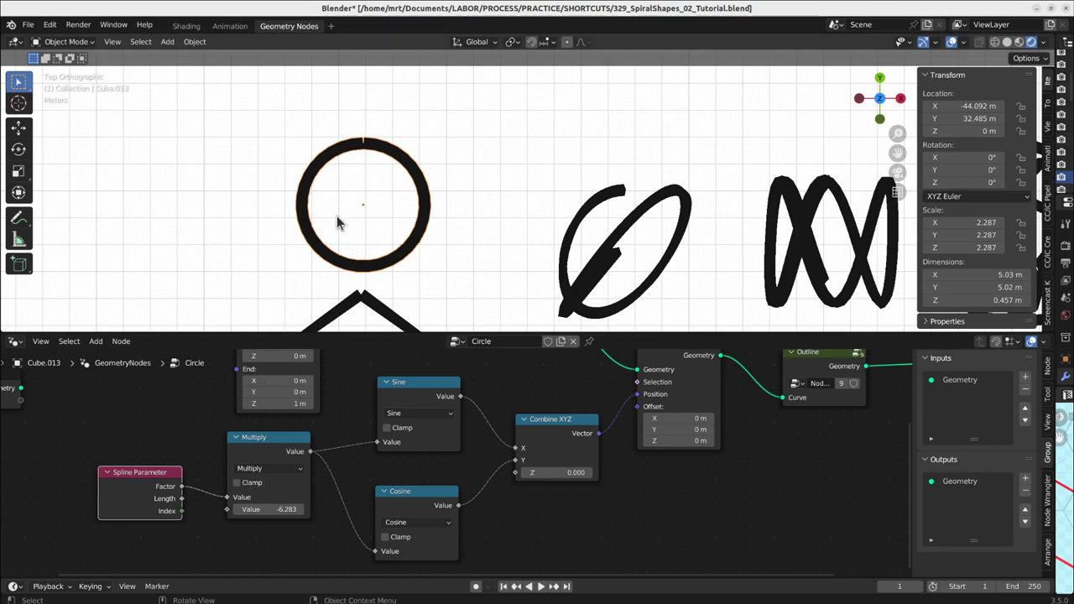
key("Tab")
key("Tab")
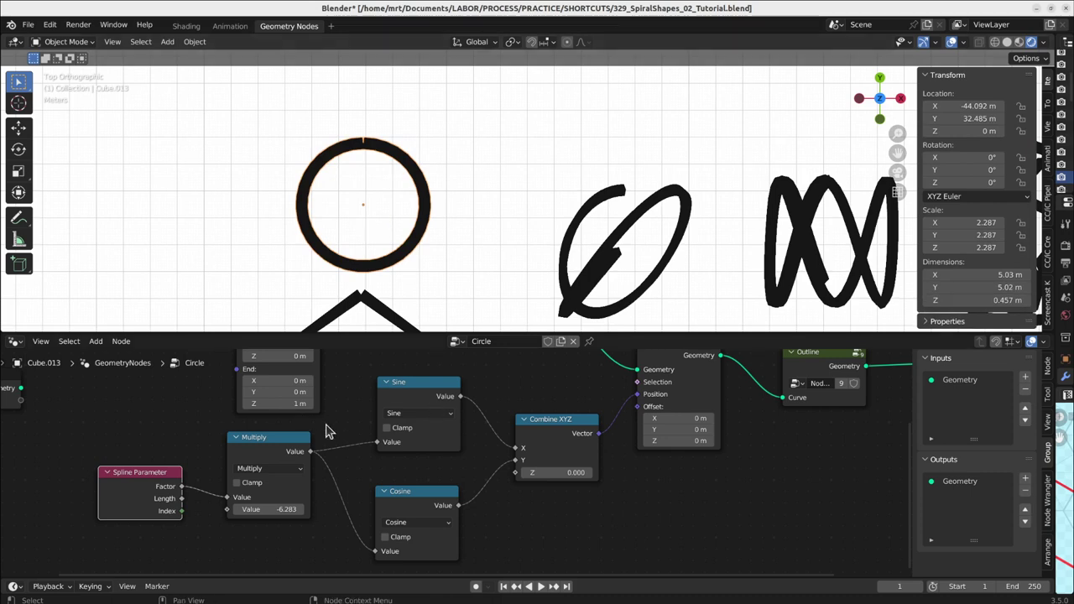
middle_click_drag(430, 399, 367, 488)
mouse_move(250, 395)
left_mouse_down()
mouse_move(277, 390)
mouse_move(250, 387)
left_mouse_up()
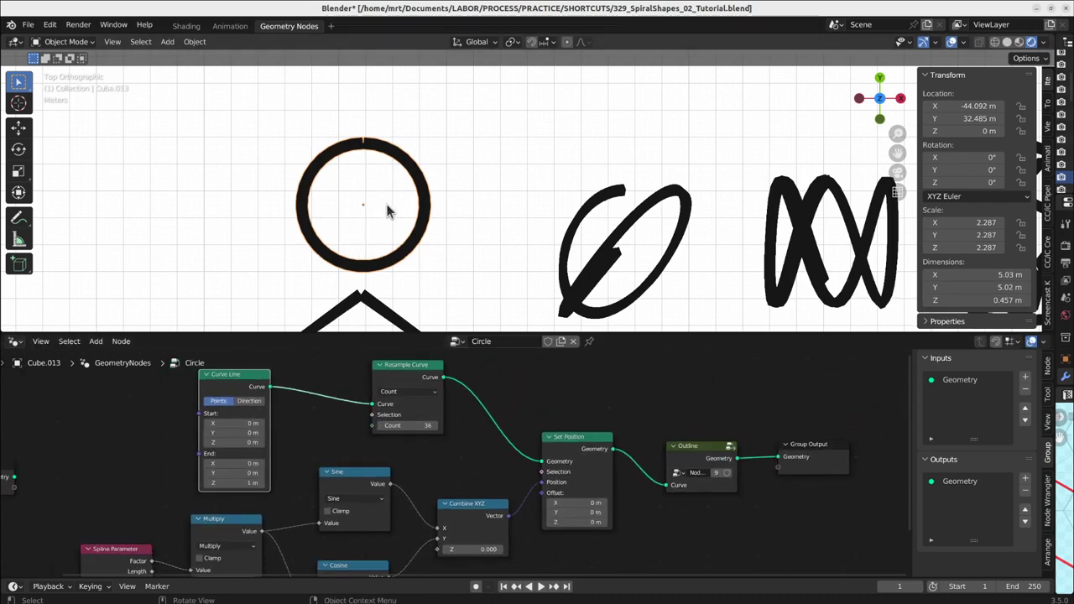
middle_click_drag(188, 486, 343, 478)
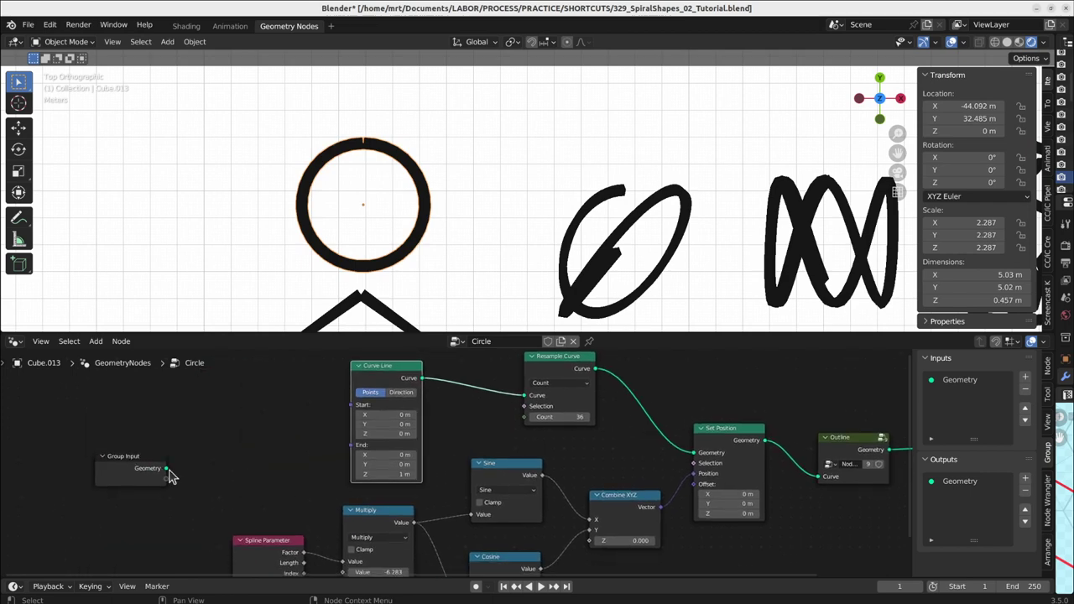
middle_click_drag(441, 439, 282, 439)
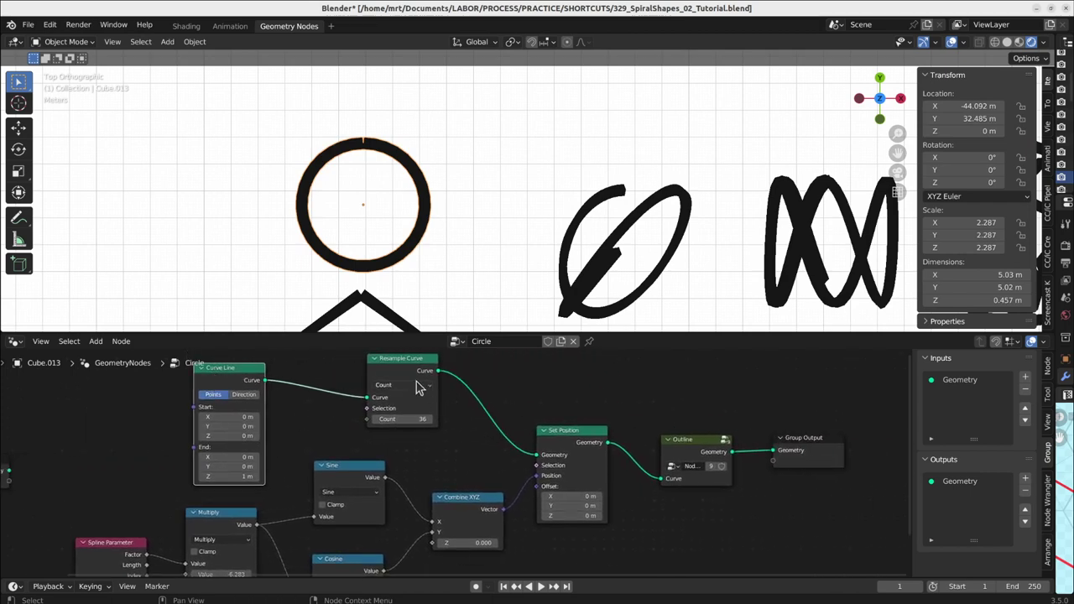
left_click_drag(419, 377, 381, 381)
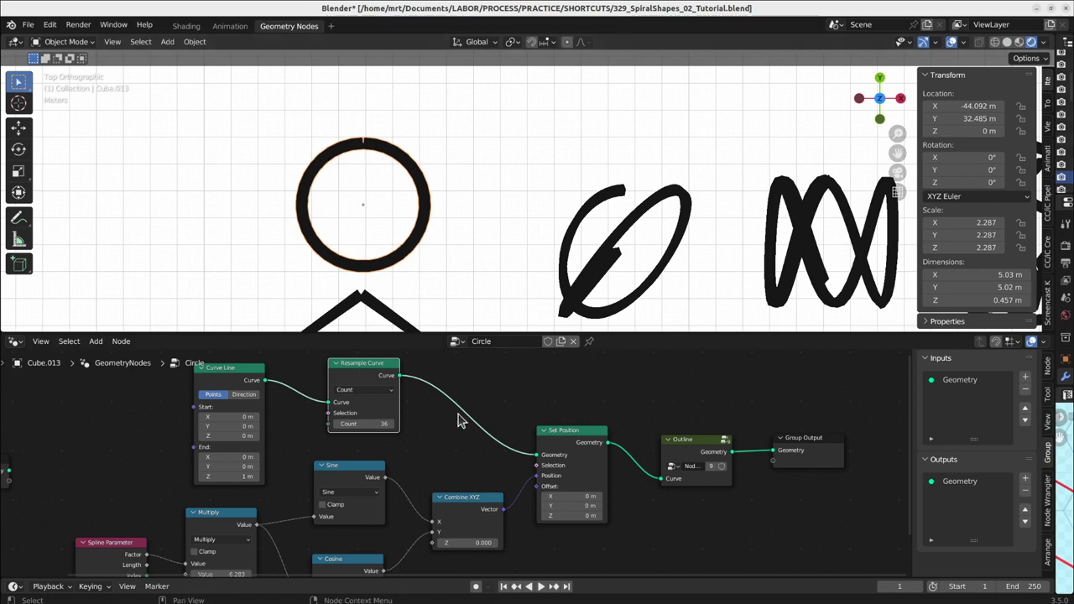
Bypass the Outline node by linking Set Position straight to Group Output, and reconnect Outline between the two.
middle_click_drag(496, 460, 480, 430)
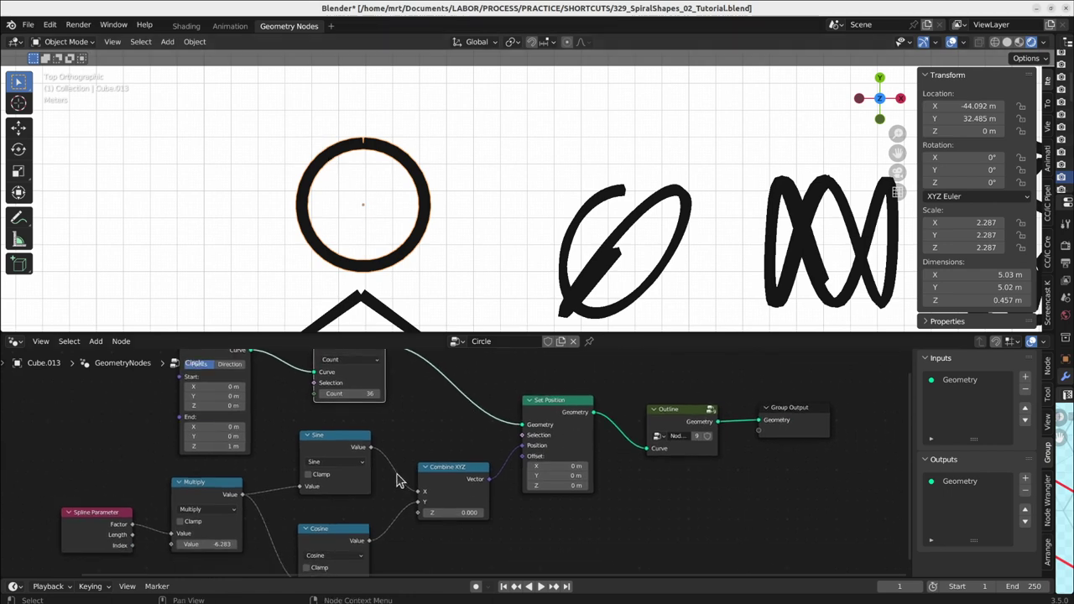
middle_click_drag(486, 488, 499, 451)
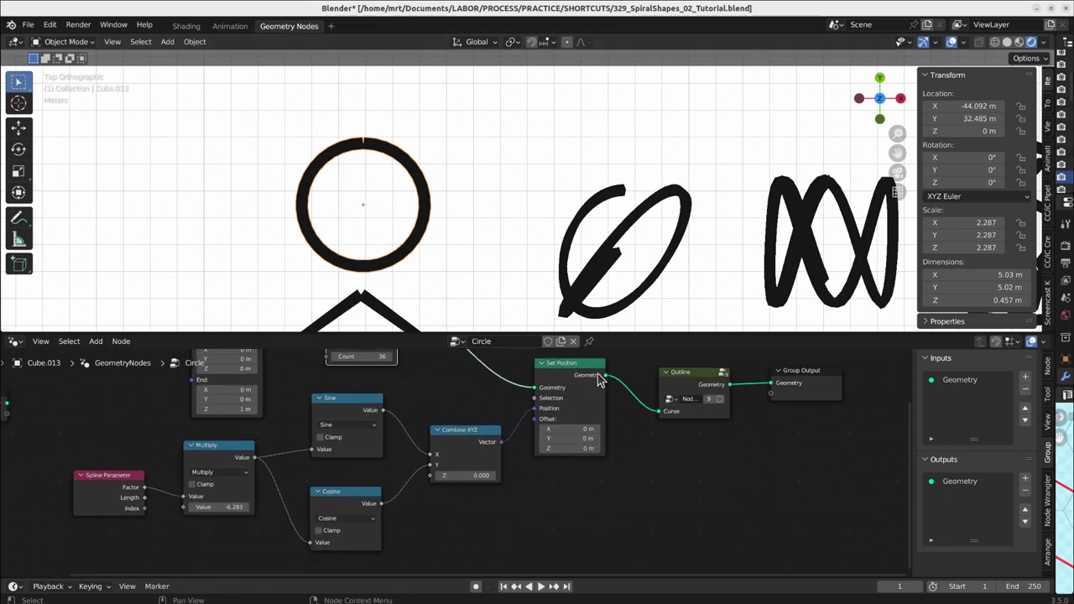
middle_click_drag(598, 380, 552, 434)
left_click_drag(646, 438, 733, 430)
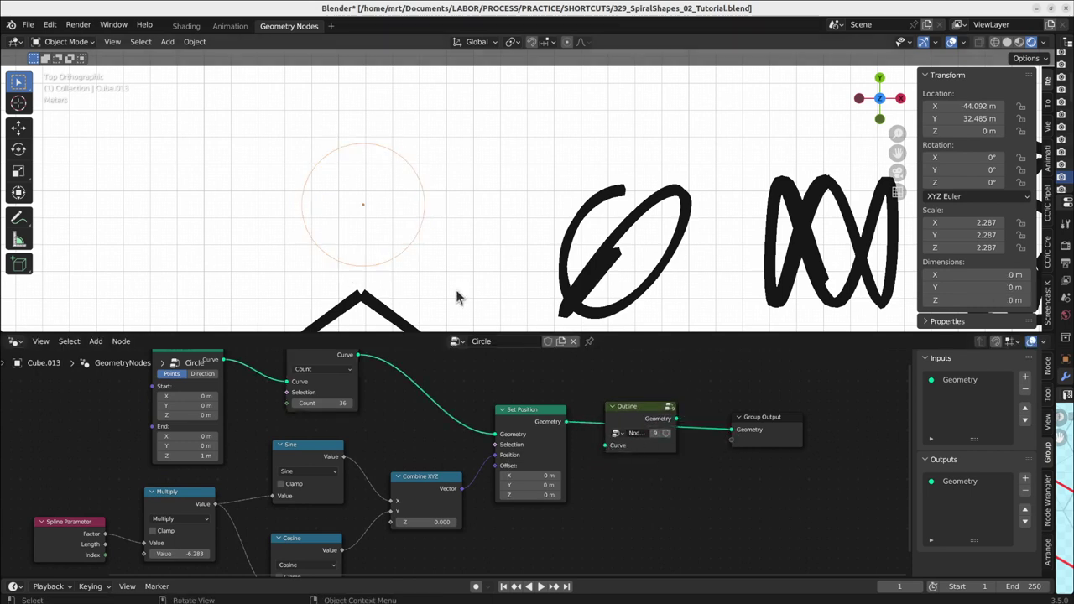
left_click_drag(568, 422, 605, 445)
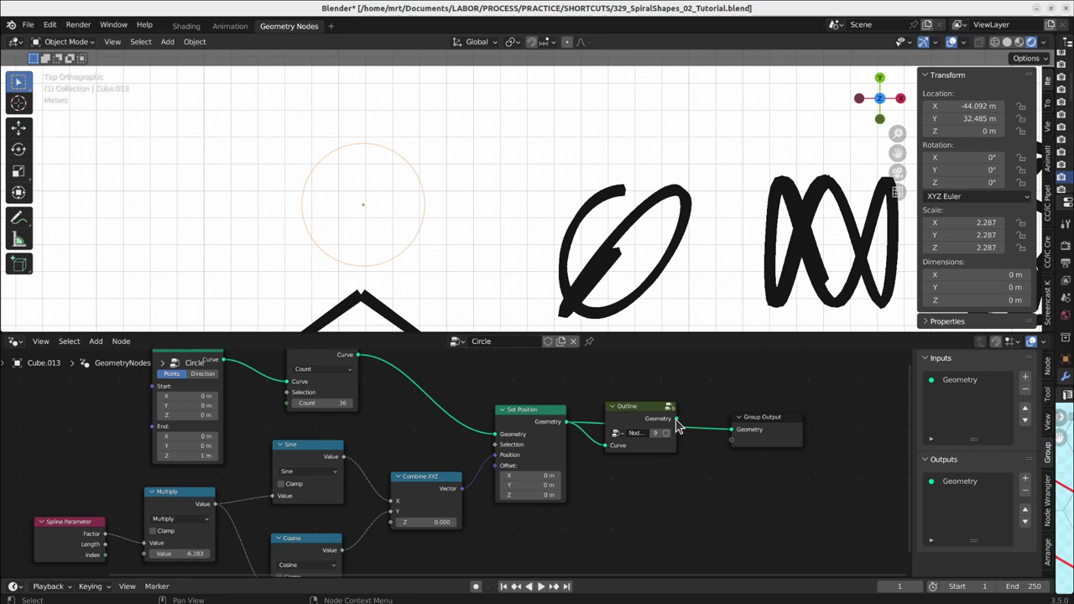
left_click_drag(676, 418, 731, 430)
Select the pentagon outline below the circle and examine its N-Gon node tree.
middle_click_drag(405, 268, 420, 125, "shift")
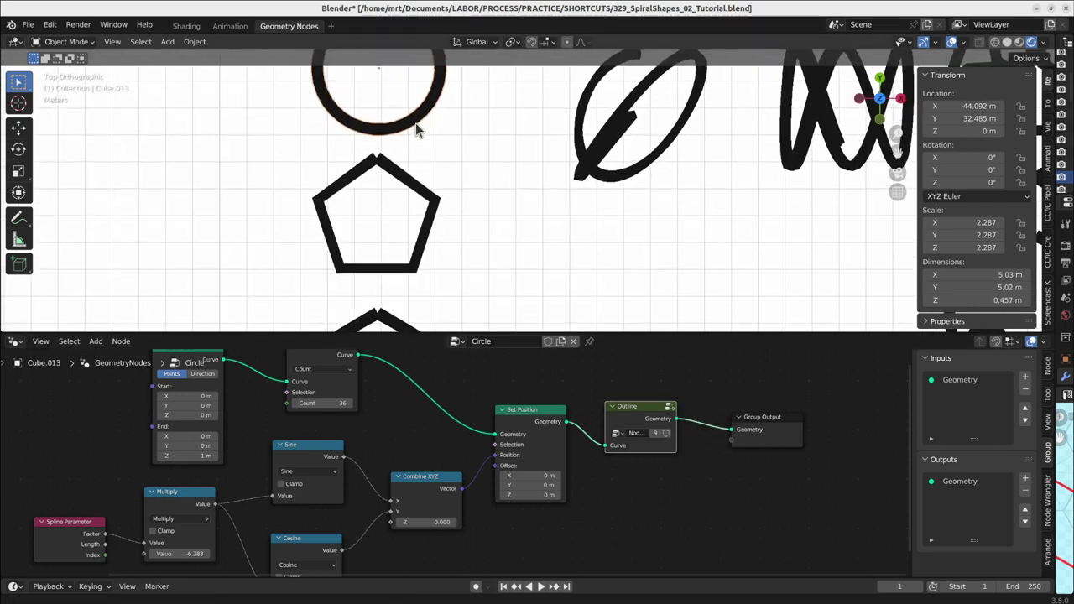
left_click(334, 256)
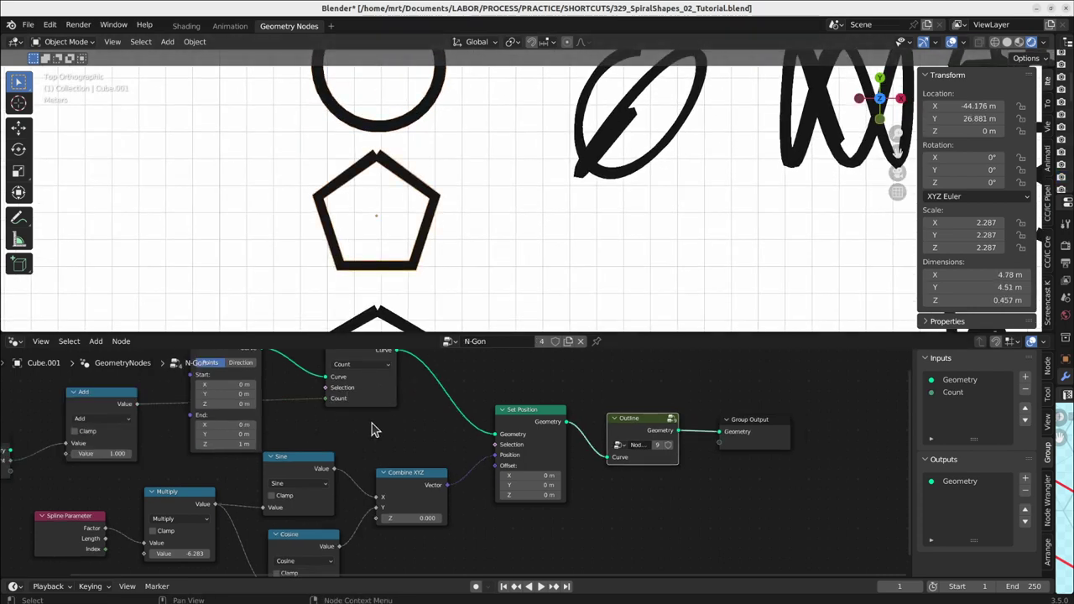
middle_click_drag(352, 423, 447, 484)
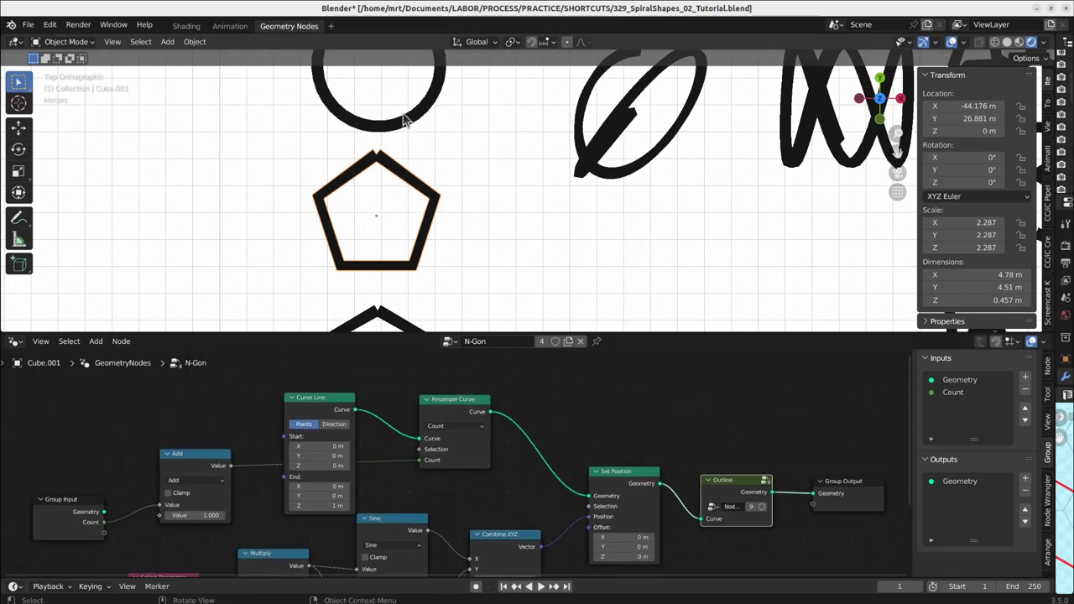
Select the circle, try Resample Curve counts of 9 and 14, and return the count to 36.
left_click(404, 116)
left_click_drag(439, 464, 376, 465)
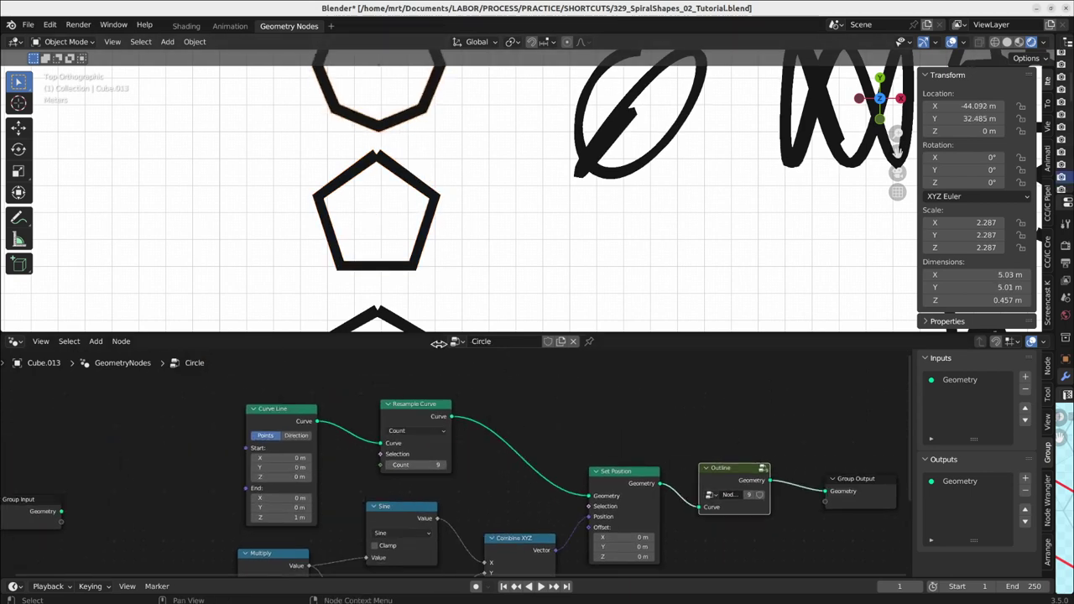
middle_click_drag(470, 168, 479, 283, "shift")
left_click(432, 464)
type("14")
key("Return")
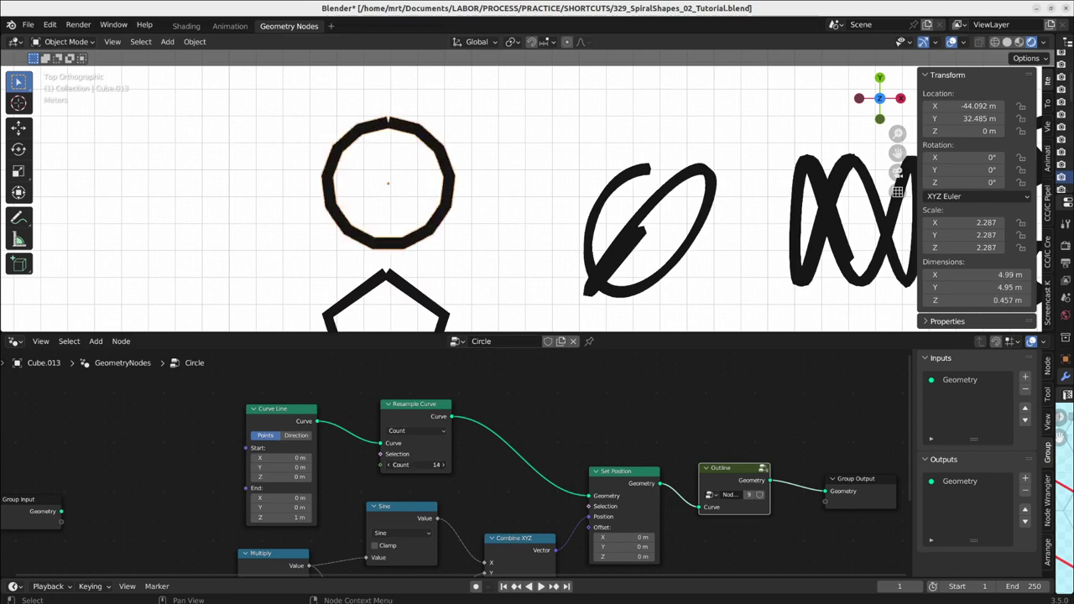
left_click_drag(431, 464, 394, 465)
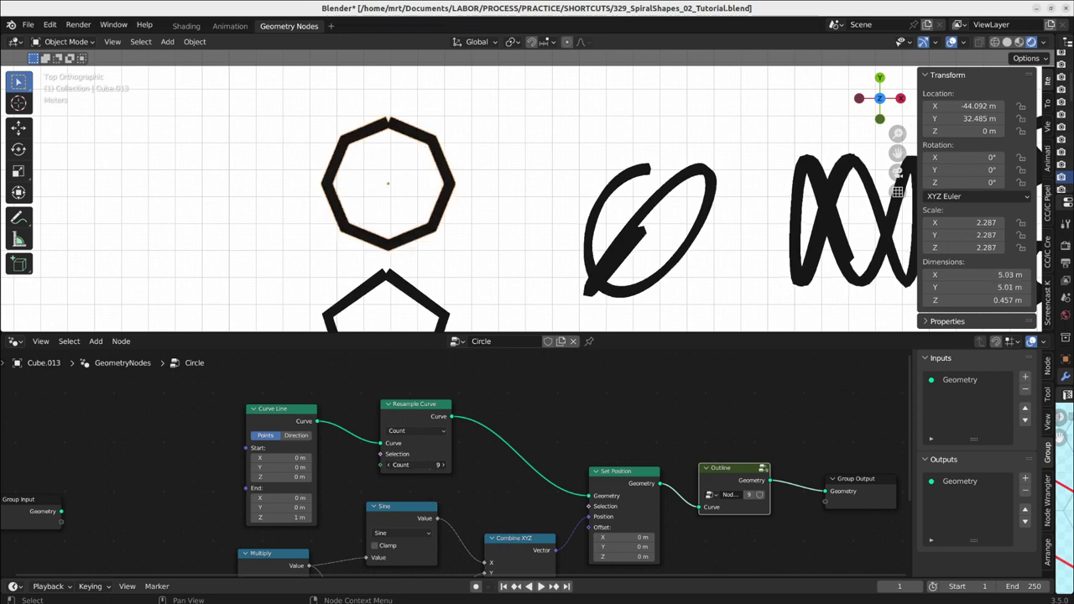
key("Return")
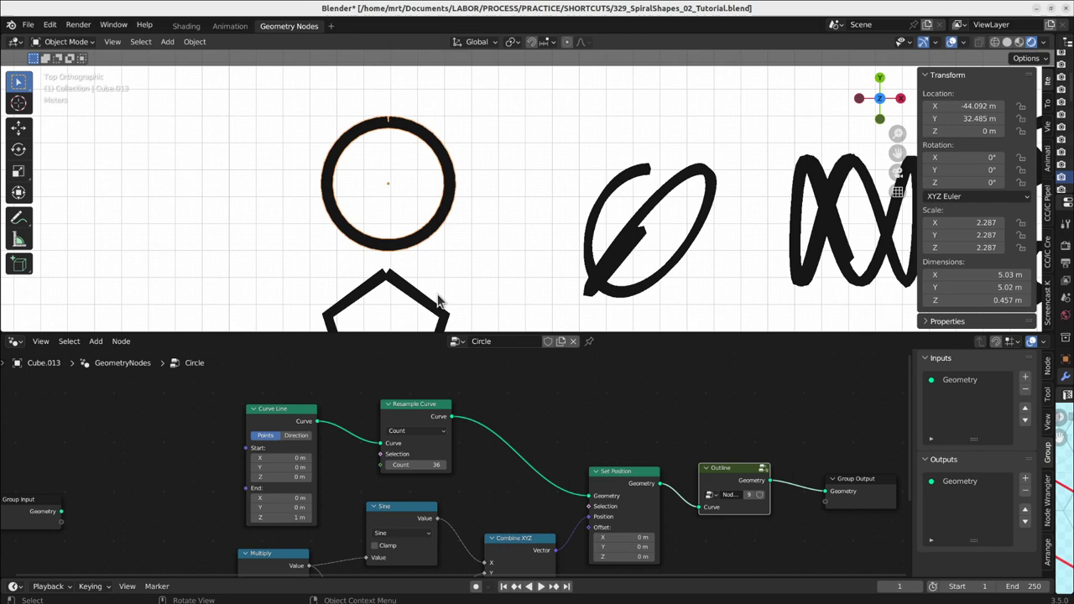
Select the pentagon outline and enlarge the properties editor to show its N-Gon modifier's Count setting.
middle_click_drag(432, 300, 431, 197, "shift")
left_click(431, 202)
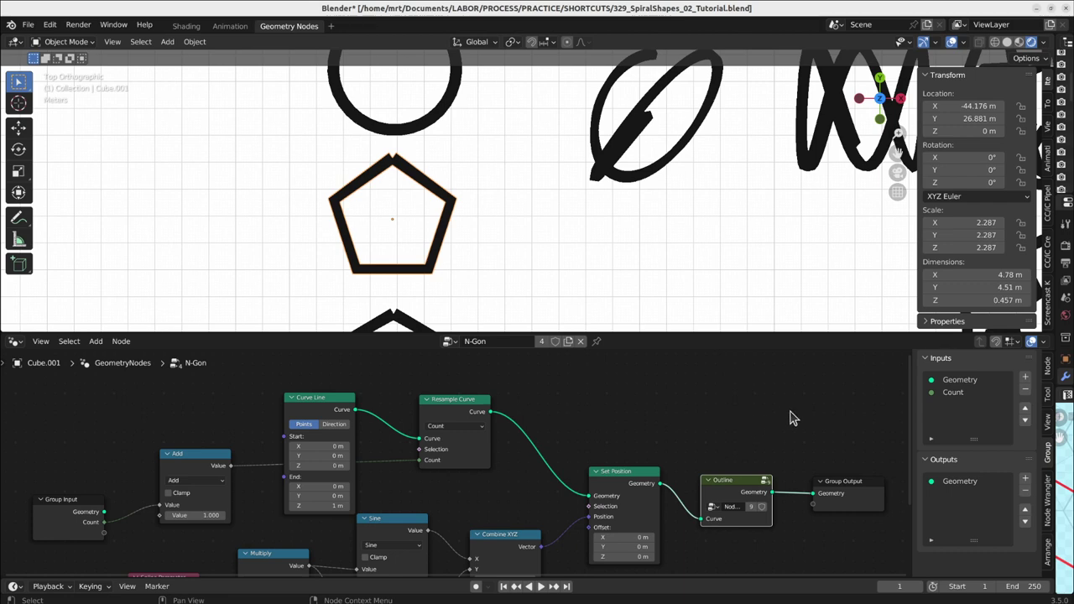
middle_click_drag(808, 422, 679, 429)
middle_click_drag(473, 434, 661, 403)
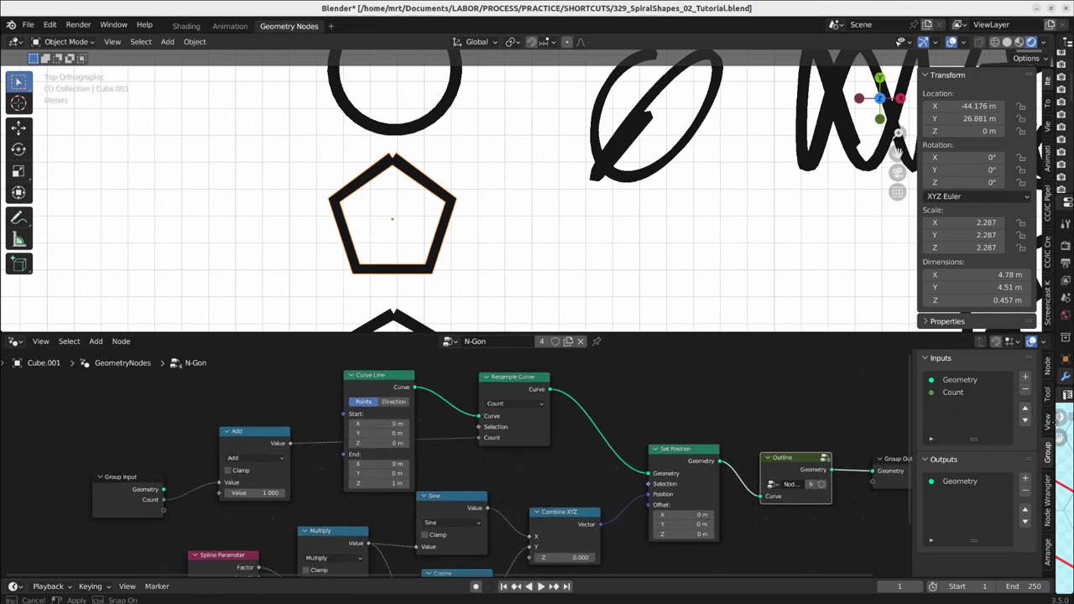
left_click_drag(1056, 422, 991, 586)
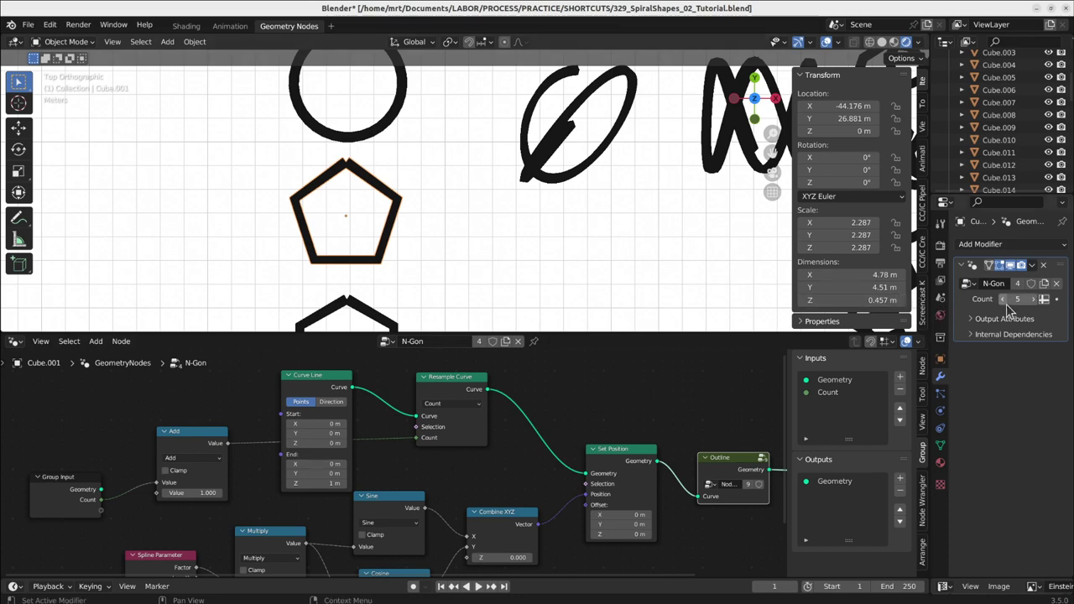
left_click_drag(932, 309, 893, 309)
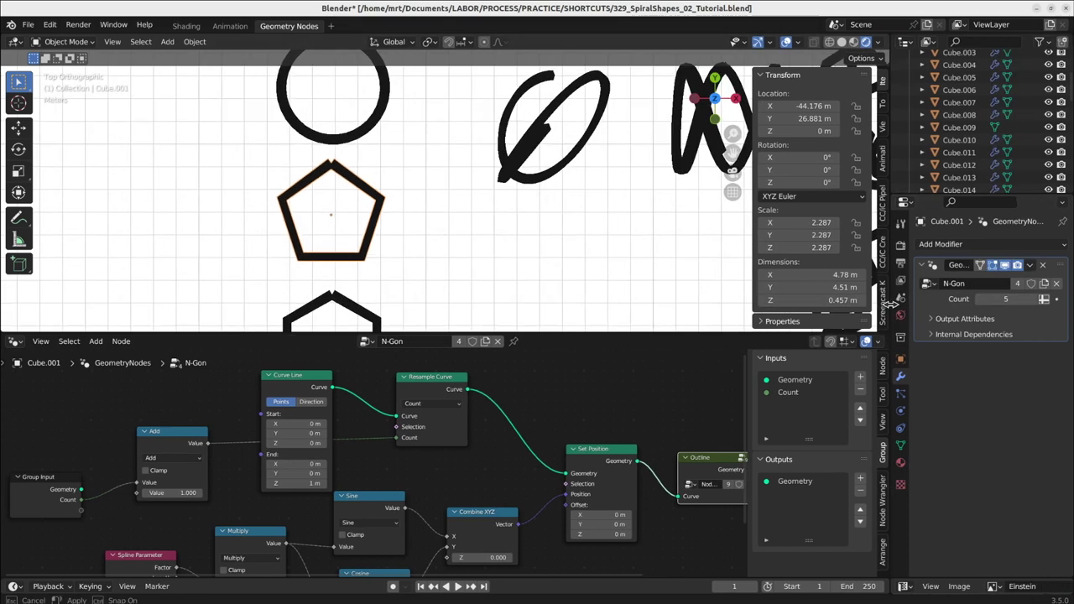
Nudge the Add and Curve Line nodes upward in the pentagon's N-Gon node tree.
middle_click_drag(278, 528, 342, 475)
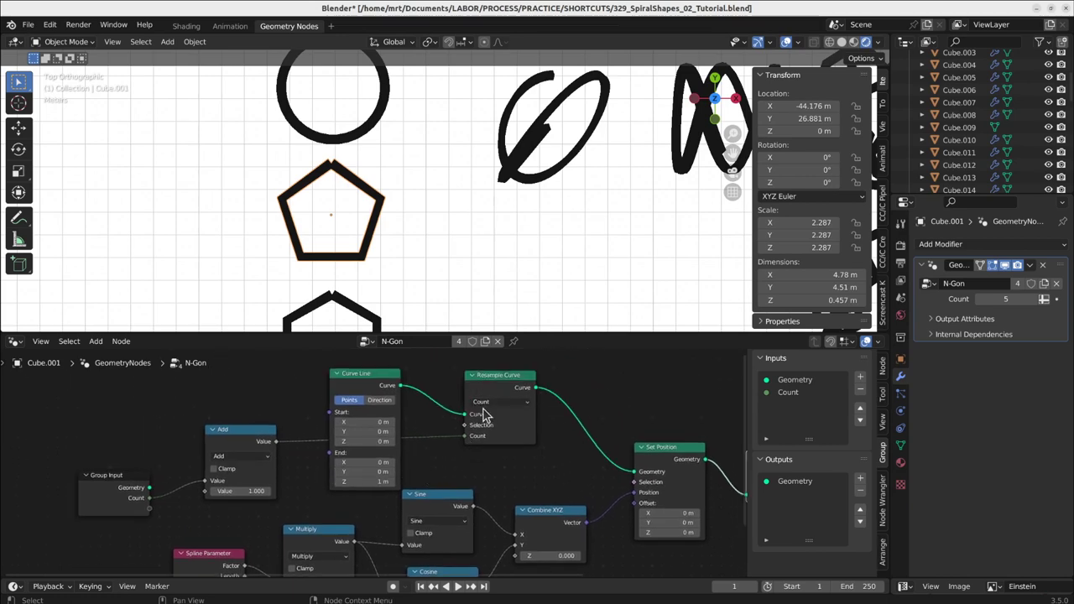
left_click_drag(271, 467, 273, 449)
left_click_drag(366, 383, 355, 377)
scroll(330, 490, "down", 2)
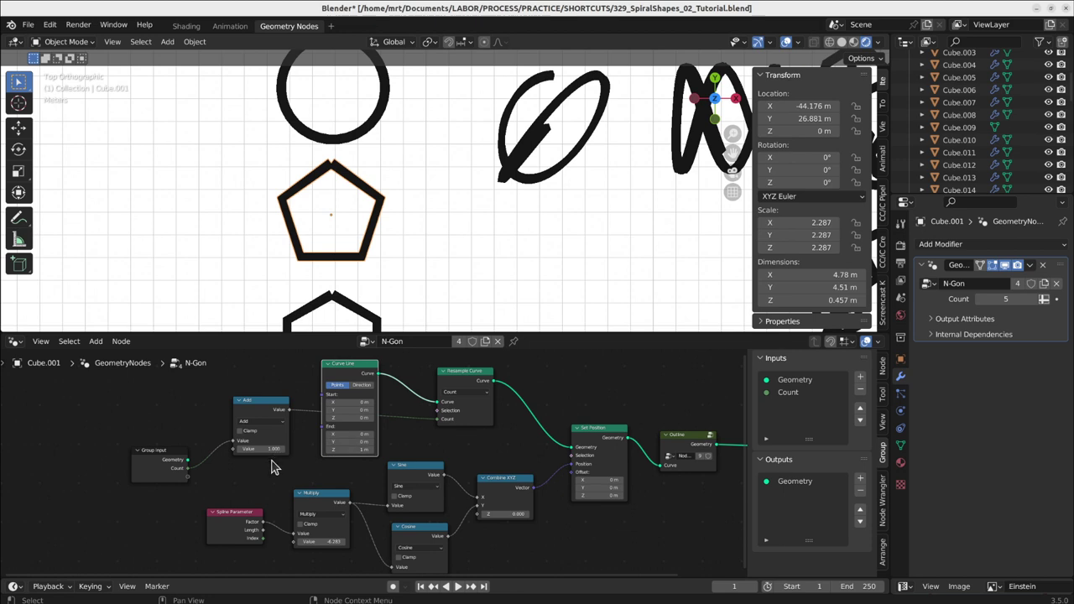
scroll(278, 473, "up", 5)
middle_click_drag(531, 470, 523, 509)
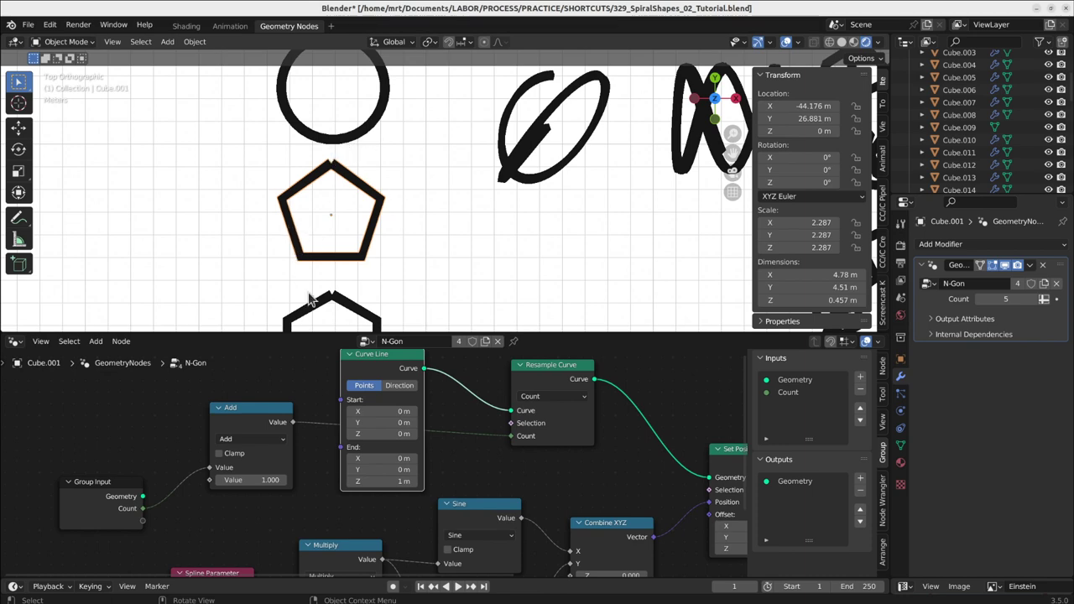
Select the ten-sided outline at the end of the polygon column and examine its whole N-Gon node tree.
middle_click_drag(360, 276, 360, 131, "shift")
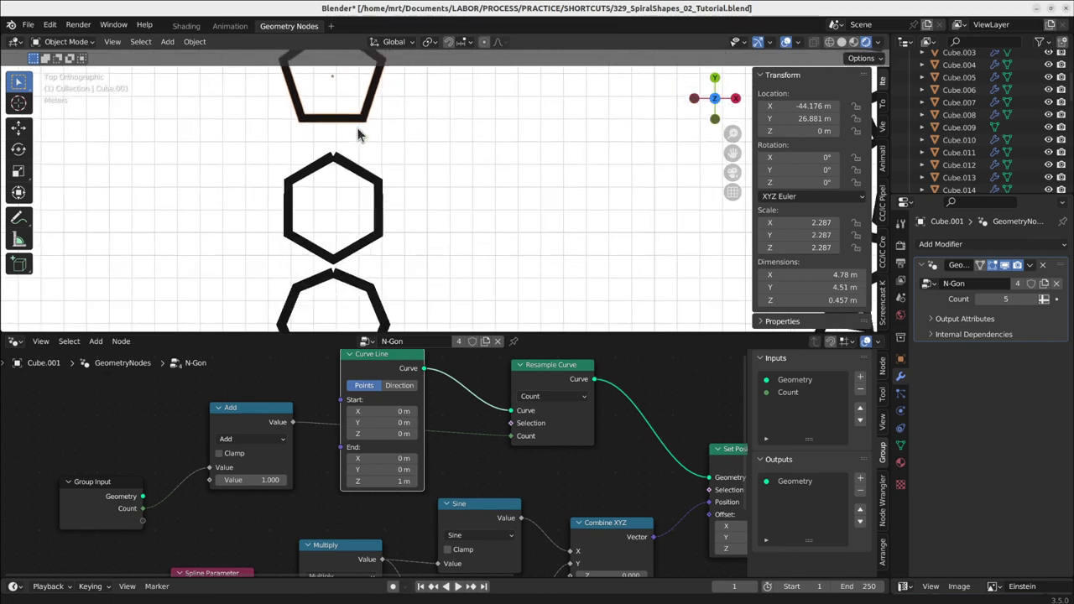
scroll(377, 165, "down", 3)
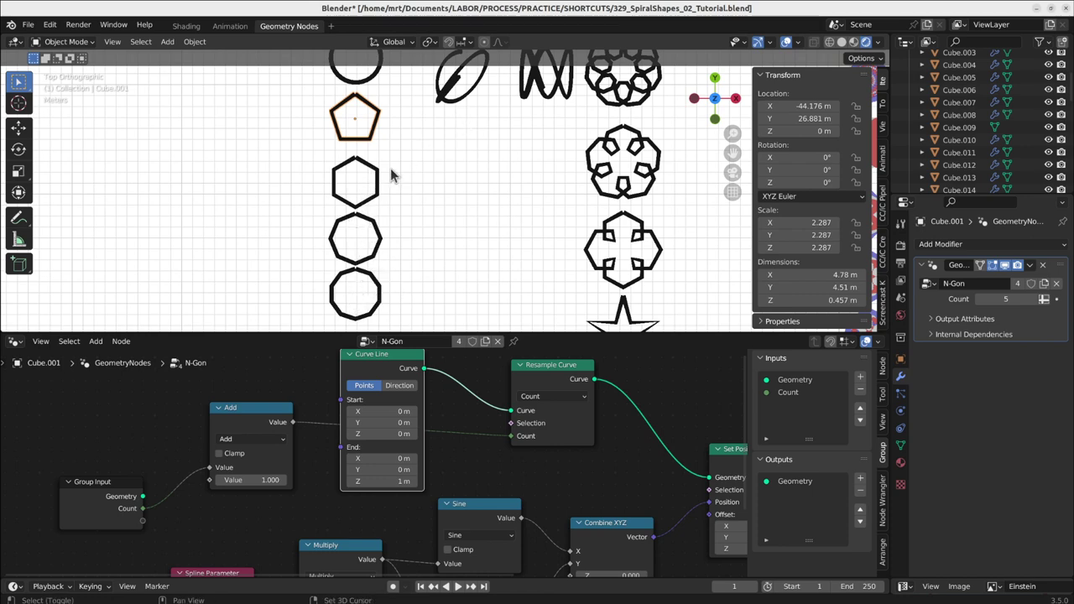
left_click(364, 220)
left_click(356, 272)
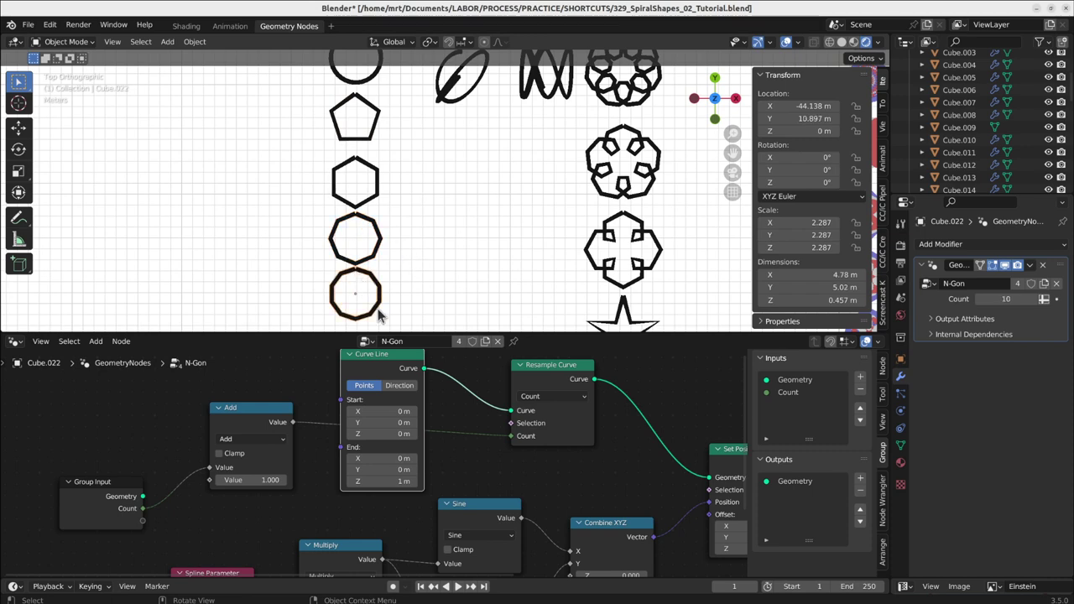
scroll(576, 441, "down", 5)
middle_click_drag(541, 495, 439, 454)
scroll(439, 457, "down", 1)
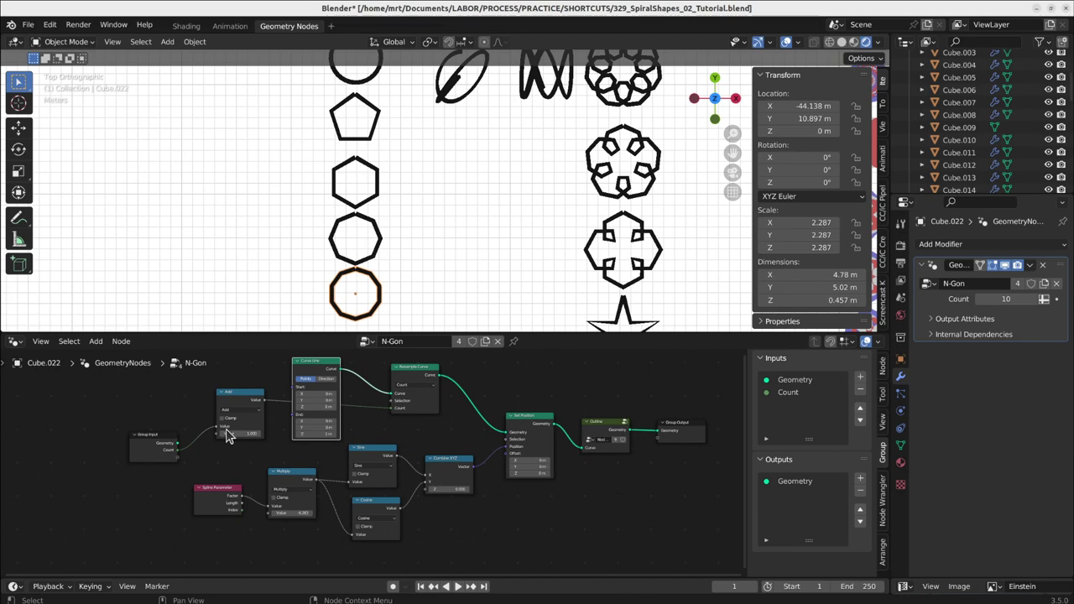
Select the spiraling curve beside the circle, try 9.3 as the second Multiply value, and return it to 11.
middle_click_drag(453, 171, 422, 211, "shift")
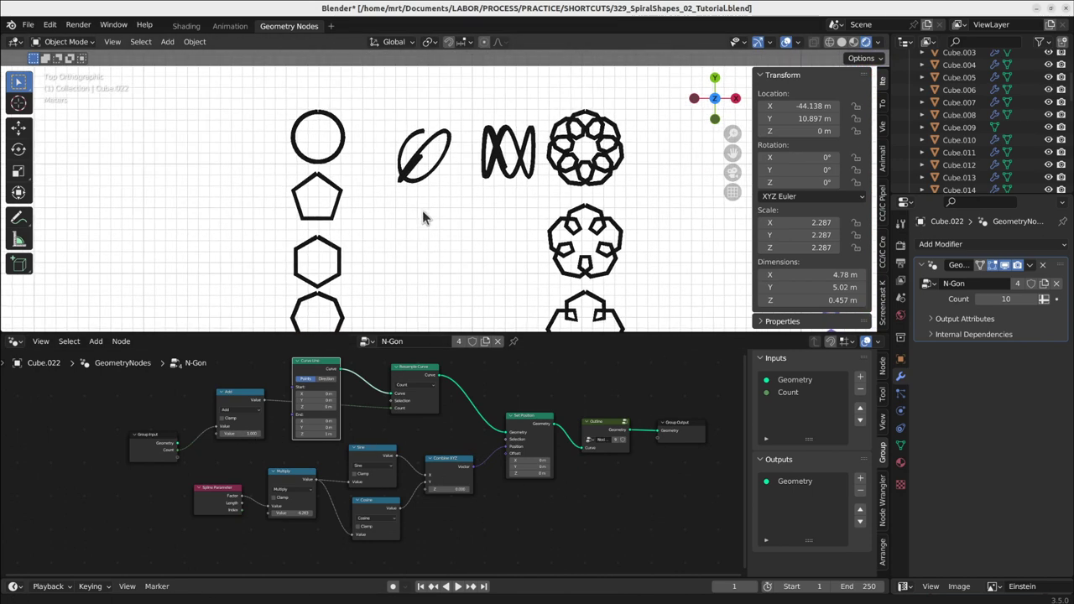
left_click(411, 169)
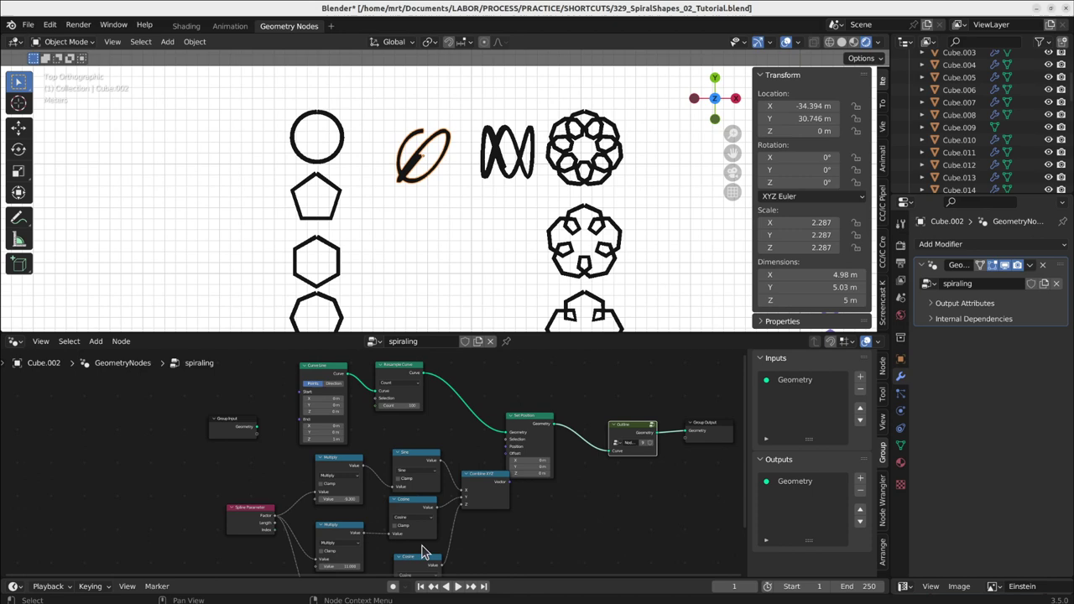
middle_click_drag(425, 547, 412, 488)
scroll(417, 491, "up", 2)
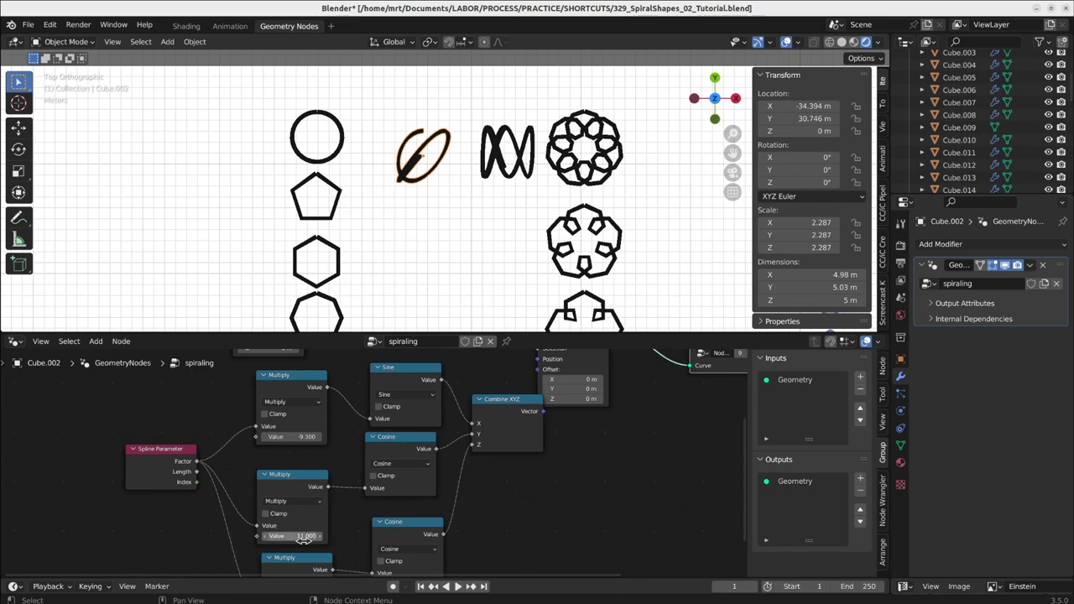
left_click_drag(288, 535, 267, 535)
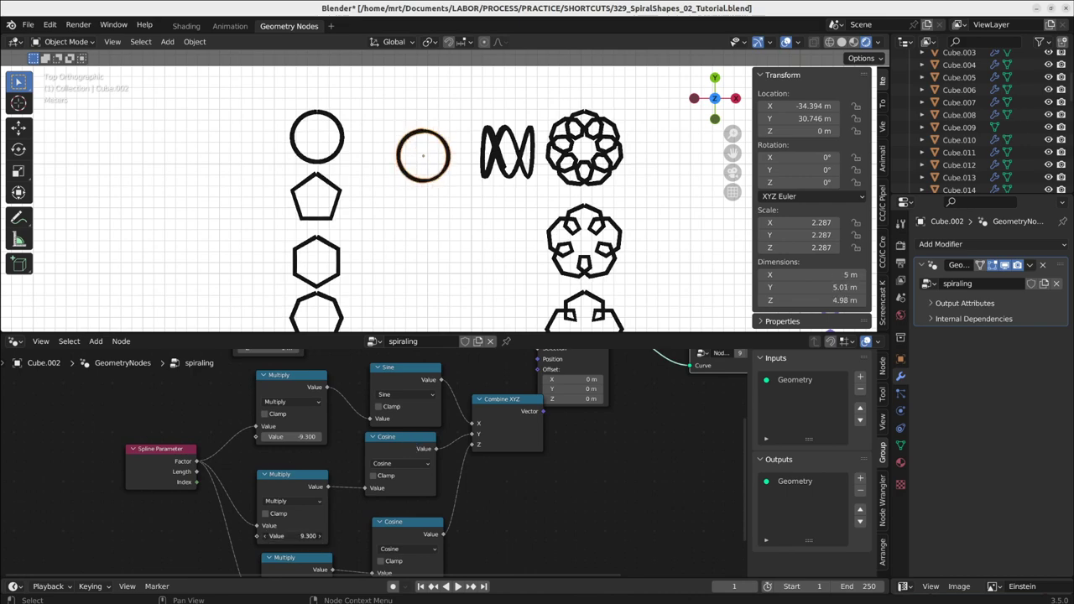
left_click_drag(292, 536, 307, 536)
Nudge the Combine XYZ node slightly in the spiraling tree and view the curve in perspective.
middle_click_drag(347, 232, 438, 175)
mouse_move(517, 431)
left_mouse_down()
mouse_move(501, 419)
mouse_move(509, 425)
left_mouse_up()
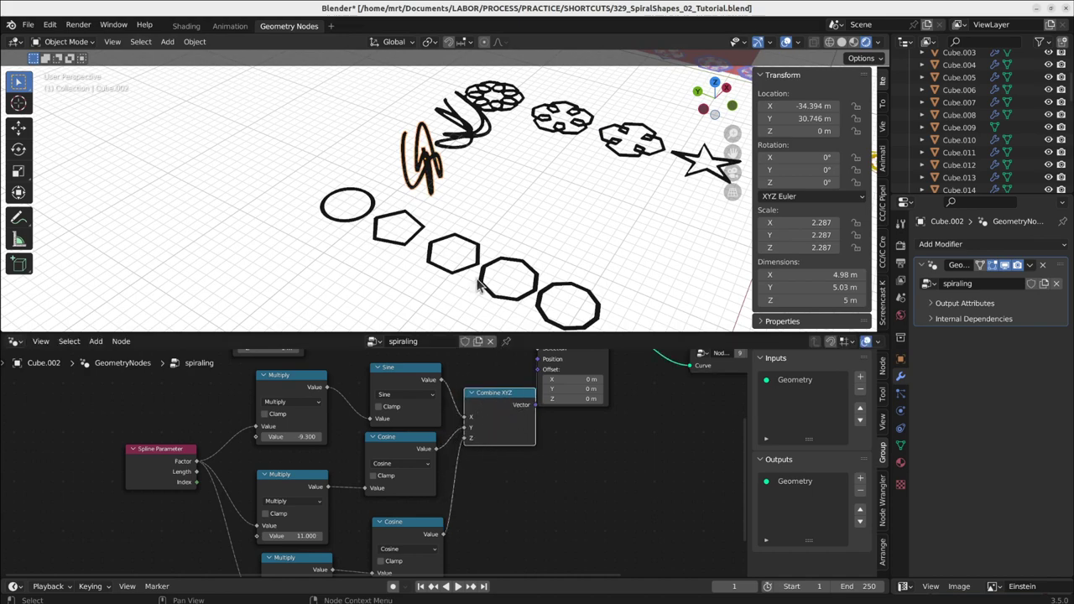
middle_click_drag(498, 157, 427, 222)
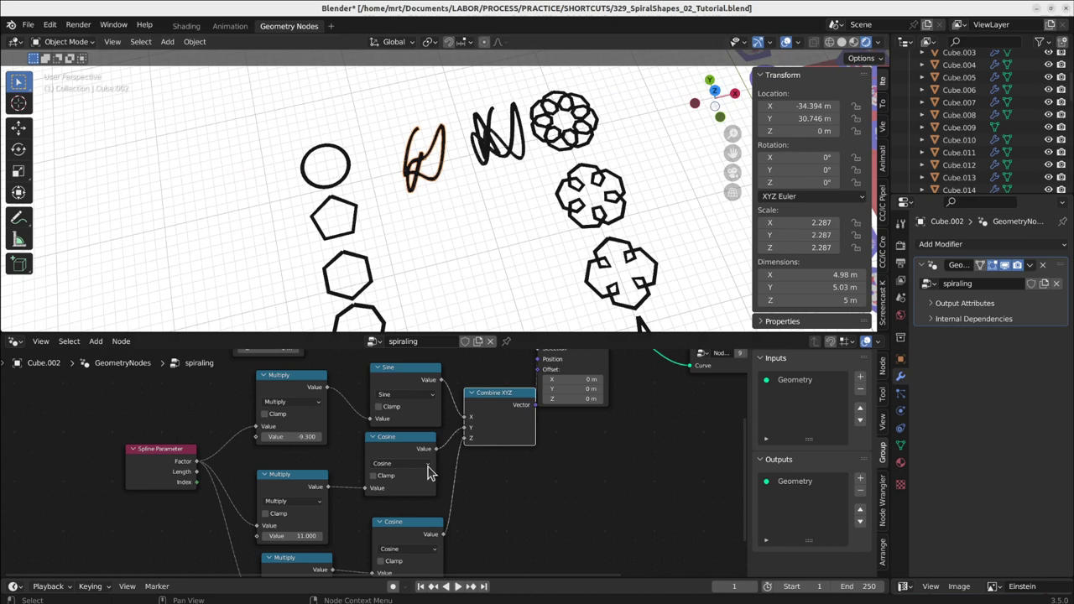
Set the spiraling tree's first Multiply value to -5.7 and the second Multiply value to 9.4.
left_click_drag(294, 436, 340, 437)
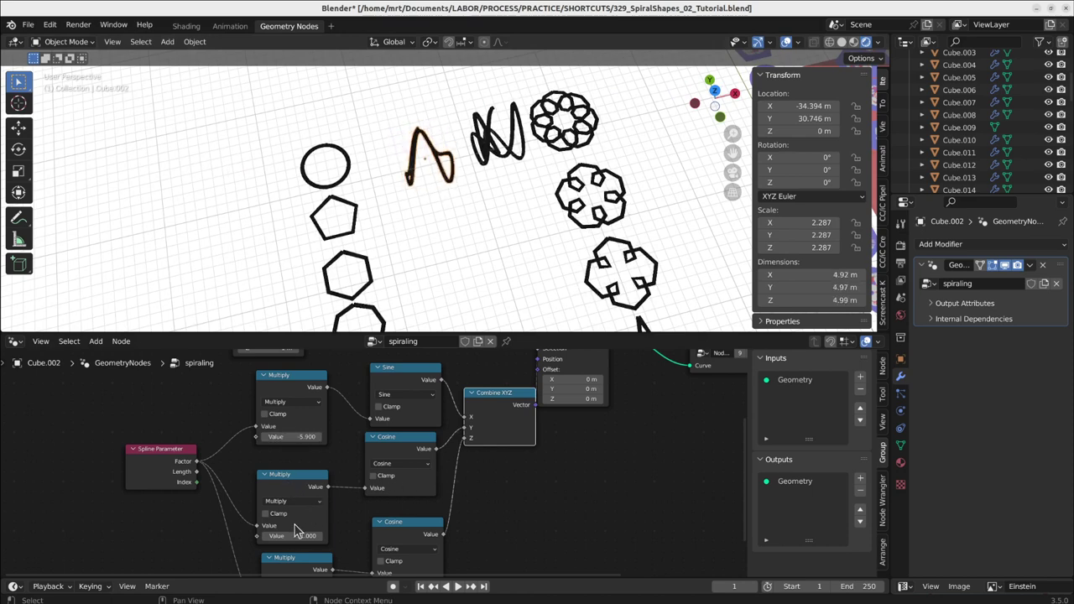
left_click_drag(291, 536, 406, 536)
middle_click_drag(387, 240, 411, 252)
left_click_drag(298, 436, 301, 470)
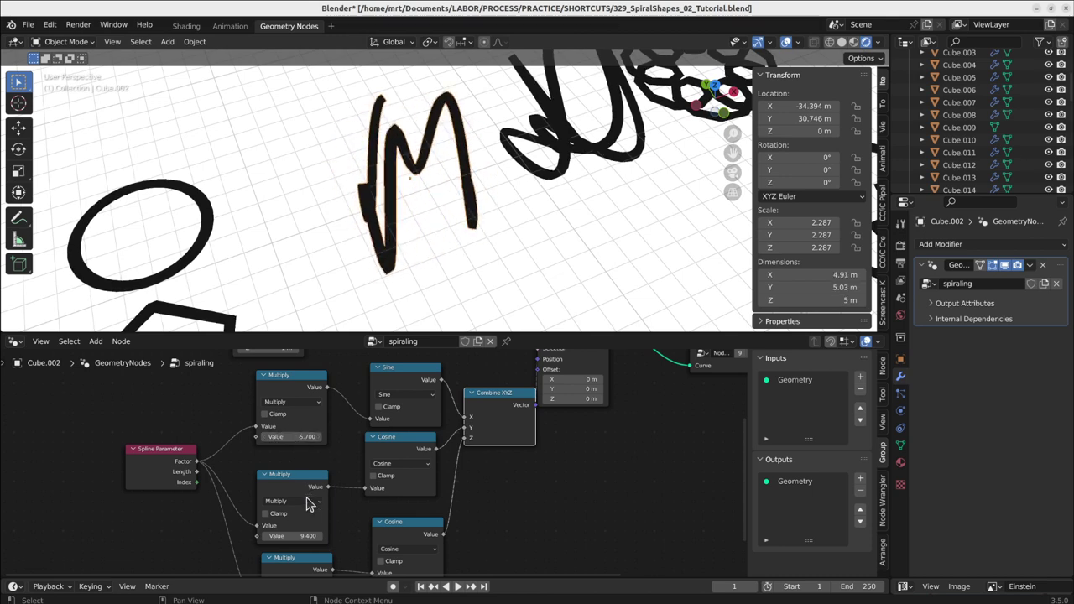
Set the second Multiply value to 5.7 and the third Multiply value to 28.6 in the spiraling tree.
scroll(311, 486, "down", 2)
middle_click_drag(318, 485, 328, 450)
left_click_drag(302, 486, 271, 486)
middle_click_drag(311, 510, 321, 475)
left_click_drag(326, 516, 348, 517)
scroll(468, 210, "down", 3)
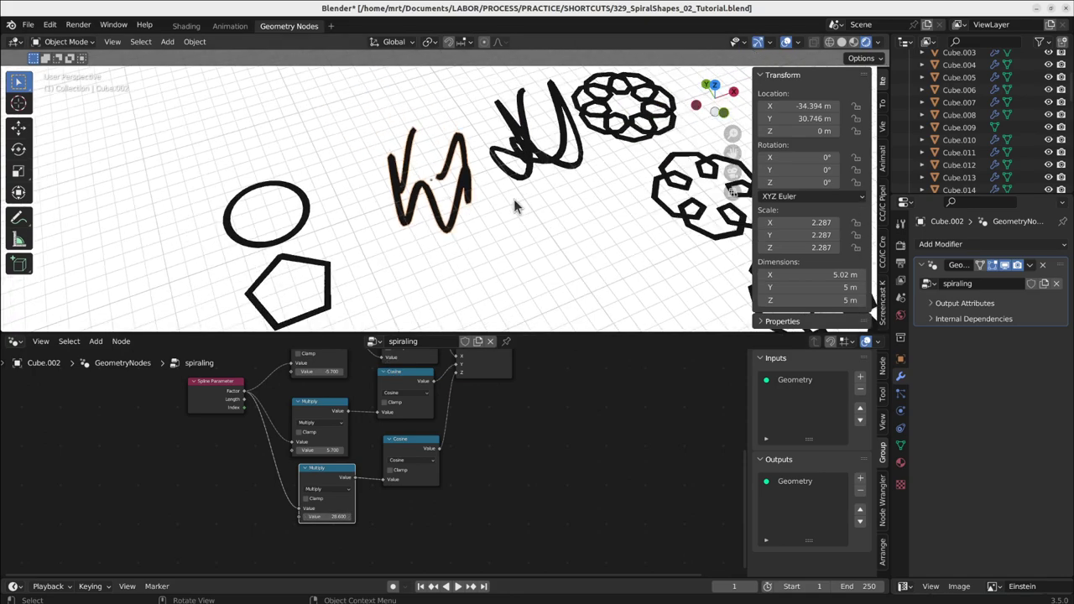
Select the freecurves object, disconnect the Cosine node from the Z input of Combine XYZ, and switch to the top view.
middle_click_drag(514, 199, 380, 201)
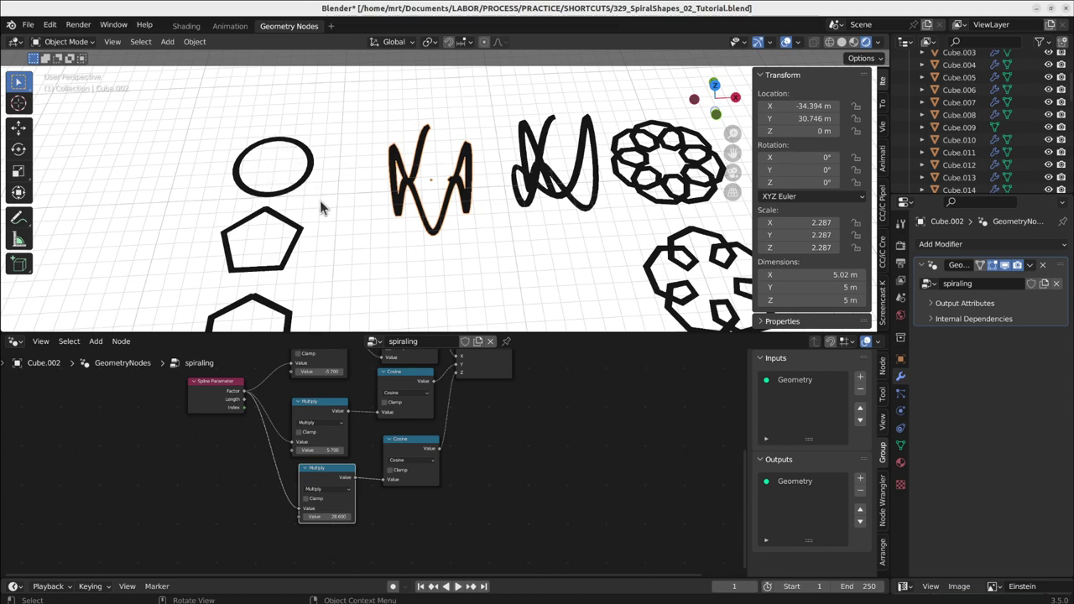
middle_click_drag(437, 179, 470, 277)
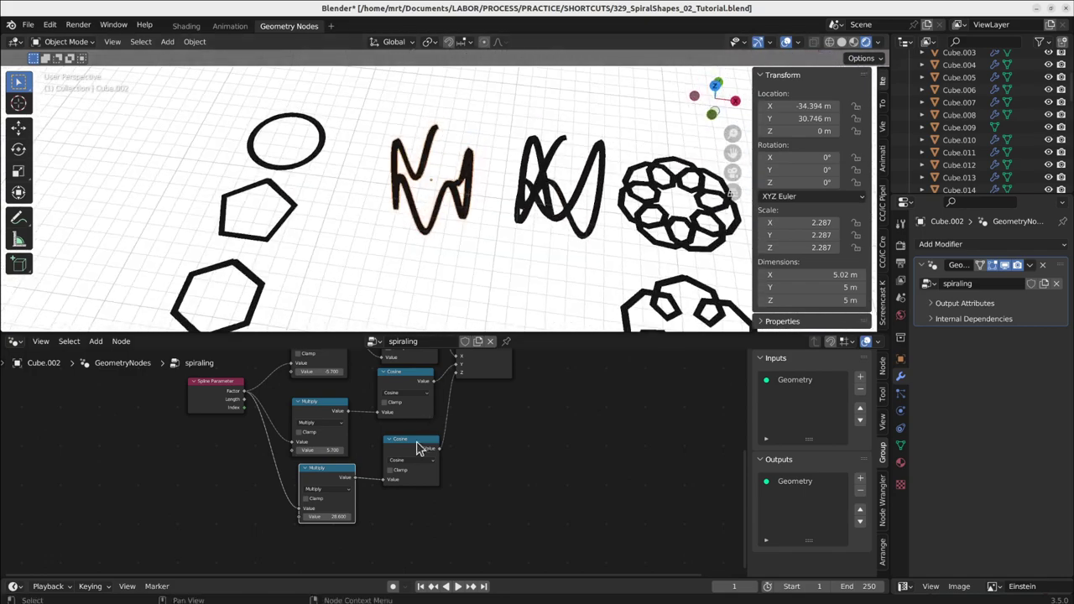
middle_click_drag(419, 448, 412, 505)
middle_click_drag(469, 201, 431, 223, "shift")
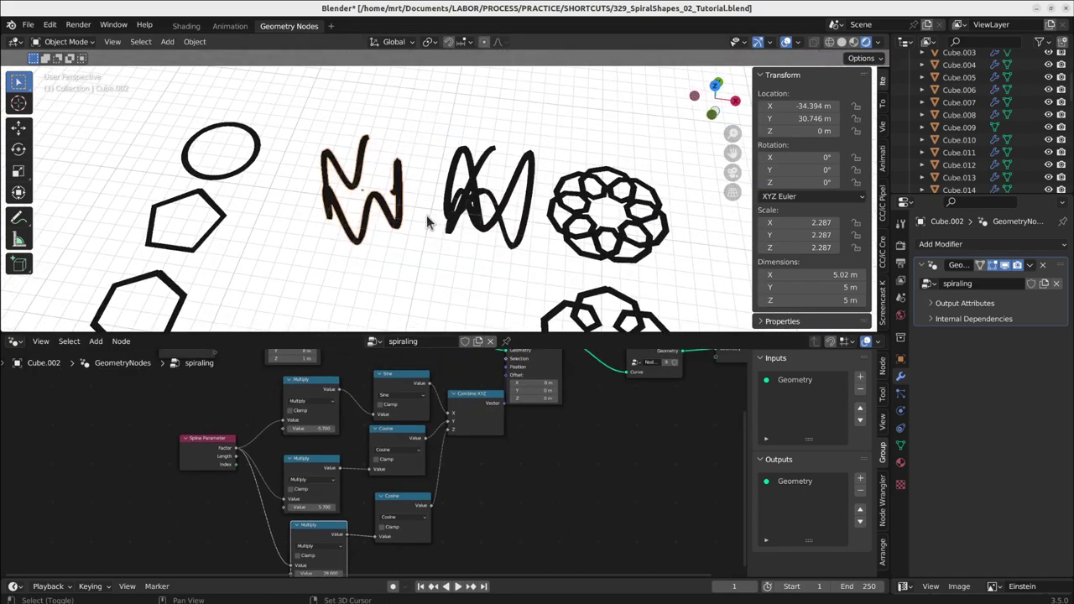
left_click(448, 217)
middle_click_drag(495, 133, 492, 211)
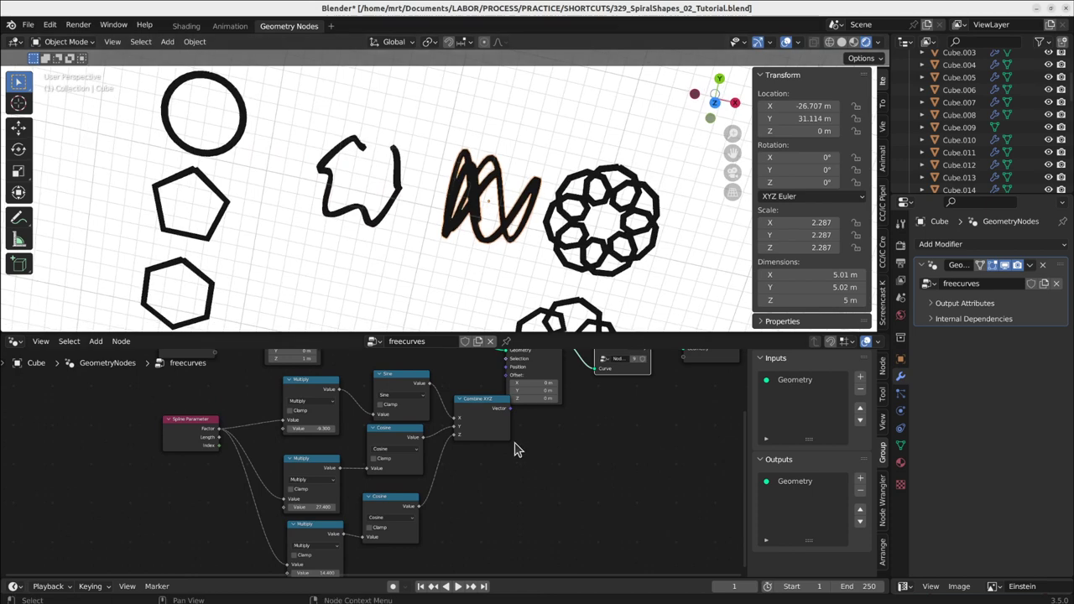
left_click_drag(452, 436, 449, 469)
key("KP_7")
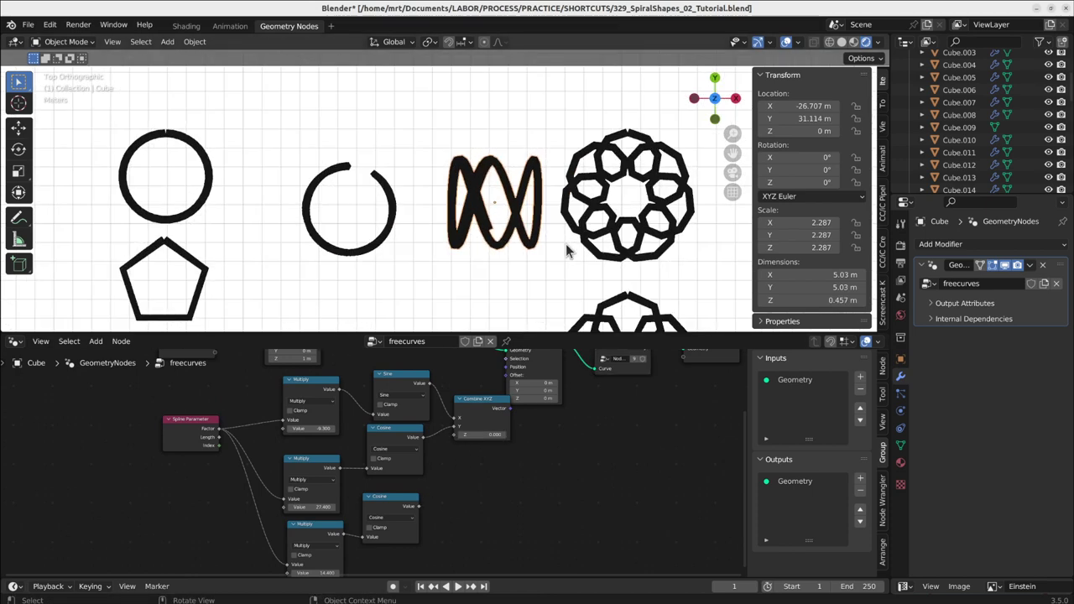
Point out the first two Multiply values in the freecurves tree and nudge the Combine XYZ node toward the Sine and Cosine nodes.
left_click(311, 513)
left_click_drag(311, 507, 324, 487)
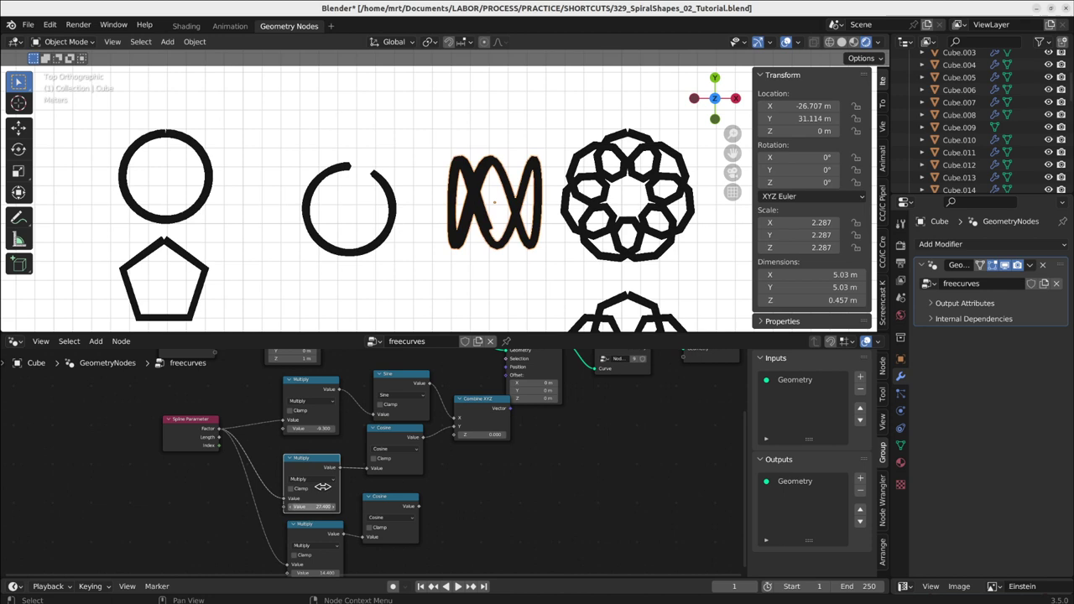
mouse_move(323, 429)
left_mouse_down()
mouse_move(285, 429)
mouse_move(322, 429)
left_mouse_up()
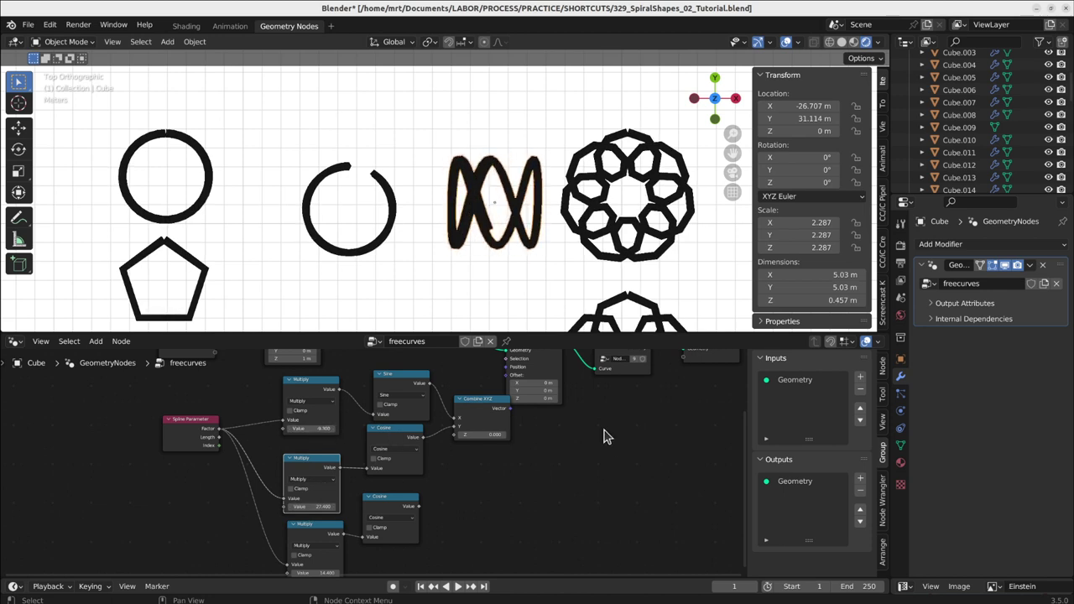
middle_click_drag(604, 436, 588, 498)
mouse_move(487, 477)
left_mouse_down()
mouse_move(464, 457)
mouse_move(475, 473)
left_mouse_up()
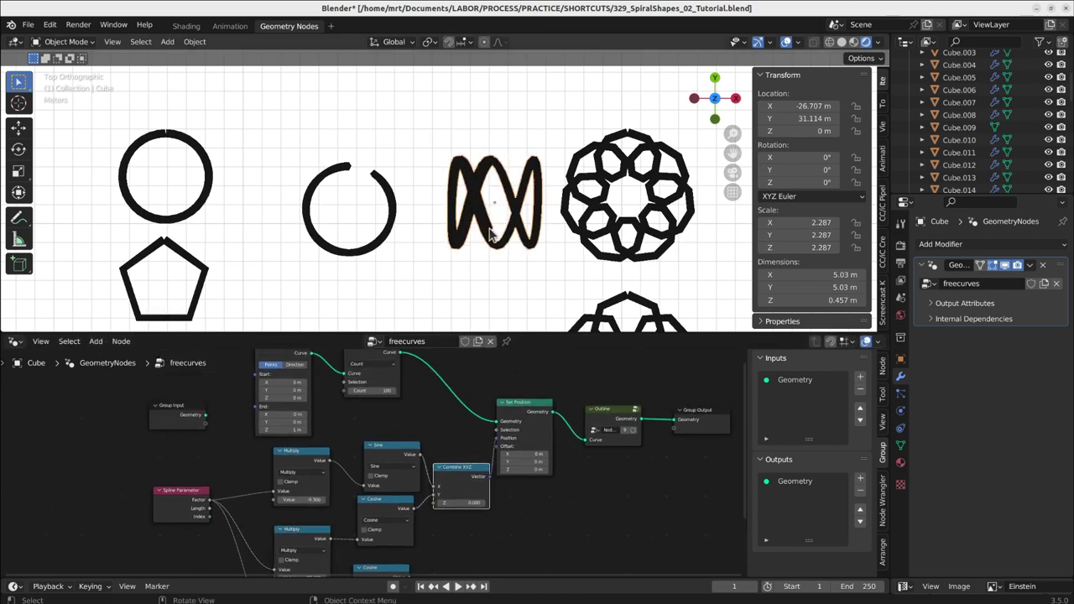
Select the flower-shaped pattern beside the freecurves object and move its two Circle group nodes and Add node closer together.
middle_click_drag(648, 277, 604, 282, "shift")
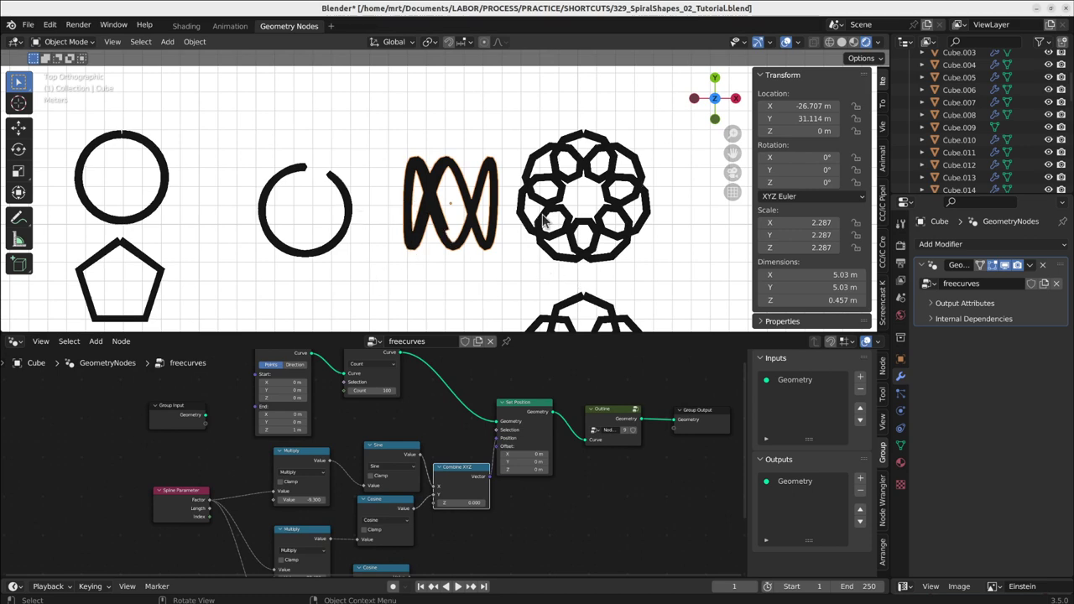
middle_click_drag(544, 220, 463, 211, "shift")
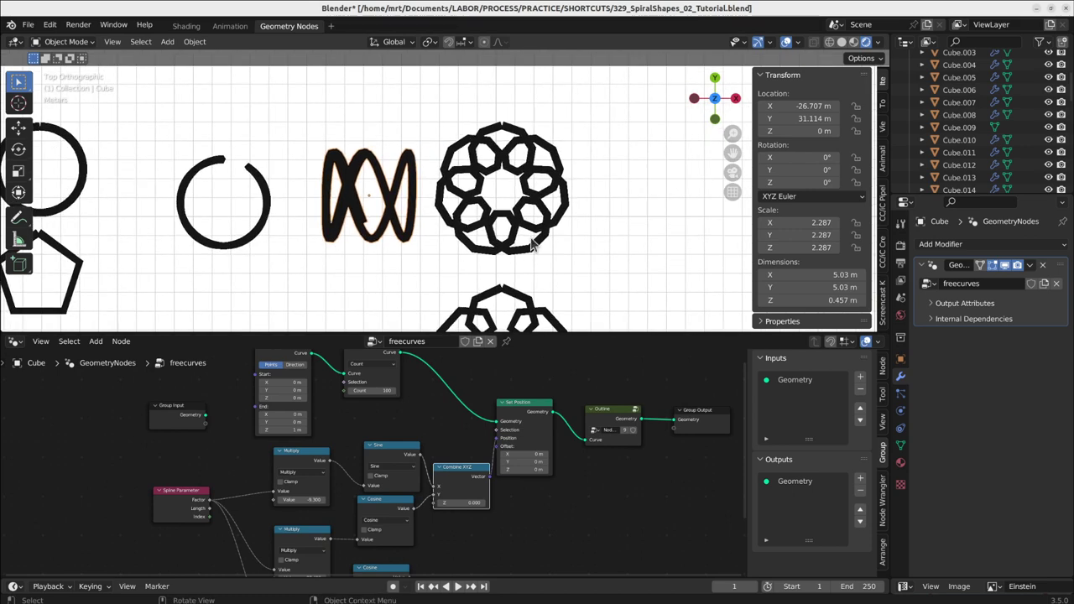
left_click(522, 233)
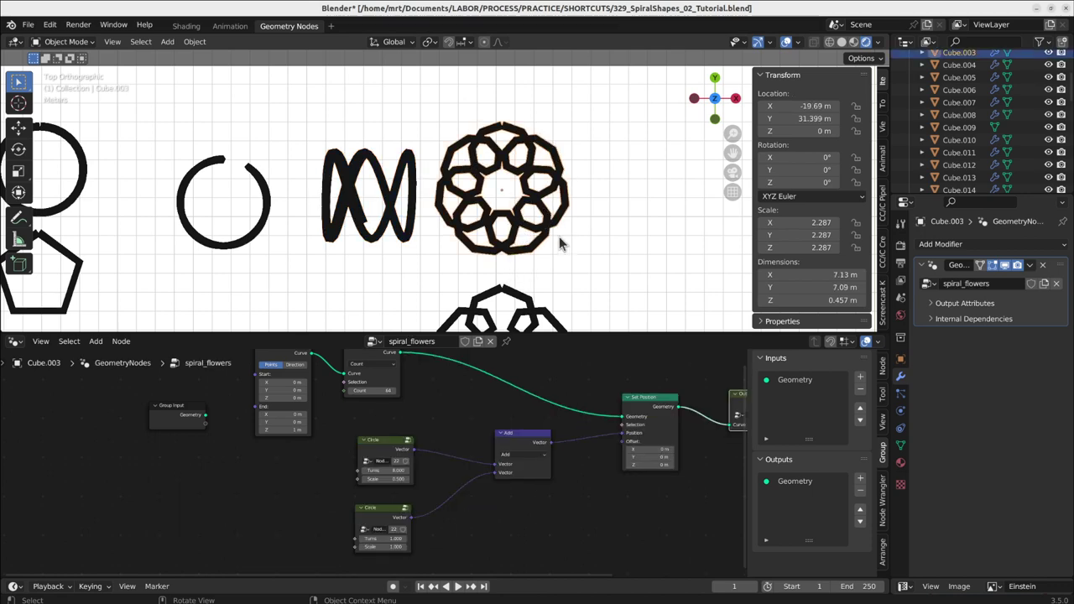
middle_click_drag(560, 256, 471, 240, "shift")
mouse_move(412, 432)
middle_mouse_down()
mouse_move(392, 458)
mouse_move(397, 421)
middle_mouse_up()
left_click(373, 456)
left_click_drag(370, 460, 360, 440)
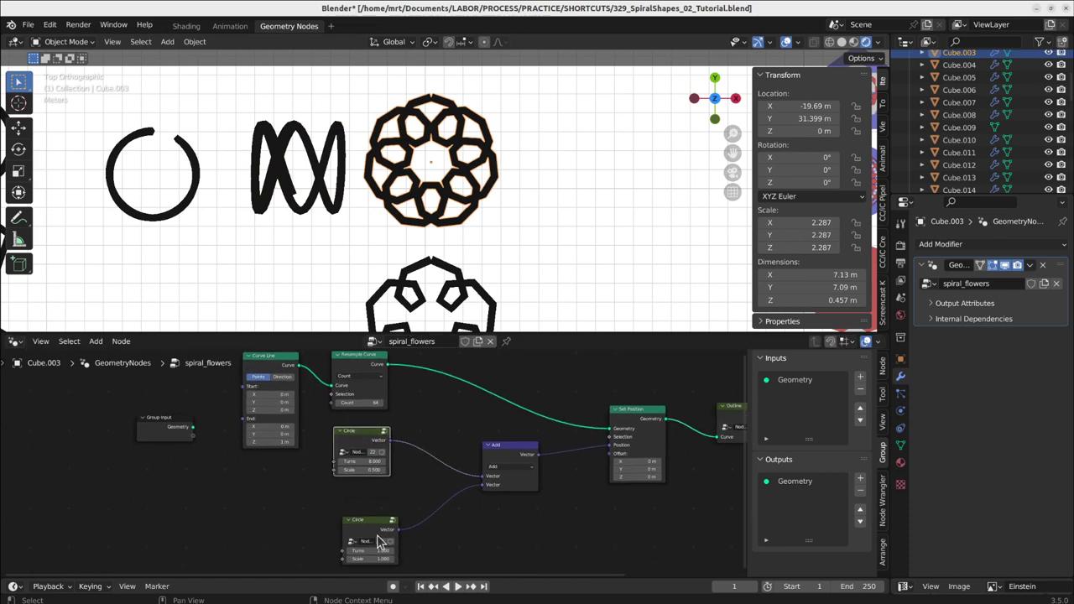
left_click_drag(380, 541, 372, 522)
left_click_drag(516, 454, 491, 446)
Open the upper Circle node group of the spiral_flowers tree and nudge its Cosine node.
left_click(359, 444)
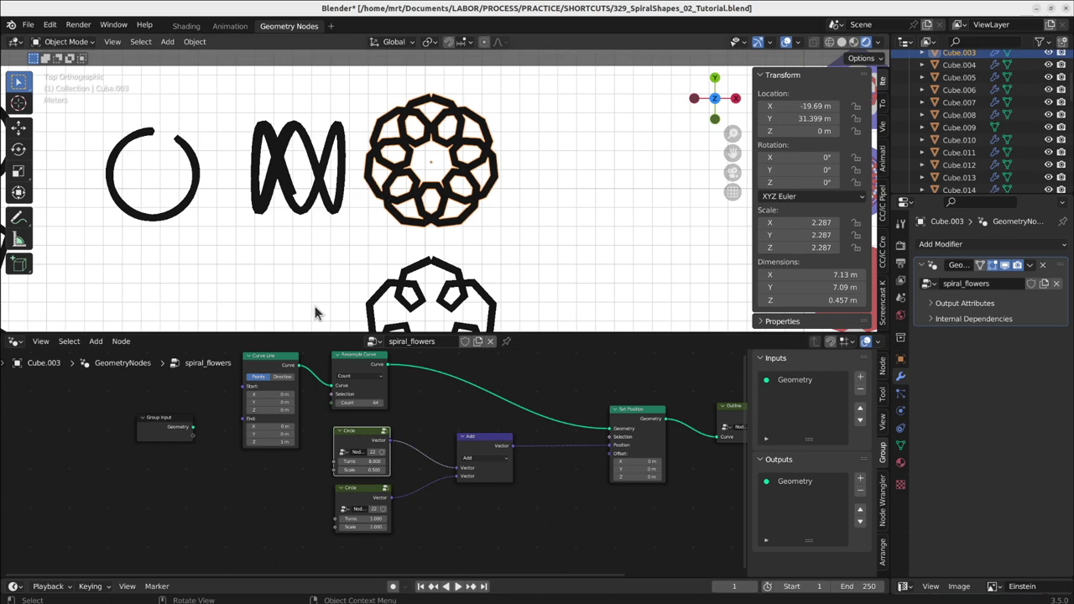
key("Tab")
middle_click_drag(180, 443, 201, 453)
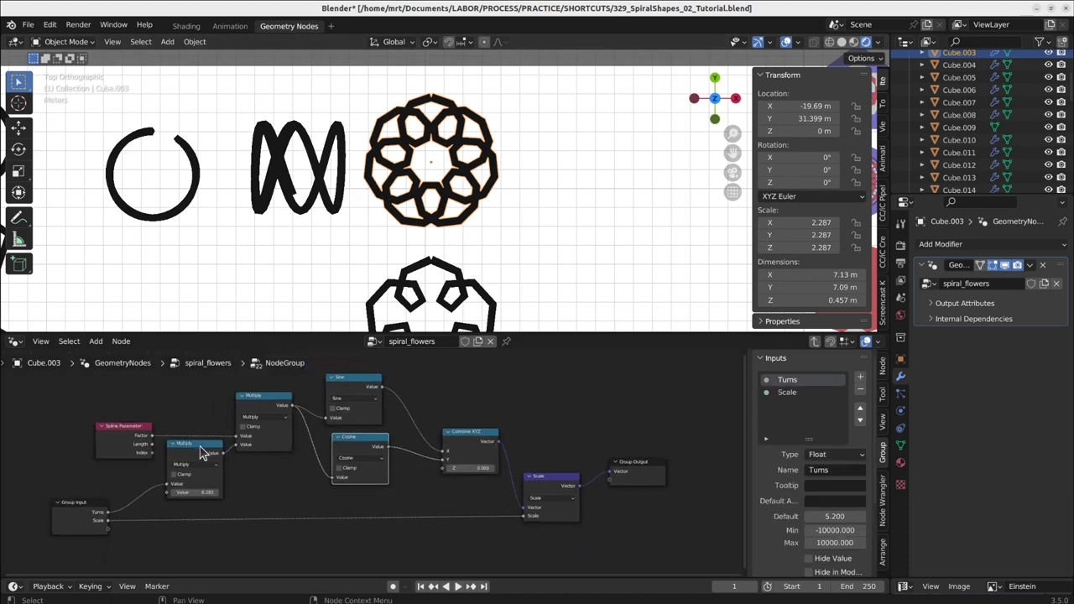
mouse_move(343, 455)
left_mouse_down()
mouse_move(332, 446)
mouse_move(344, 460)
left_mouse_up()
Go through the group's Multiply, Sine, Cosine and Scale nodes, moving Combine XYZ slightly closer to Sine and Cosine.
left_click(208, 457)
left_click(259, 412)
left_click(350, 382)
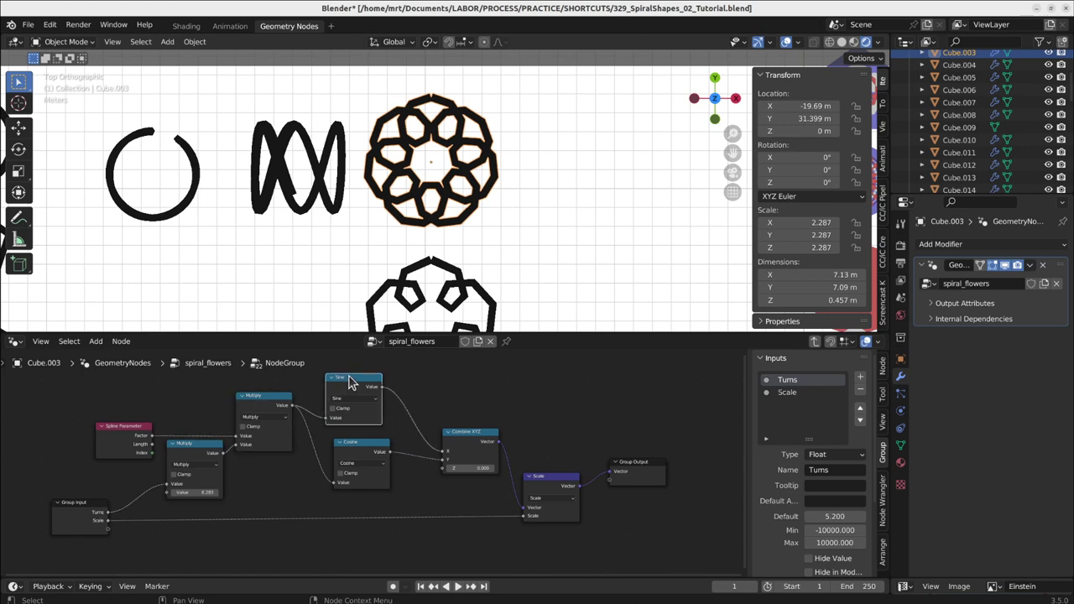
left_click(354, 449)
left_click(365, 384)
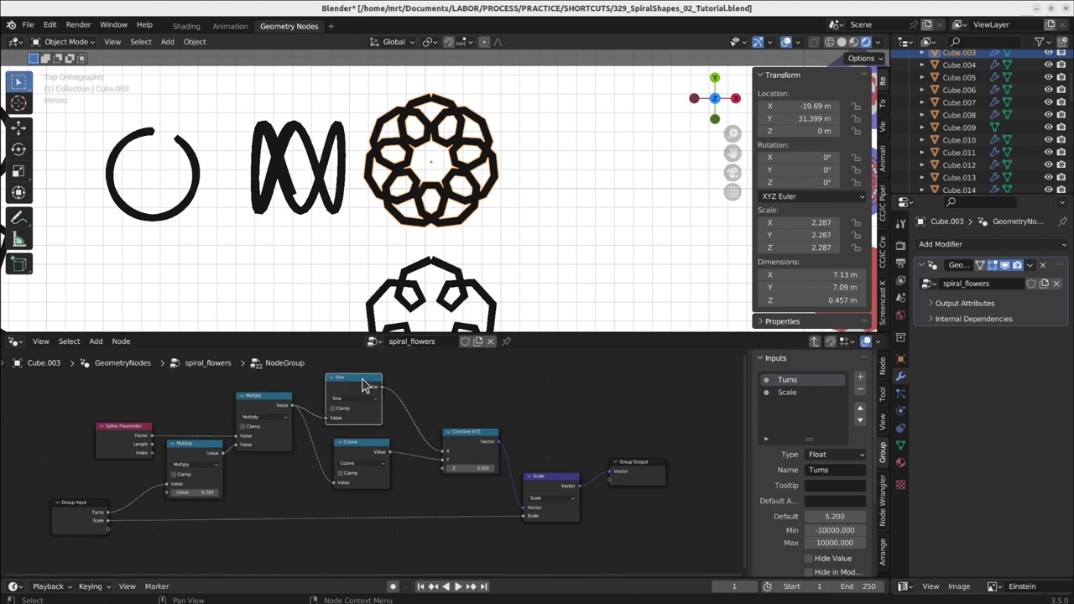
left_click(467, 445)
left_click_drag(486, 444, 467, 445)
left_click(561, 497)
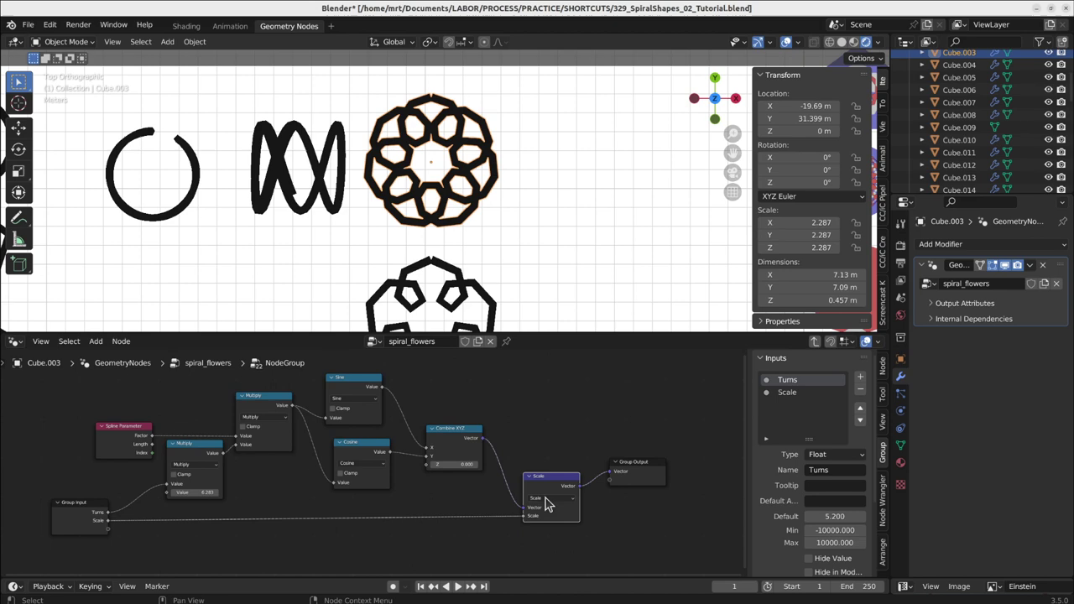
Leave the Circle node group and return to the spiral_flowers tree with the flower pattern in Object Mode.
key("Tab")
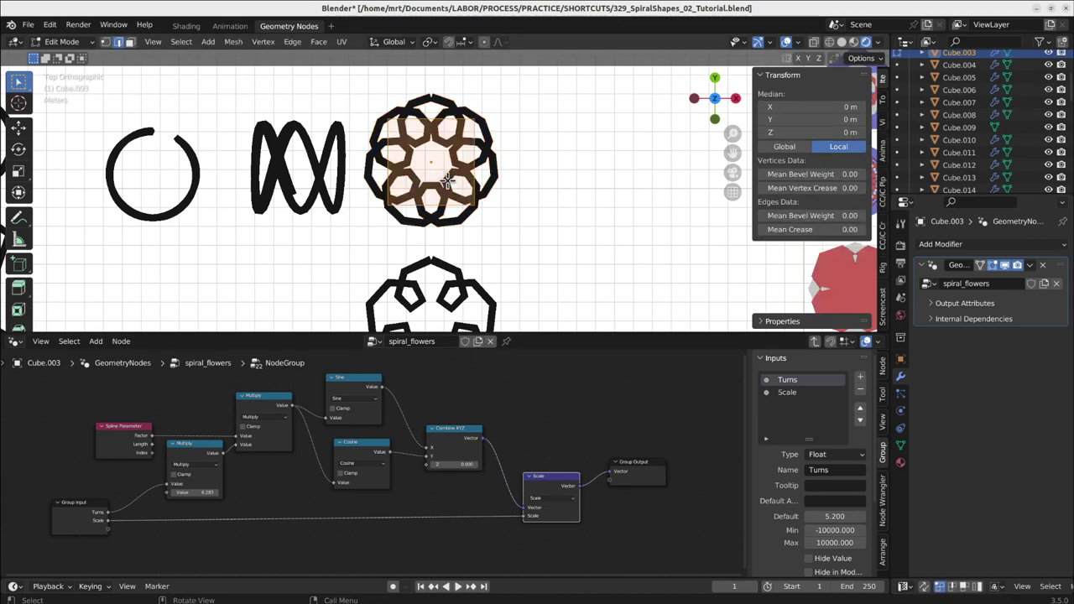
key("Tab")
middle_click_drag(448, 310, 452, 262, "shift")
key("Tab")
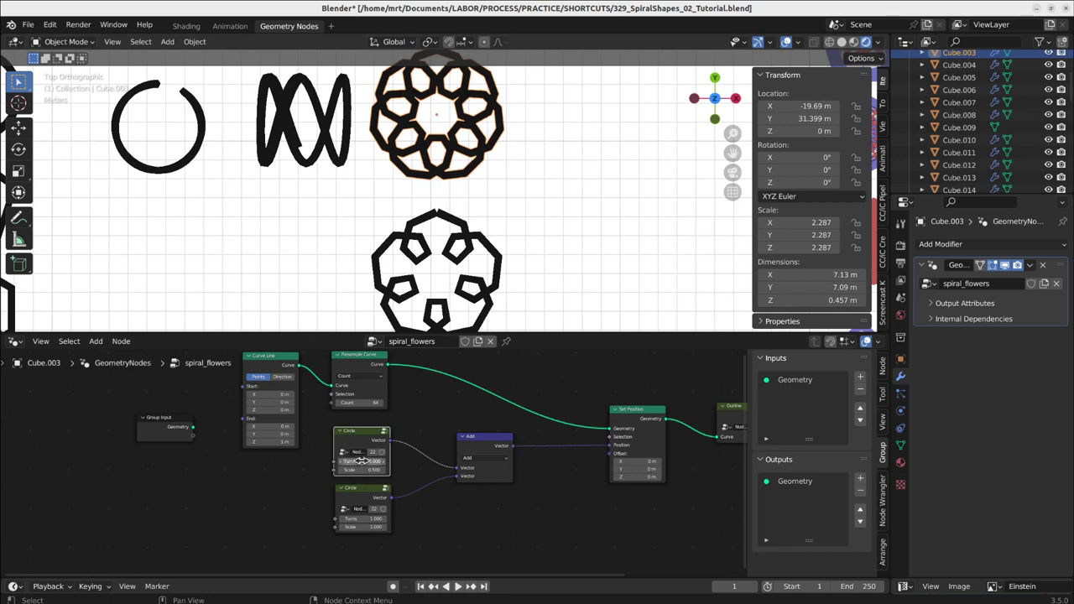
Move the Set Position node closer to the Add node and the Outline group node closer to Set Position.
middle_click_drag(601, 500, 451, 512)
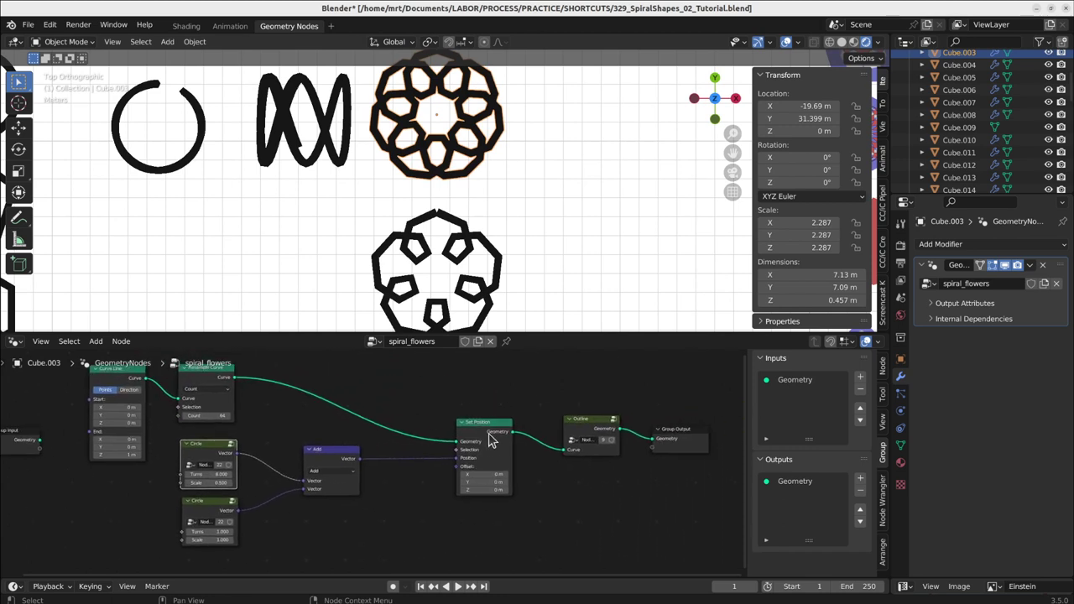
left_click_drag(485, 430, 433, 424)
left_click(425, 422)
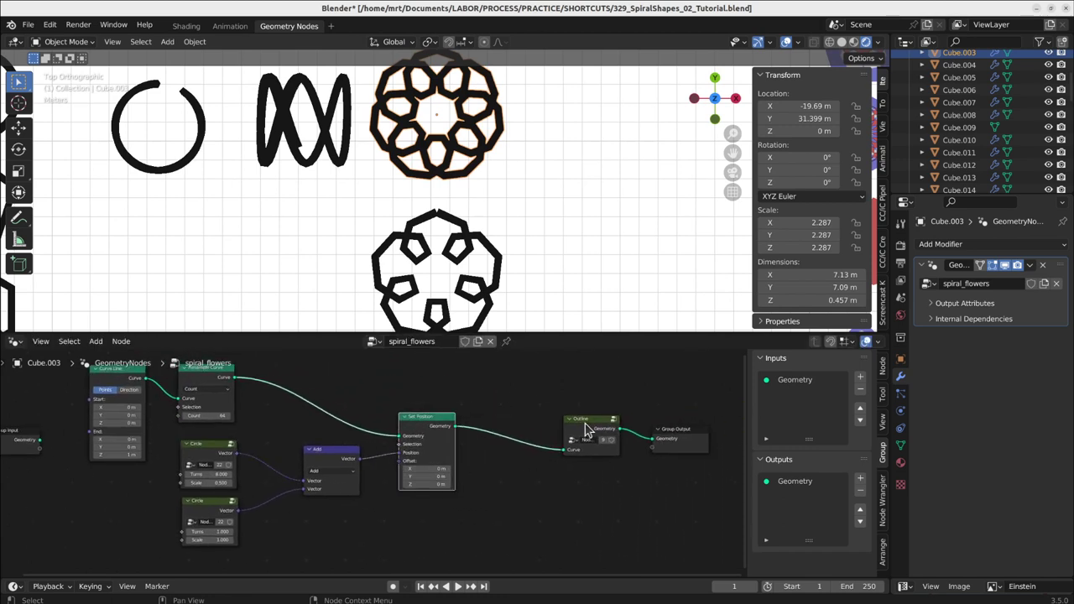
left_click_drag(586, 429, 557, 430)
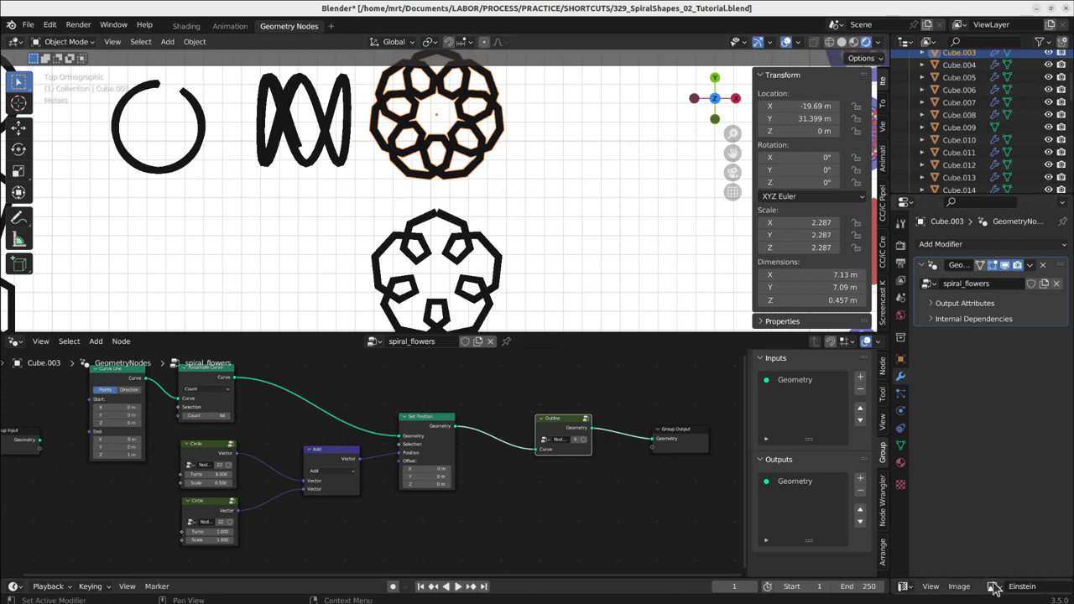
Enlarge the image area, switch it to the Erindale image, view it full screen and return to the normal layout.
left_click_drag(993, 577, 961, 438)
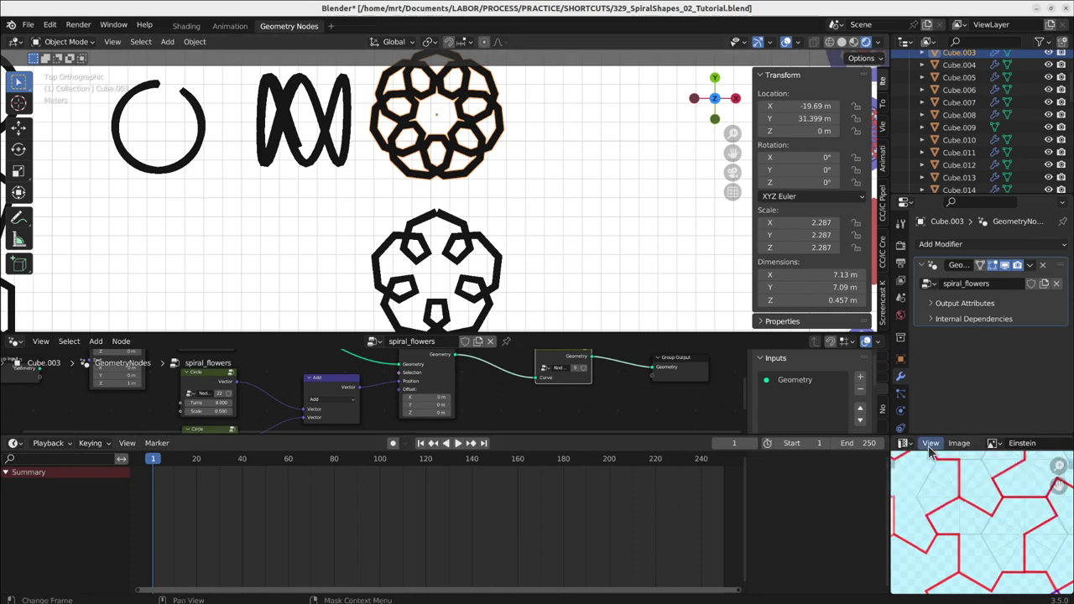
left_click(904, 444)
left_click(993, 443)
left_click(884, 475)
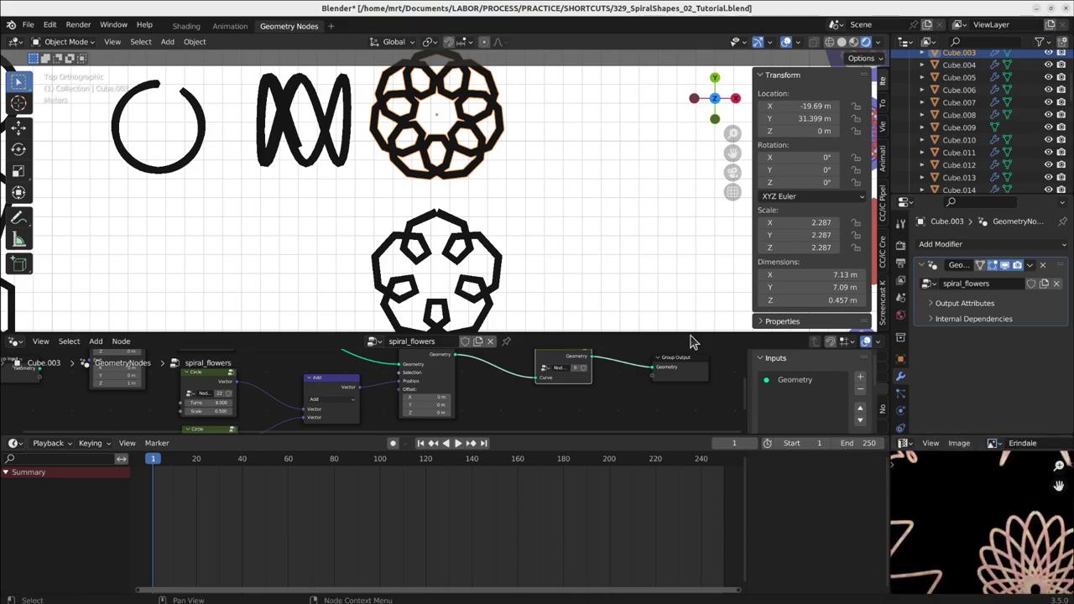
key("ctrl+space")
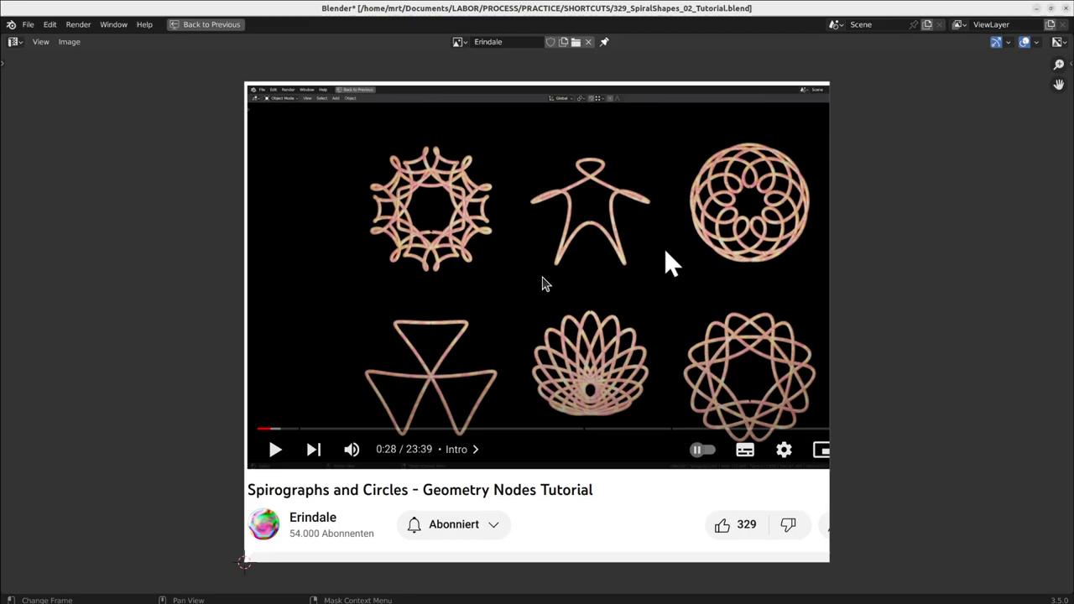
key("ctrl+space")
Select the angular five-loop flower directly below the round spiral flower.
scroll(580, 211, "down", 4)
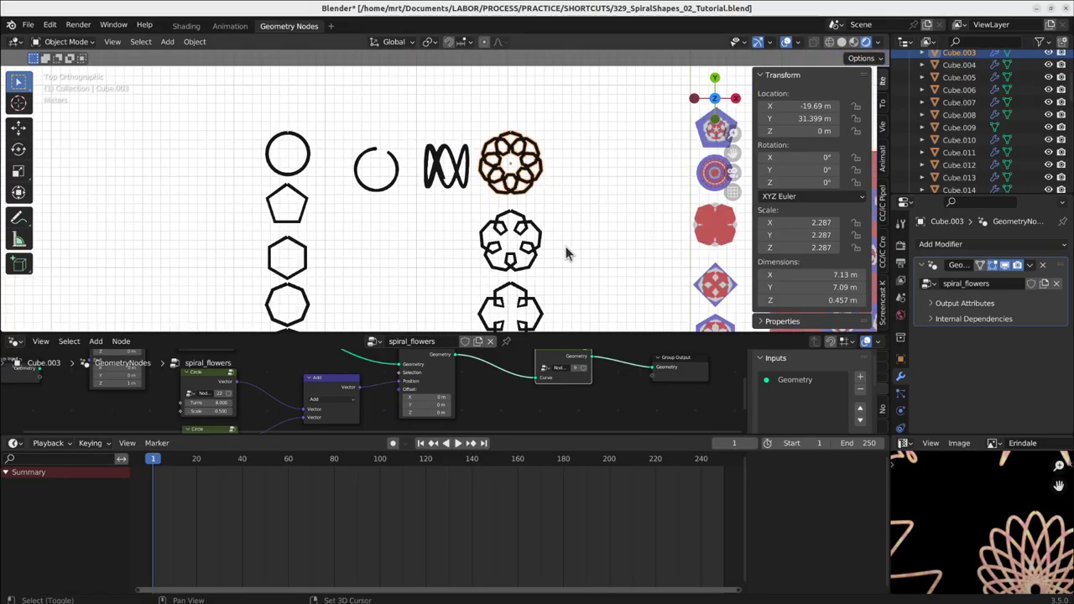
middle_click_drag(525, 279, 455, 227, "shift")
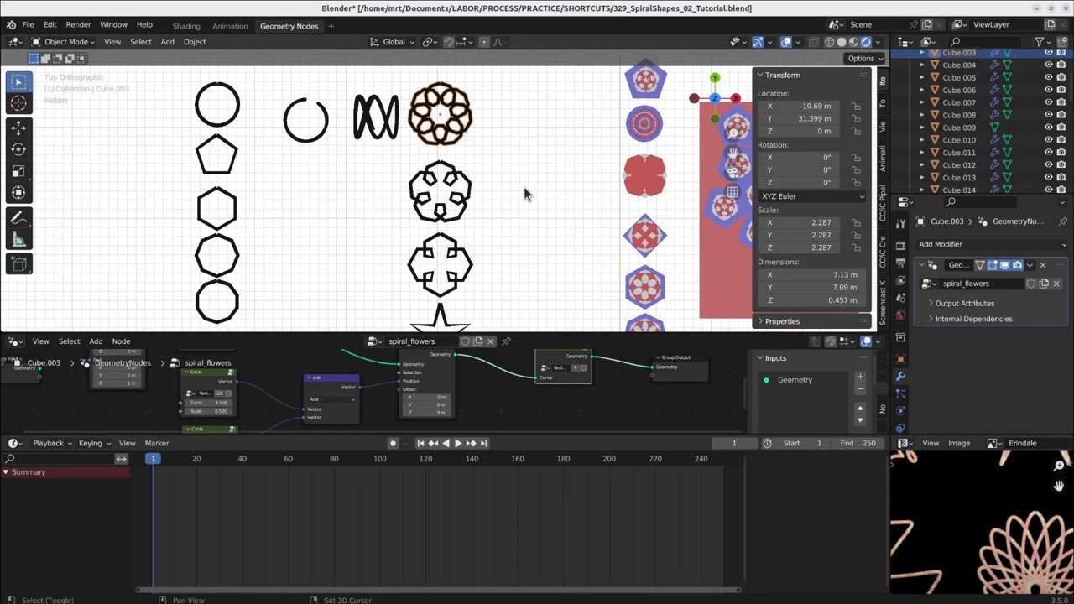
middle_click_drag(528, 188, 360, 202, "shift")
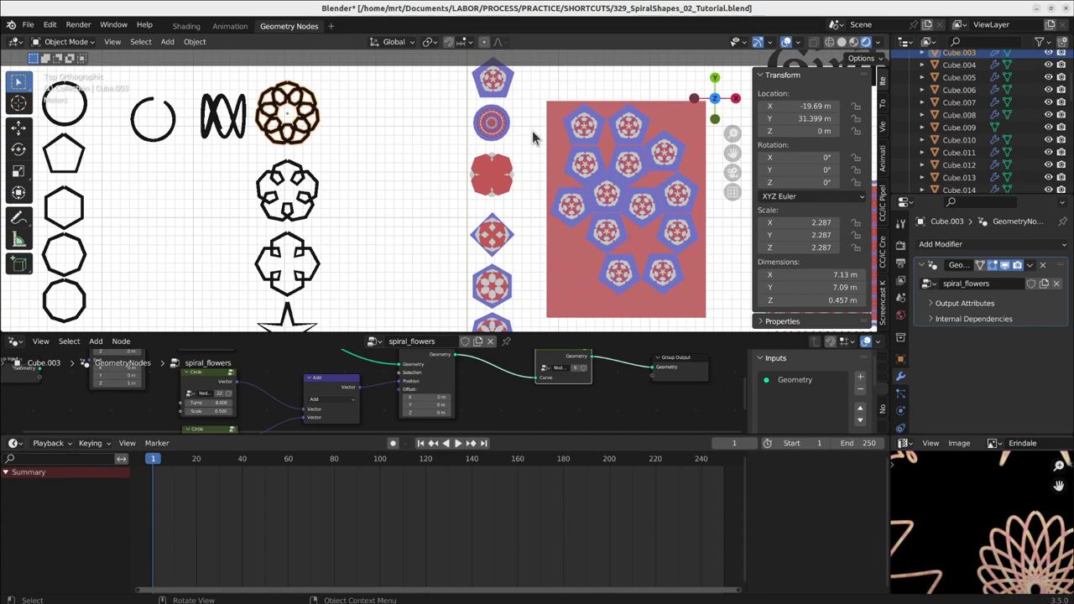
middle_click_drag(620, 168, 503, 211, "shift")
middle_click_drag(423, 217, 542, 145, "shift")
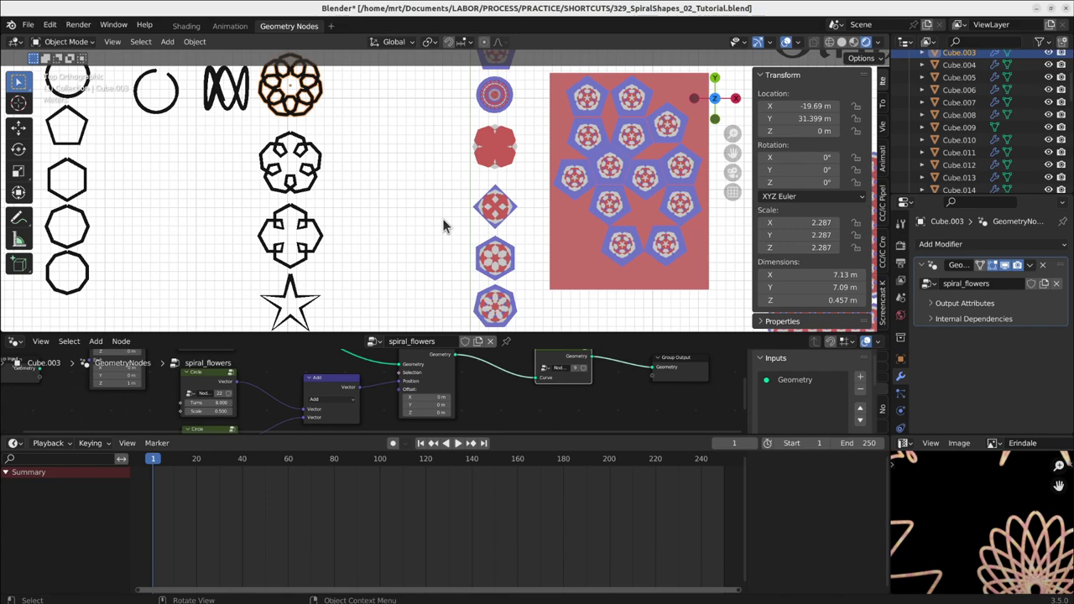
middle_click_drag(420, 217, 496, 176, "shift")
middle_click_drag(408, 82, 422, 140, "shift")
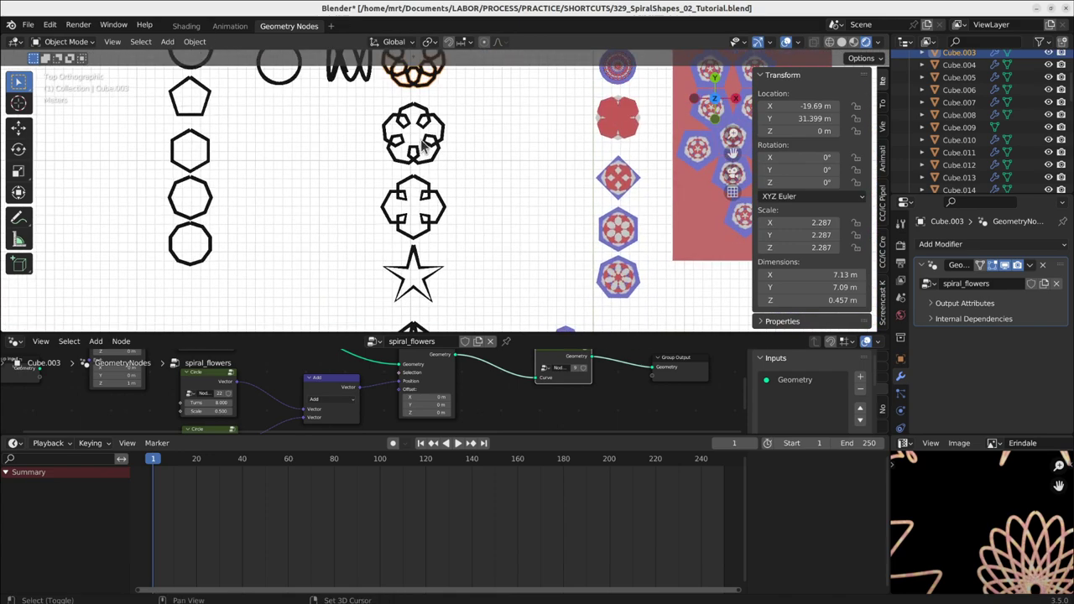
left_click(423, 144)
Shrink the timeline and image areas, widen the viewport and node area, and bring both Circle nodes of spiral_flowers.012 into view.
left_click_drag(995, 432, 995, 577)
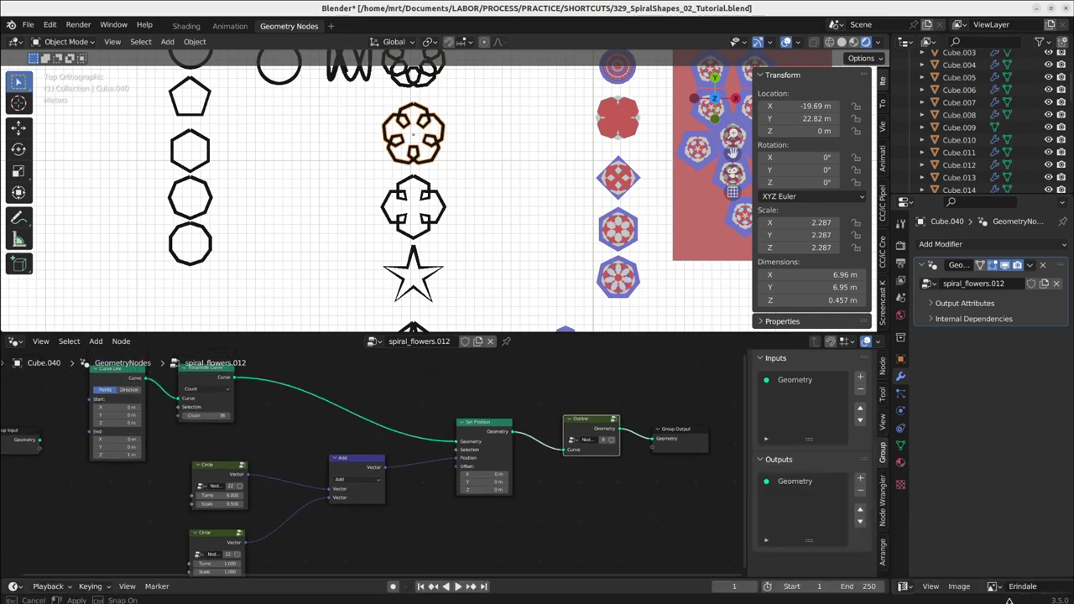
left_click_drag(892, 419, 971, 413)
middle_click_drag(419, 141, 435, 296, "ctrl")
middle_click_drag(394, 413, 614, 427)
scroll(477, 431, "up", 2)
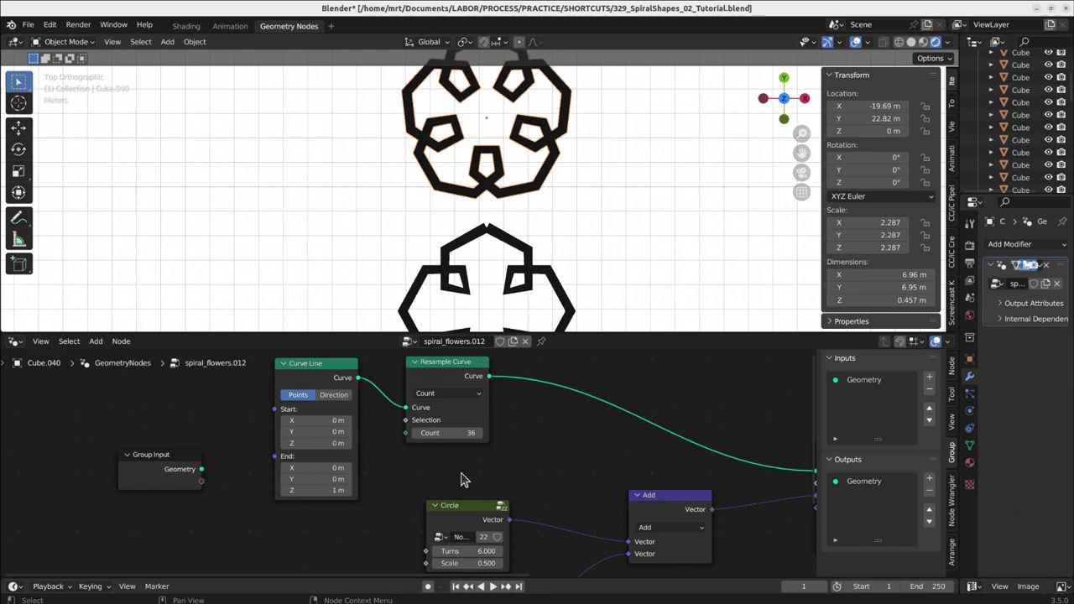
middle_click_drag(565, 523, 549, 456)
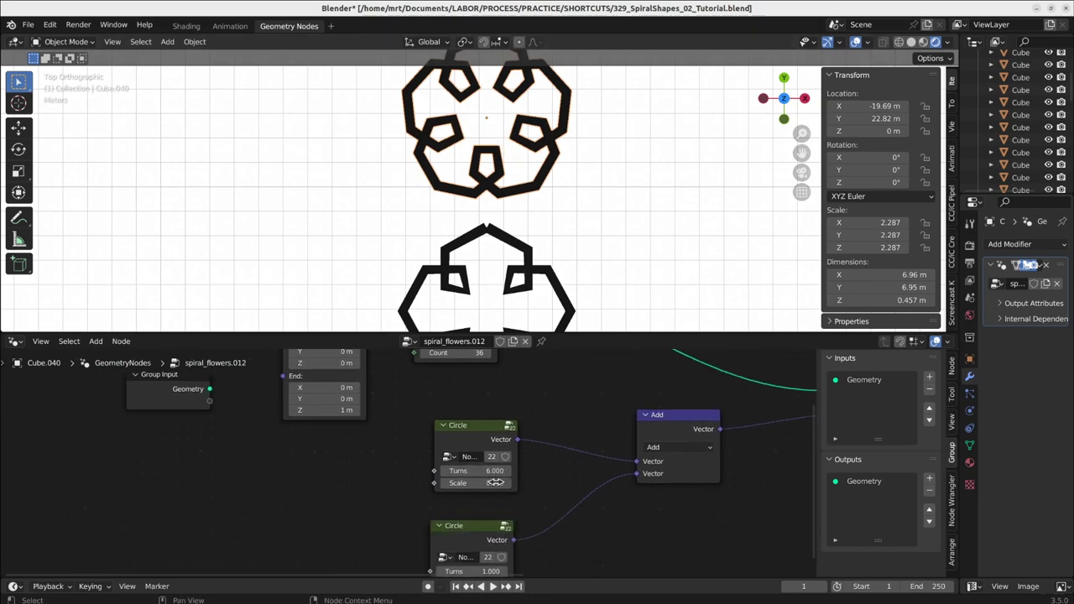
middle_click_drag(495, 483, 495, 438)
scroll(523, 217, "down", 3)
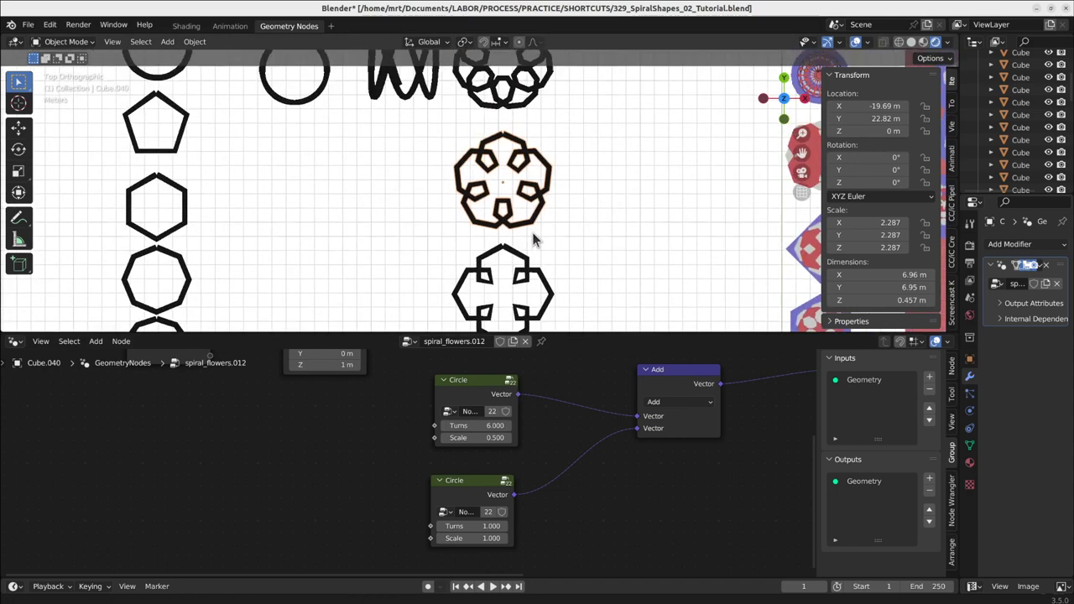
Vary the upper Circle node's Turns on the selected flower, first to 5, and leave it at 8.
scroll(533, 238, "up", 3)
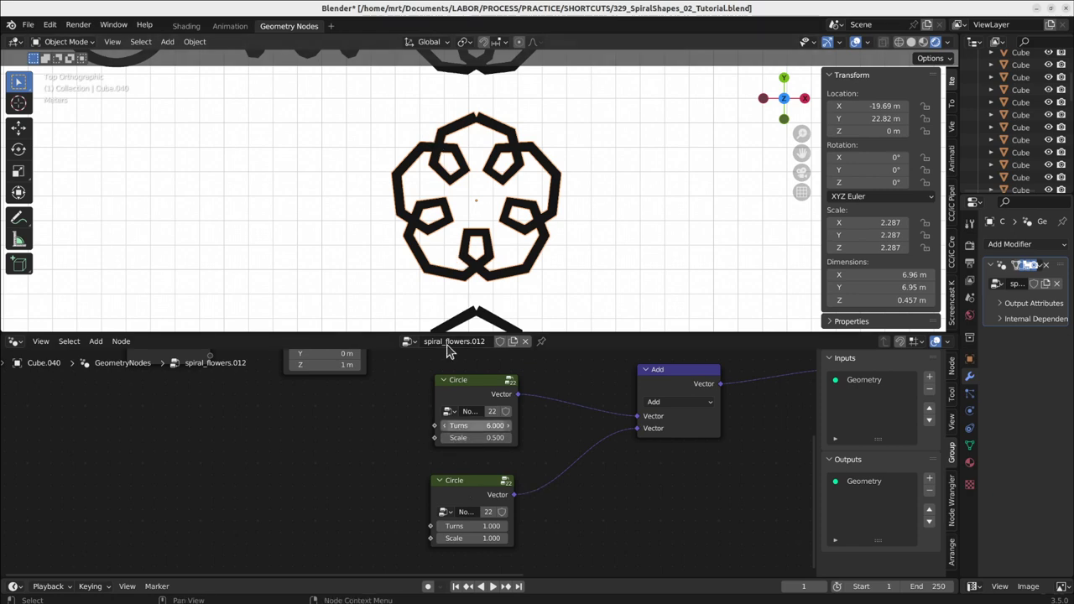
left_click(443, 425)
mouse_move(504, 424)
left_mouse_down()
mouse_move(537, 424)
mouse_move(491, 424)
left_mouse_up()
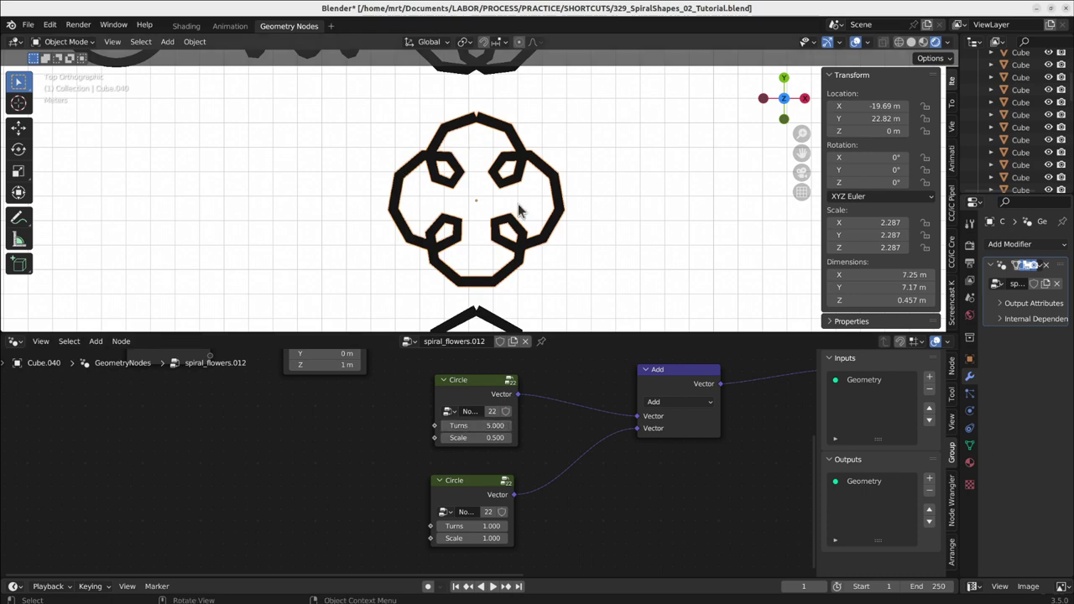
left_click_drag(482, 426, 505, 426)
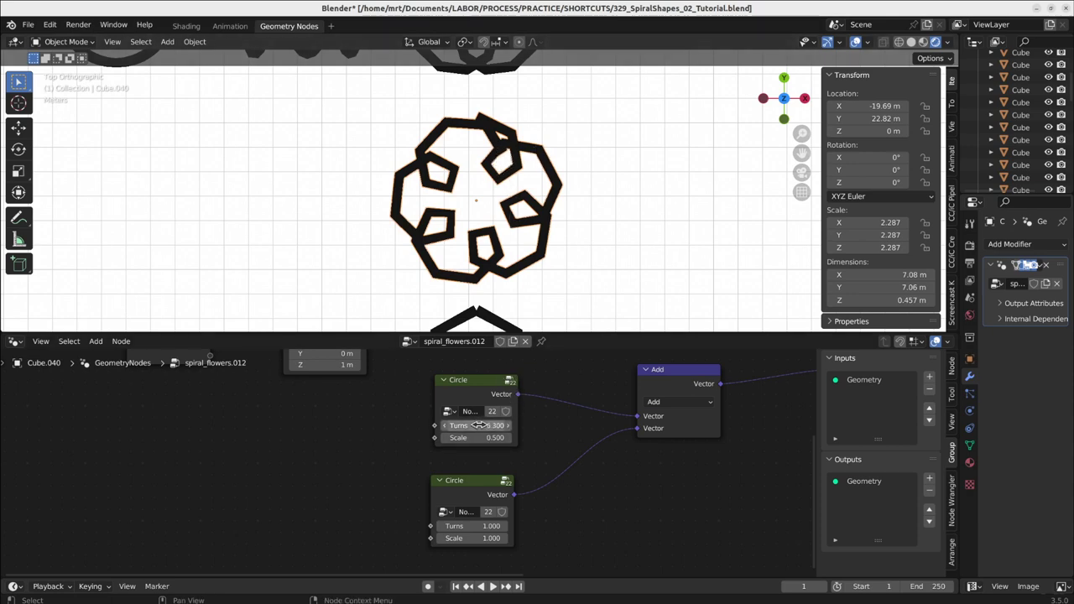
left_click_drag(483, 426, 532, 425)
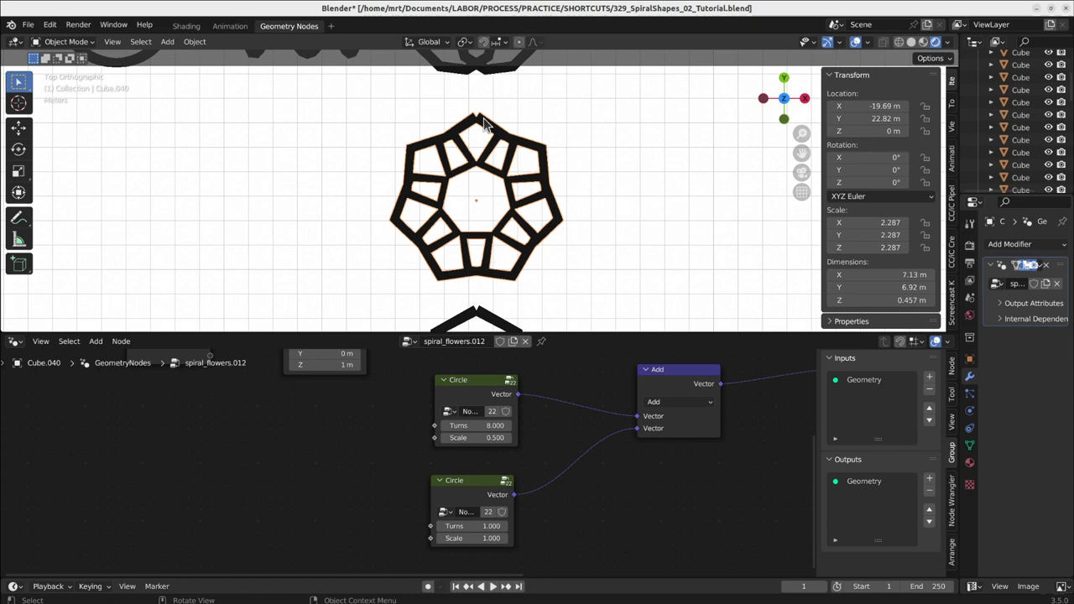
Go through the two Circle nodes and the Add node that feed Set Position in the spiral_flowers.012 tree.
scroll(491, 248, "down", 3)
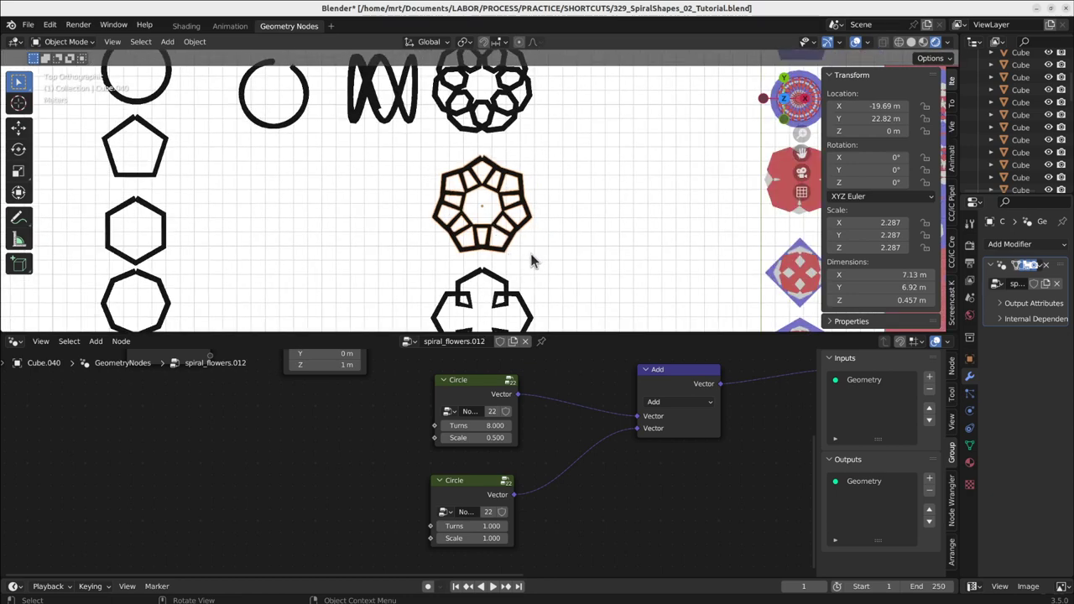
middle_click_drag(547, 259, 517, 142, "shift")
scroll(493, 180, "down", 2)
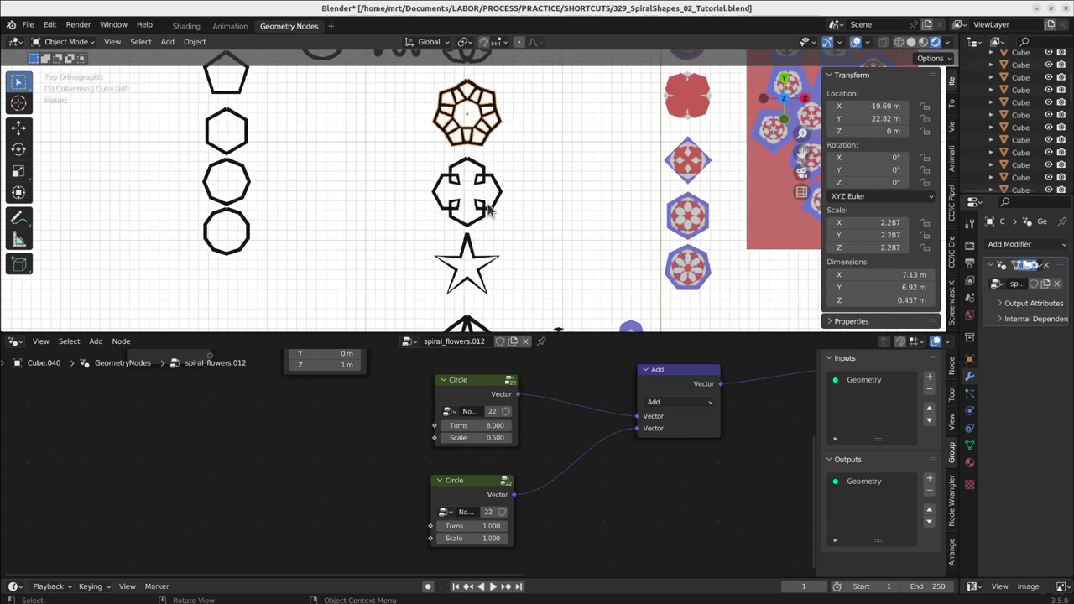
left_click(476, 398)
left_click(474, 493)
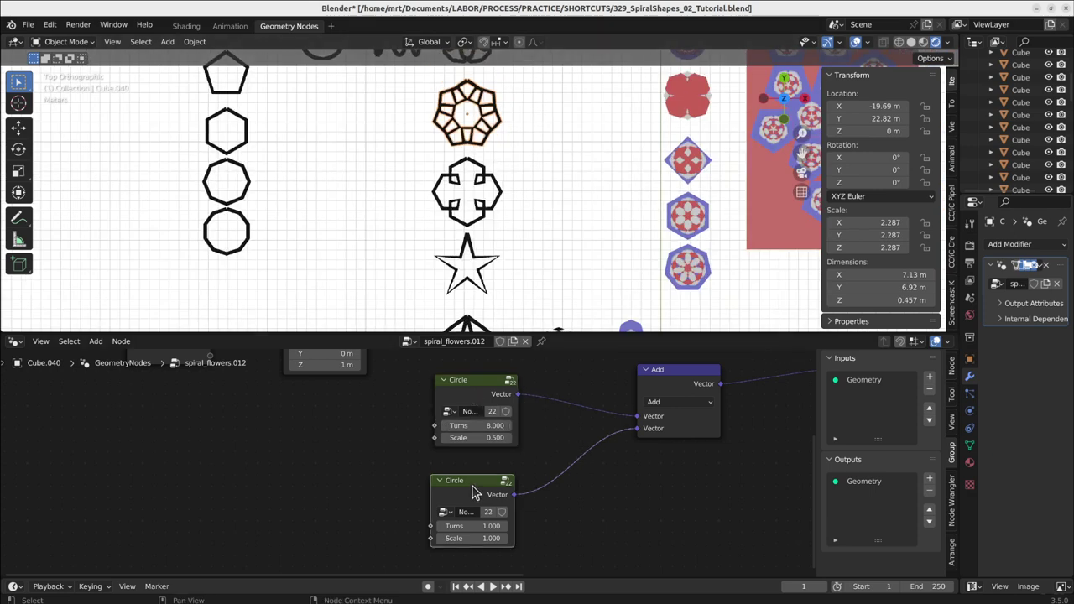
middle_click_drag(687, 400, 410, 487)
scroll(408, 494, "down", 3)
mouse_move(407, 477)
left_mouse_down()
mouse_move(436, 467)
mouse_move(398, 492)
left_mouse_up()
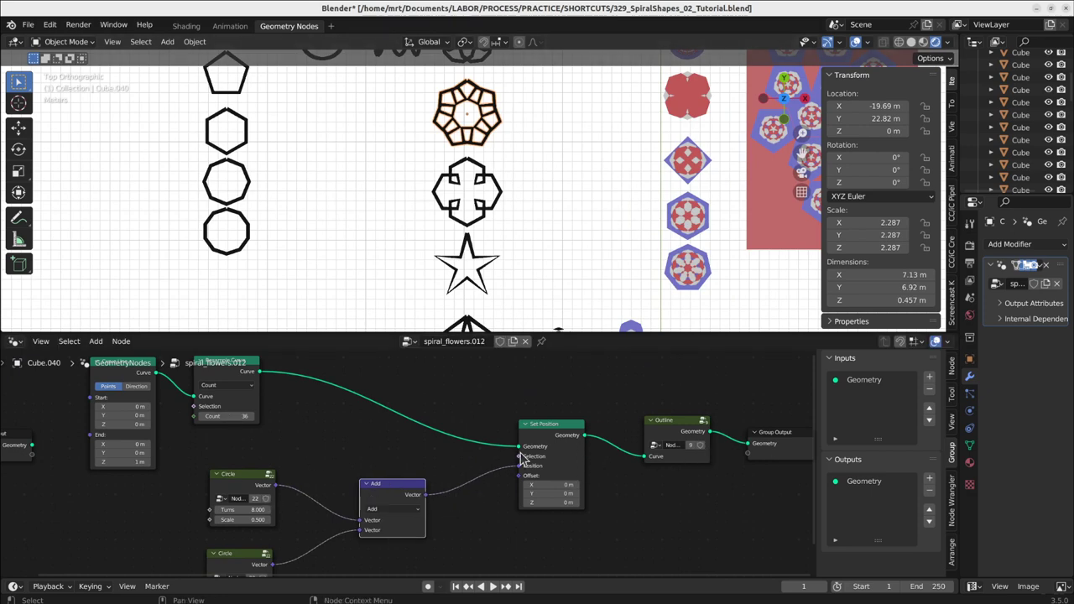
Select the five-pointed star and bring the Circle nodes of its spiral_flowers.011 tree into view.
left_click(467, 270)
middle_click_drag(362, 490, 455, 445)
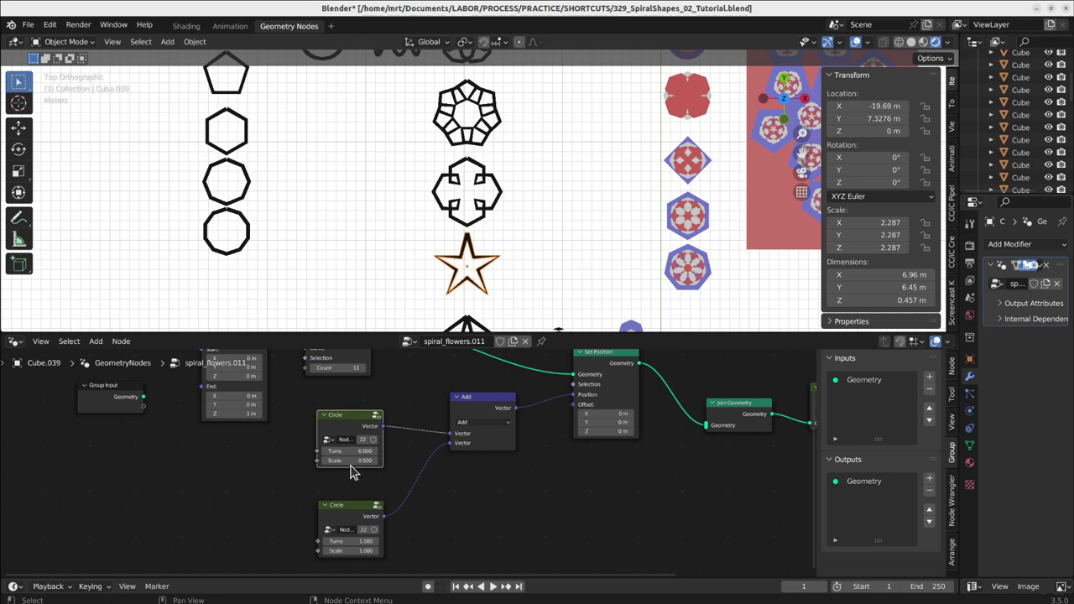
scroll(348, 453, "up", 2)
Try Turns of 5 and 10 on the star's upper Circle node, and set it back to 6.
left_click_drag(353, 466, 332, 451)
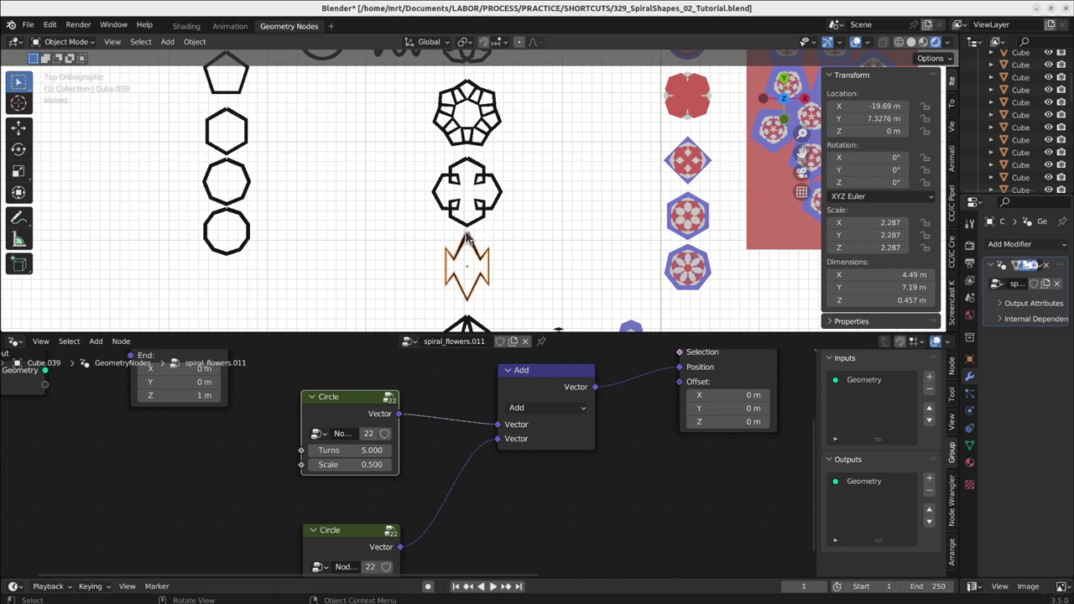
left_click_drag(353, 465, 373, 451, "ctrl")
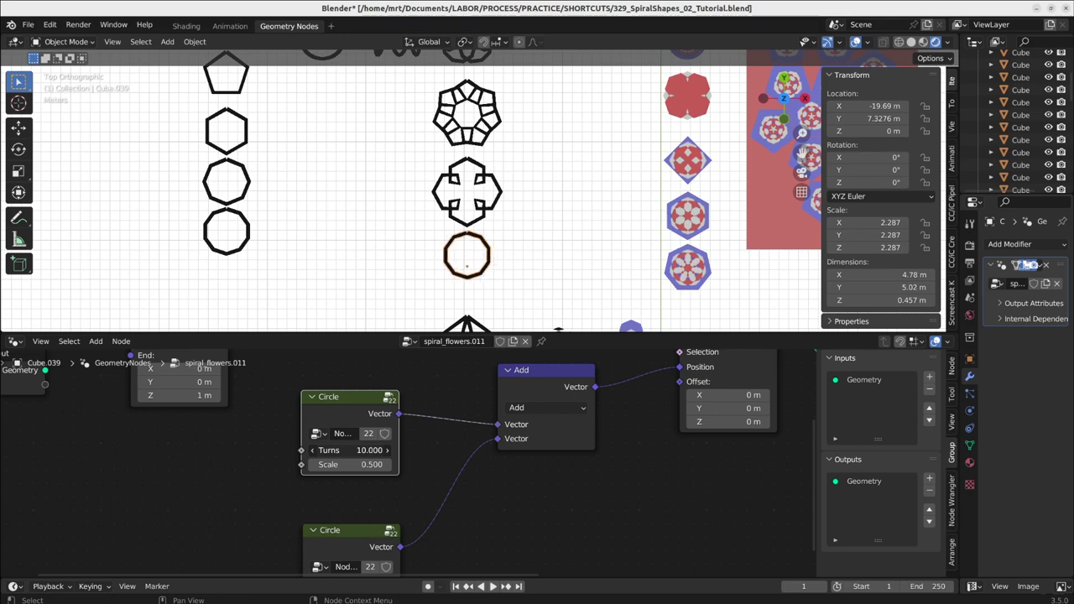
mouse_move(375, 451)
left_mouse_down()
mouse_move(365, 451)
mouse_move(382, 451)
mouse_move(378, 466)
mouse_move(352, 450)
mouse_move(375, 451)
left_mouse_up()
right_click(351, 466)
left_click(358, 451)
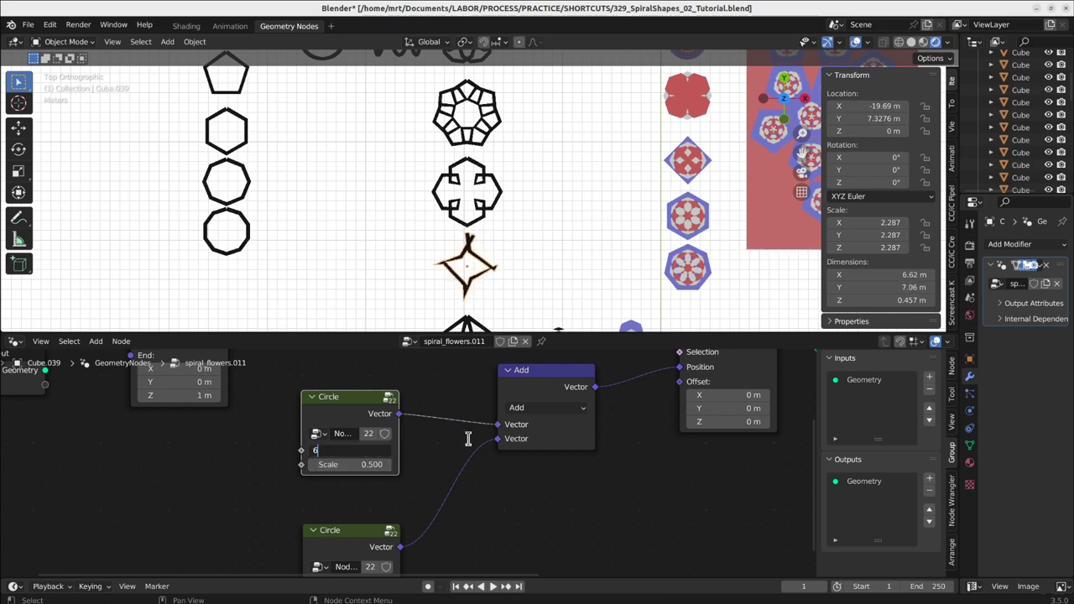
key("Return")
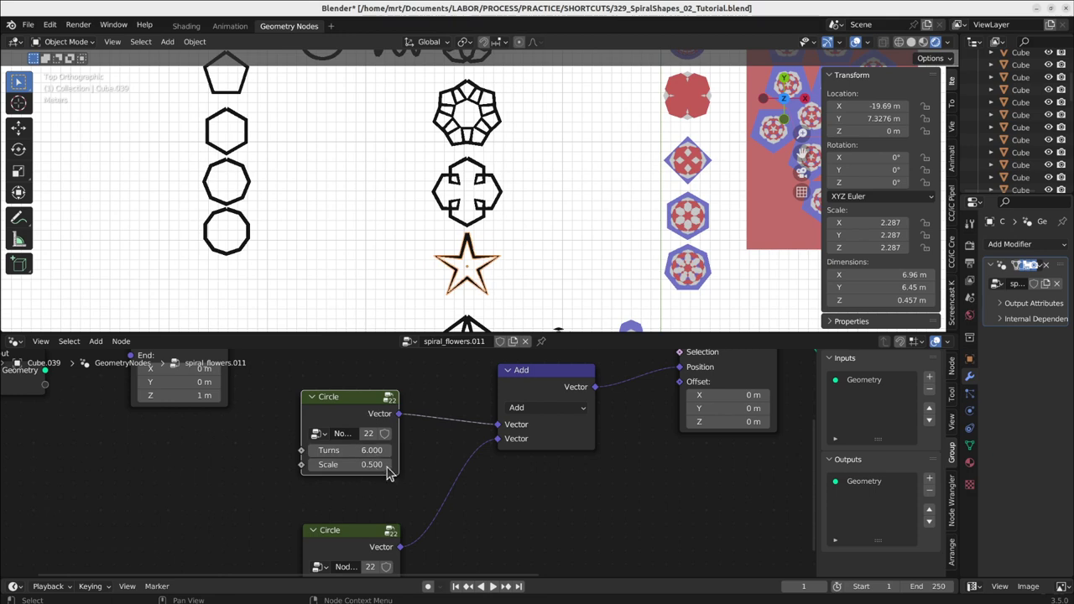
left_click_drag(387, 468, 351, 454)
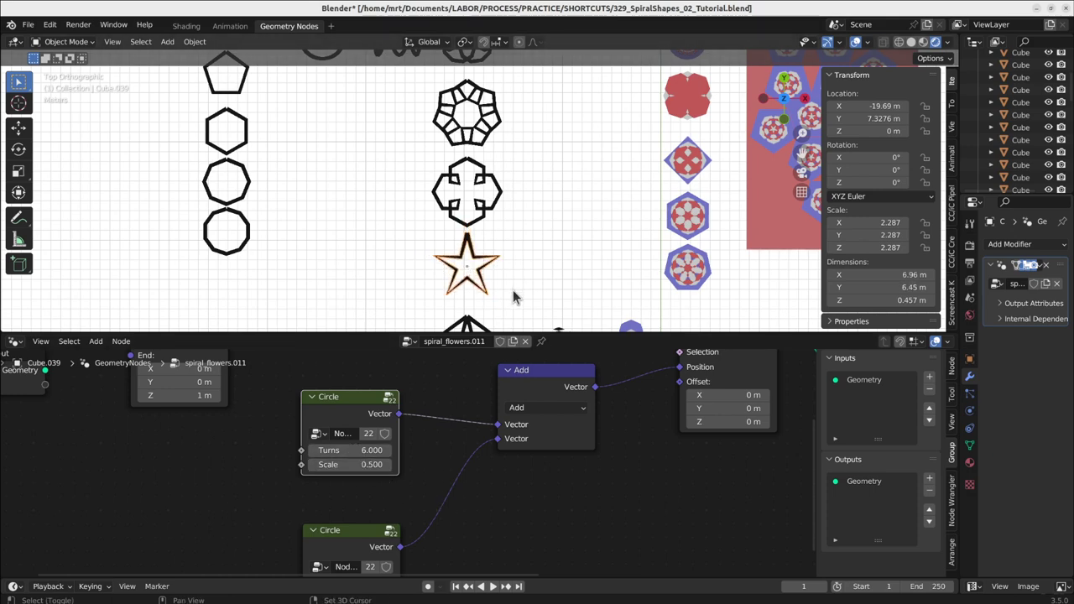
Select the star enclosed in a pentagon, below the plain five-pointed star.
middle_click_drag(516, 299, 504, 175, "shift")
left_click(456, 234)
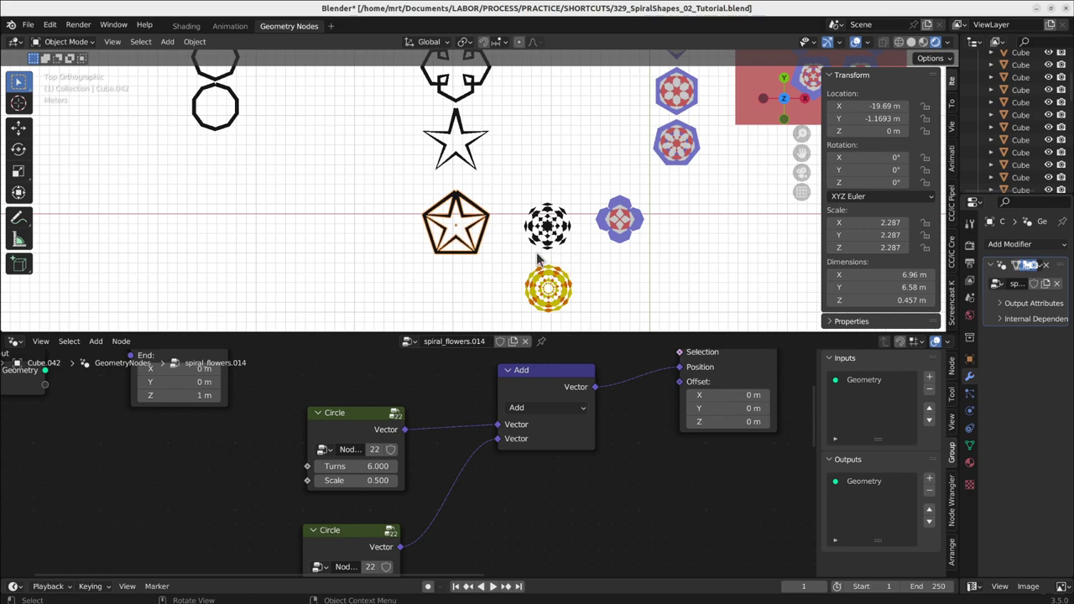
middle_click_drag(533, 124, 496, 191, "shift")
middle_click_drag(513, 249, 489, 182, "shift")
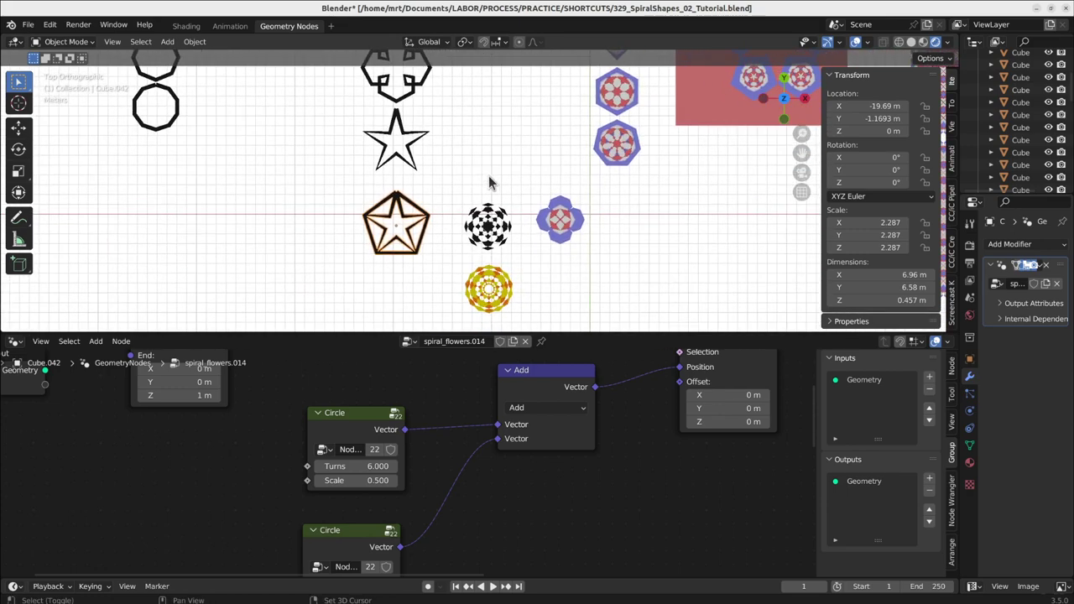
Select the black-and-white rosette and examine how Base# feeds the Multiply and Circle nodes in its spiral_flowers.001 tree.
left_click(499, 225)
scroll(497, 282, "up", 8)
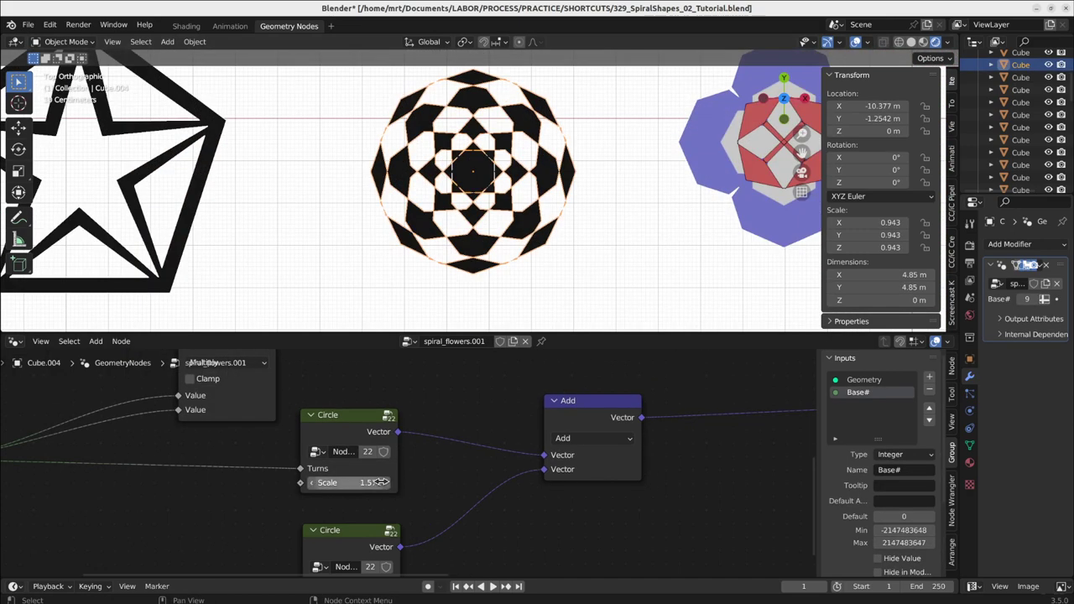
scroll(480, 150, "up", 4)
scroll(480, 149, "down", 4)
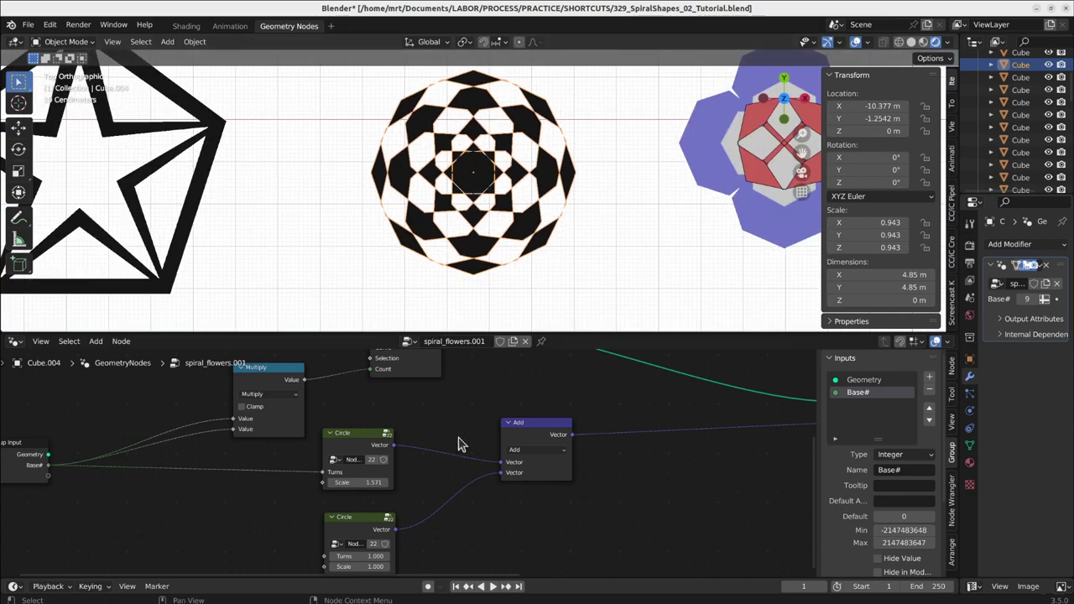
mouse_move(359, 483)
left_mouse_down()
mouse_move(435, 482)
mouse_move(326, 483)
mouse_move(365, 487)
mouse_move(368, 477)
left_mouse_up()
right_click(361, 484)
scroll(368, 477, "down", 5)
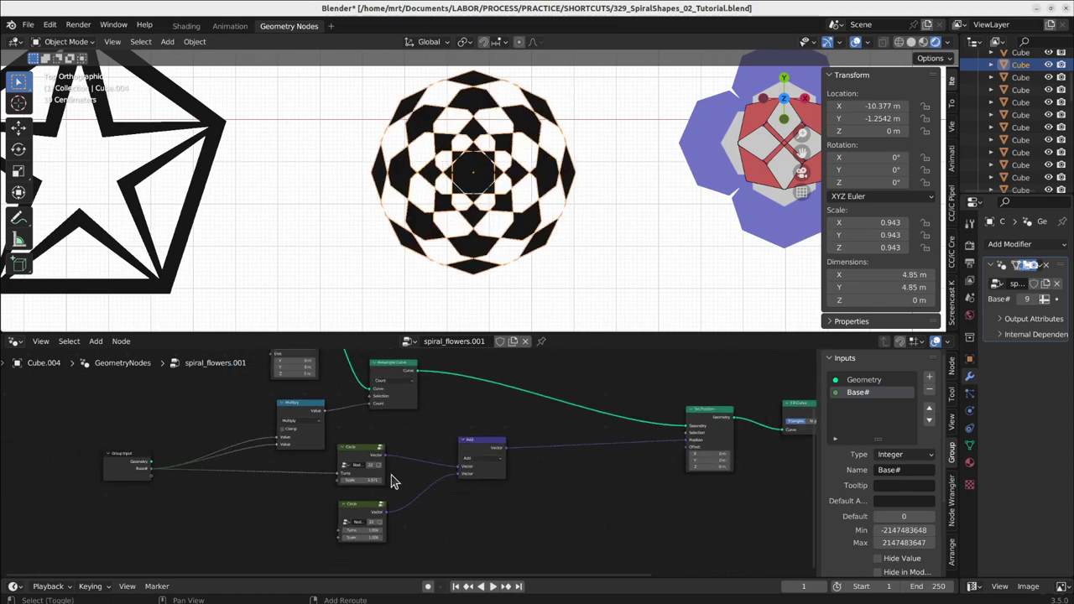
middle_click_drag(403, 424, 406, 482)
middle_click_drag(432, 537, 442, 452)
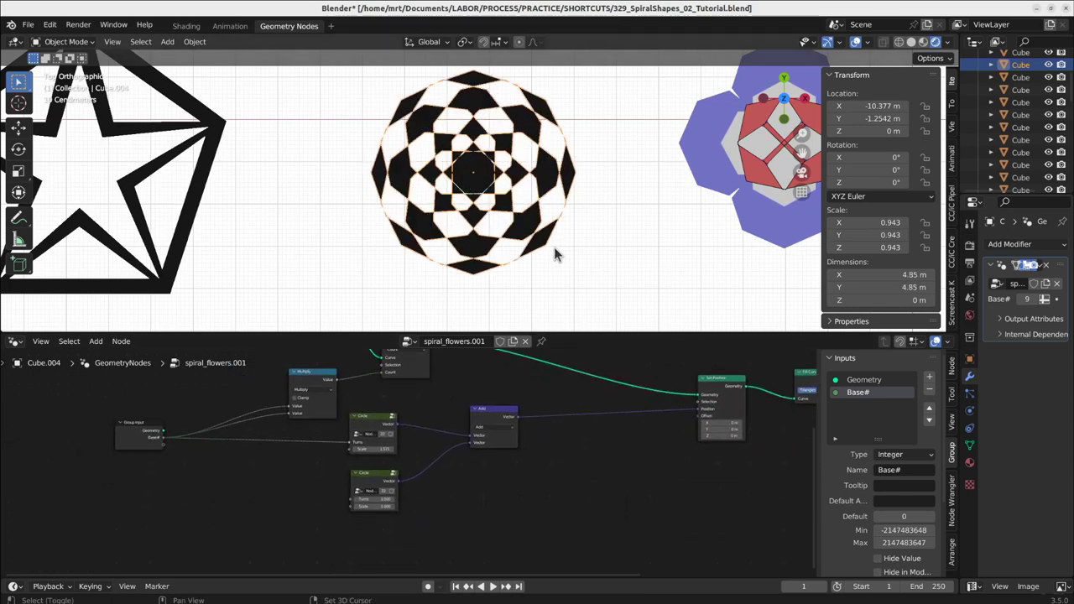
Select the upper yellow and orange rosette and bring the nodes of its spiral_flowers.002 tree into view.
scroll(600, 104, "down", 4)
middle_click_drag(597, 94, 581, 71, "shift")
middle_click_drag(523, 250, 504, 201, "shift")
left_click(500, 208)
middle_click_drag(455, 520, 419, 522)
middle_click_drag(425, 481, 344, 407)
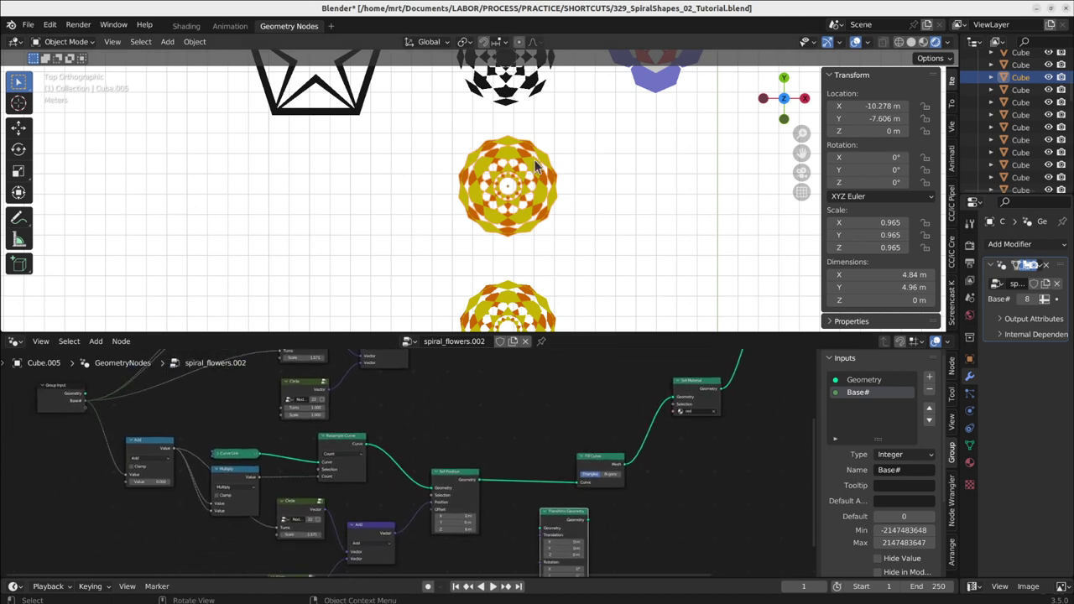
Follow the rosette's node chain from Resample Curve to Join Geometry and select the Set Material node with the red material.
scroll(264, 509, "up", 2)
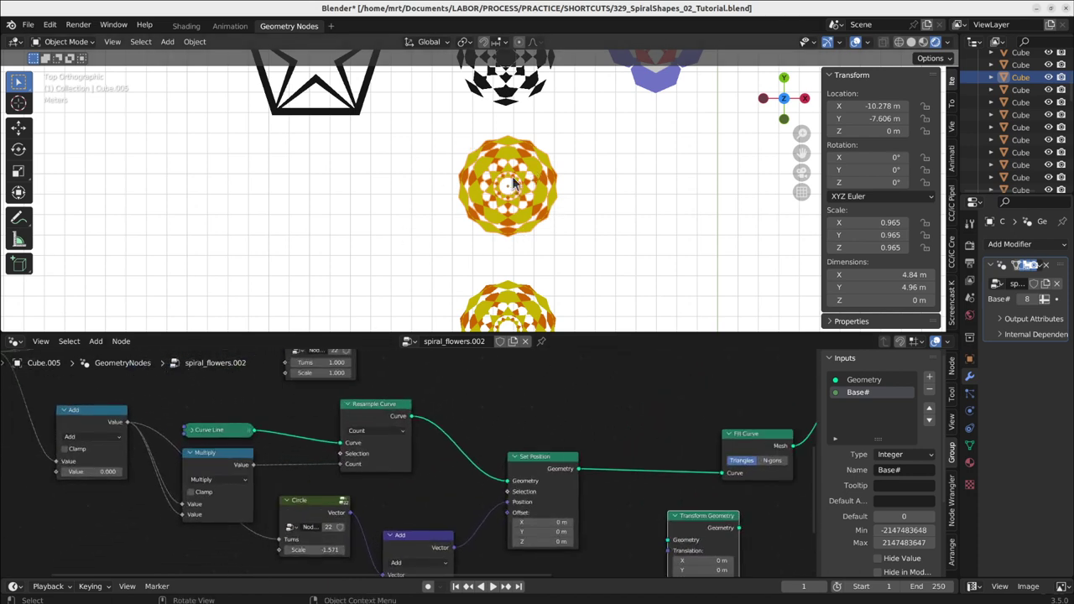
scroll(676, 468, "down", 2)
middle_click_drag(680, 467, 327, 558)
left_click(485, 472)
scroll(491, 472, "up", 3)
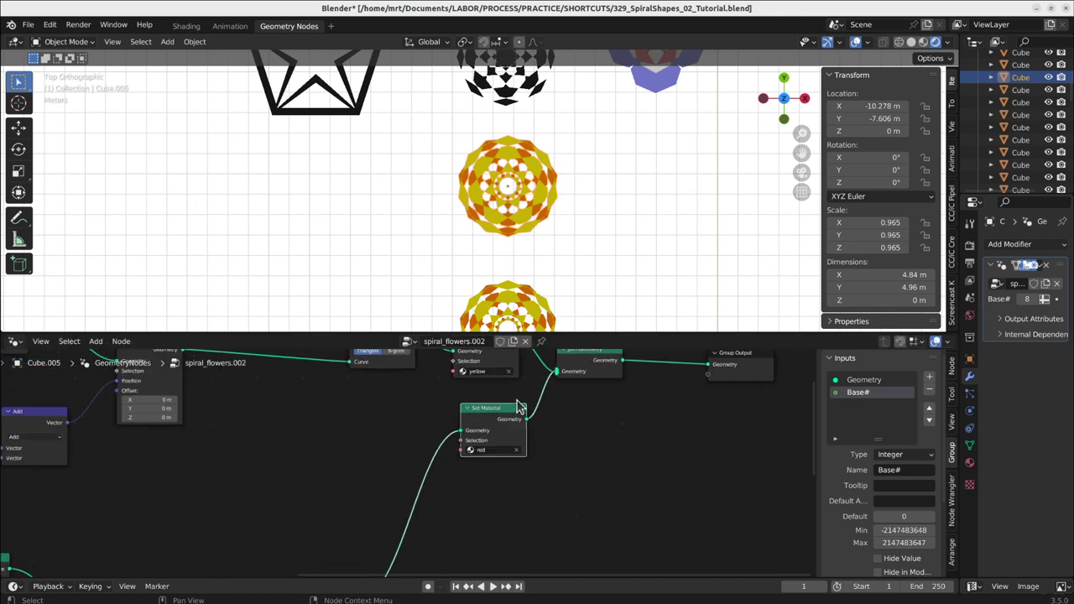
Detach the yellow Set Material node from Join Geometry and reconnect it to compare the rosette with and without its yellow layer.
scroll(520, 457, "up", 2)
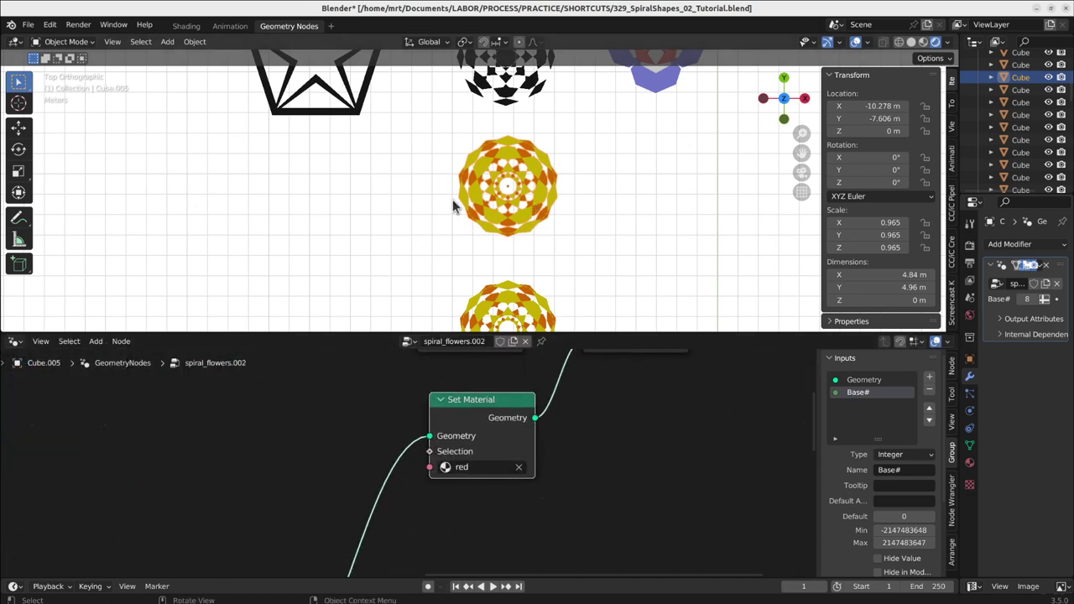
middle_click_drag(569, 390, 509, 514)
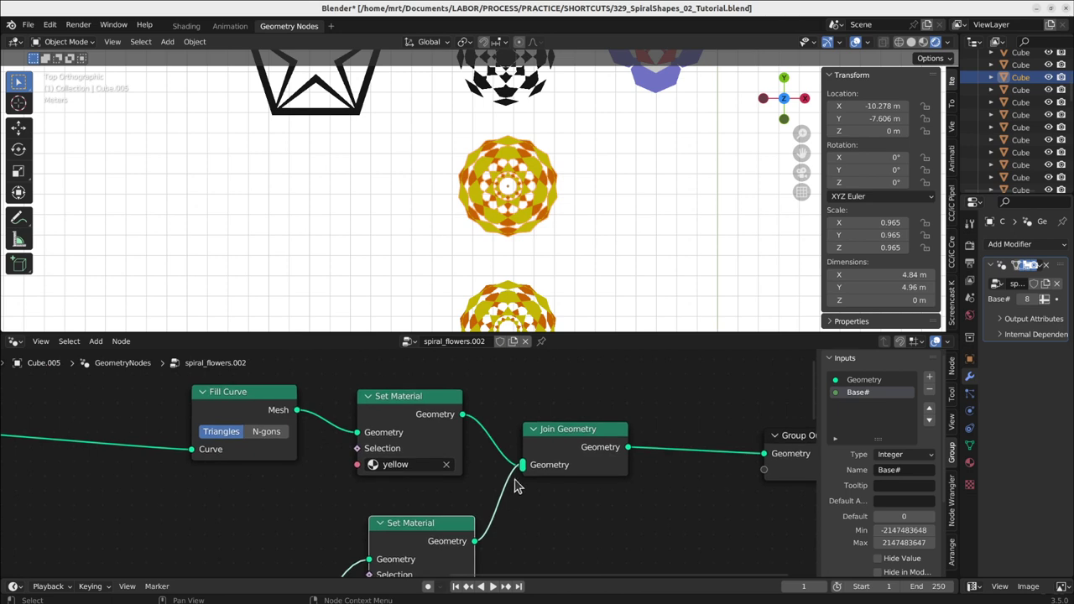
left_click_drag(522, 466, 487, 525)
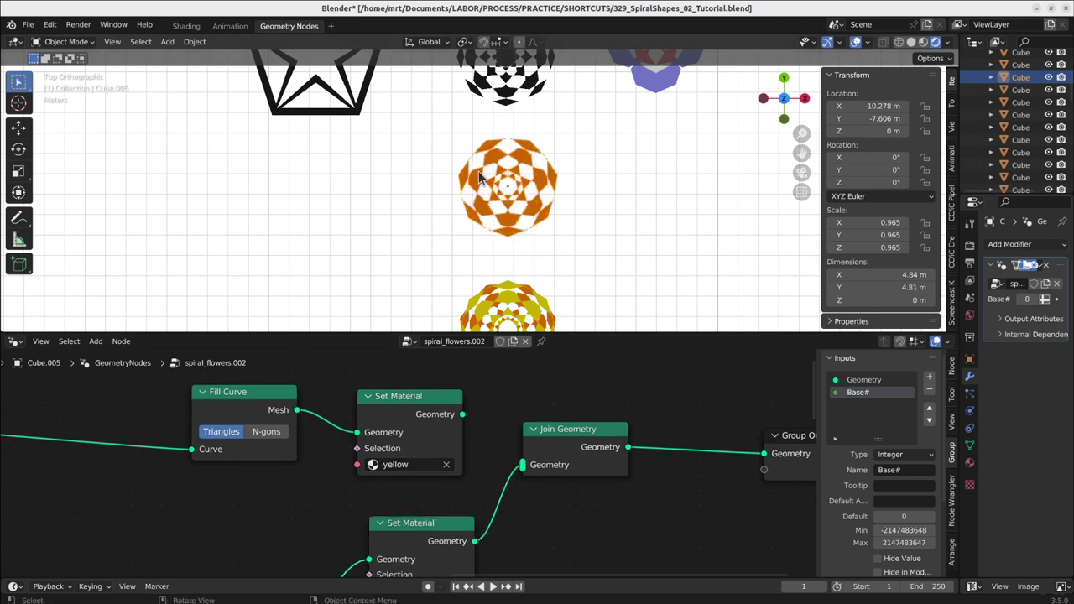
left_click_drag(463, 415, 523, 466)
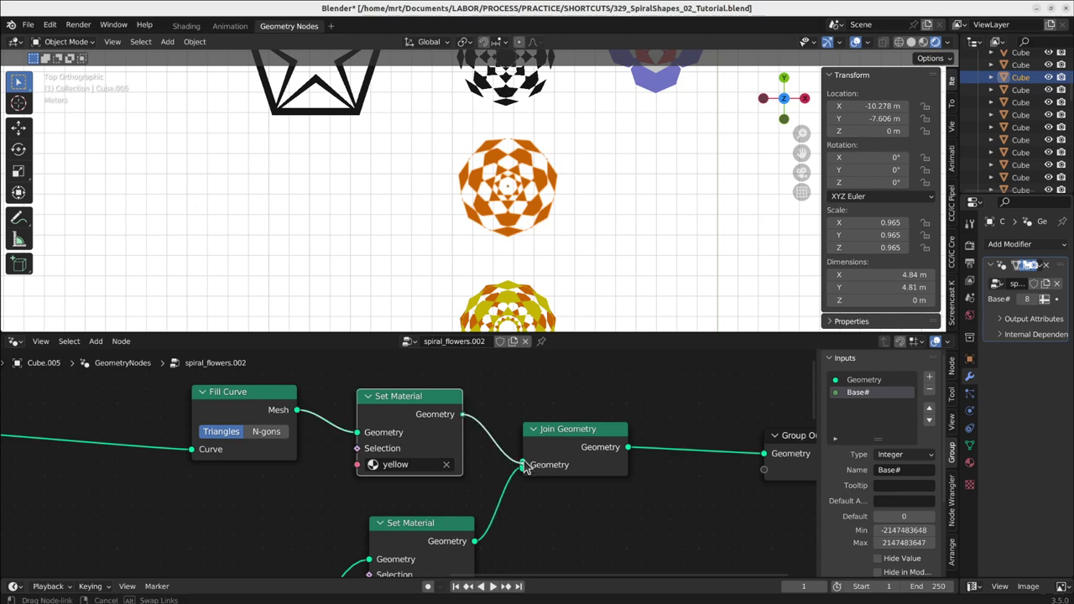
scroll(512, 191, "up", 8)
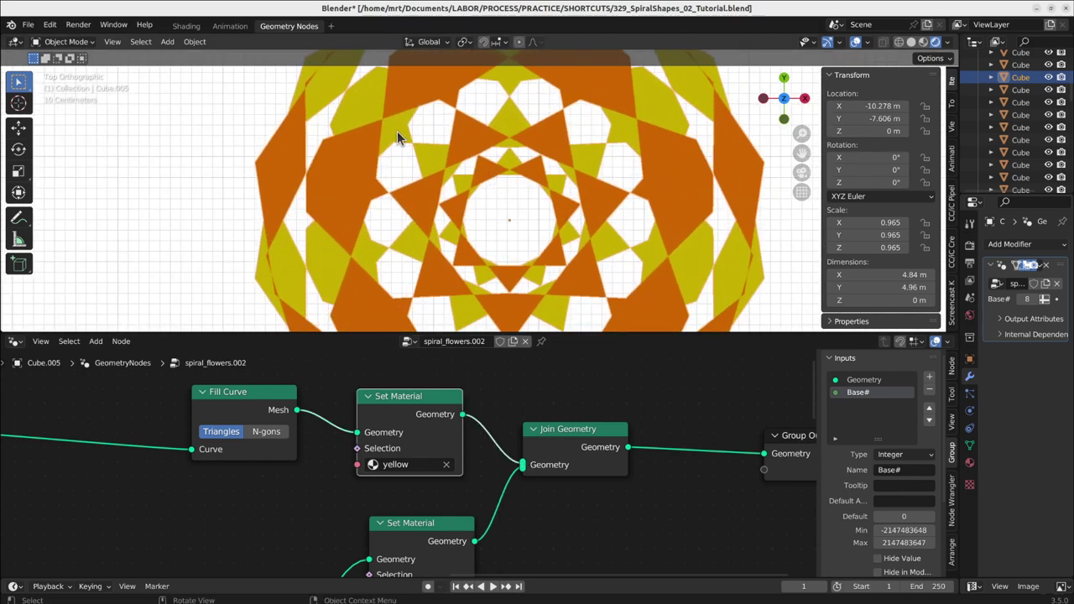
Follow the spiral_flowers.002 tree back to its paired Circle nodes and select the upper one feeding Add.
scroll(193, 496, "down", 2)
middle_click_drag(180, 496, 603, 445)
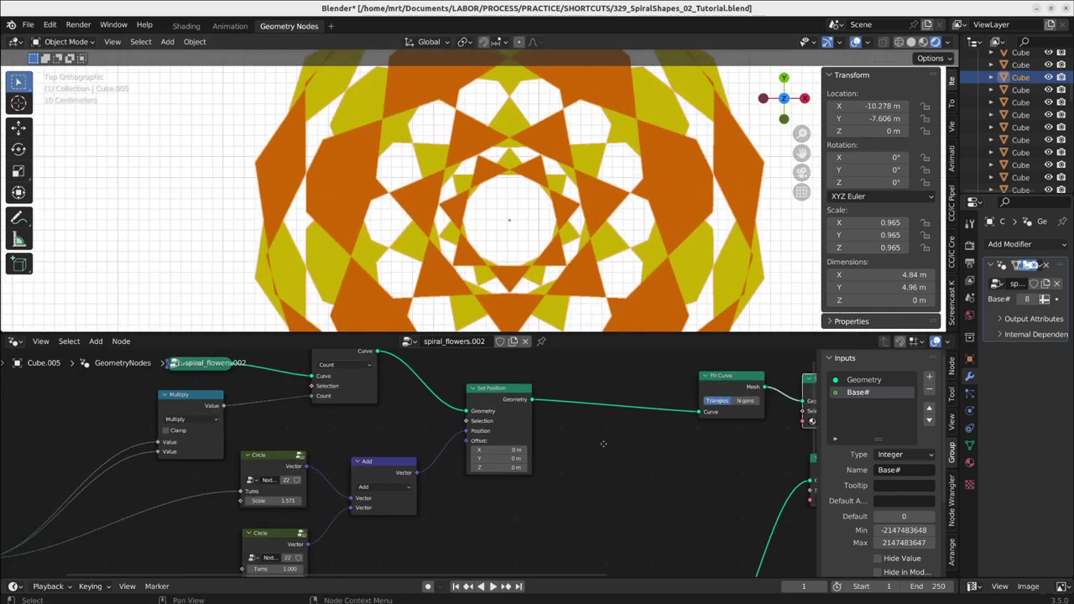
middle_click_drag(389, 515, 502, 473)
left_click_drag(384, 458, 403, 525)
scroll(409, 460, "down", 3)
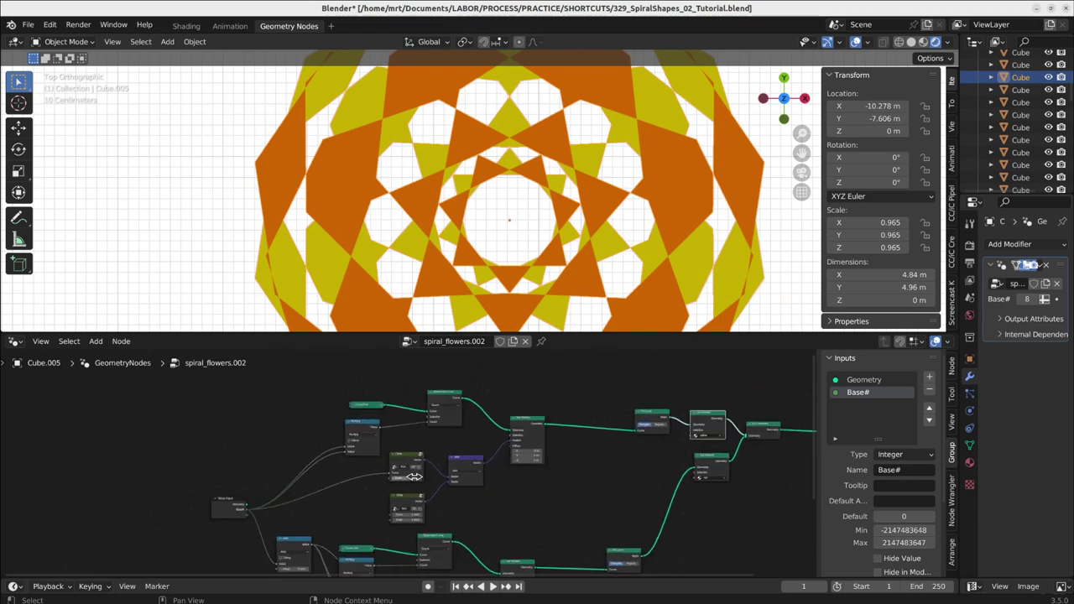
scroll(408, 462, "up", 5)
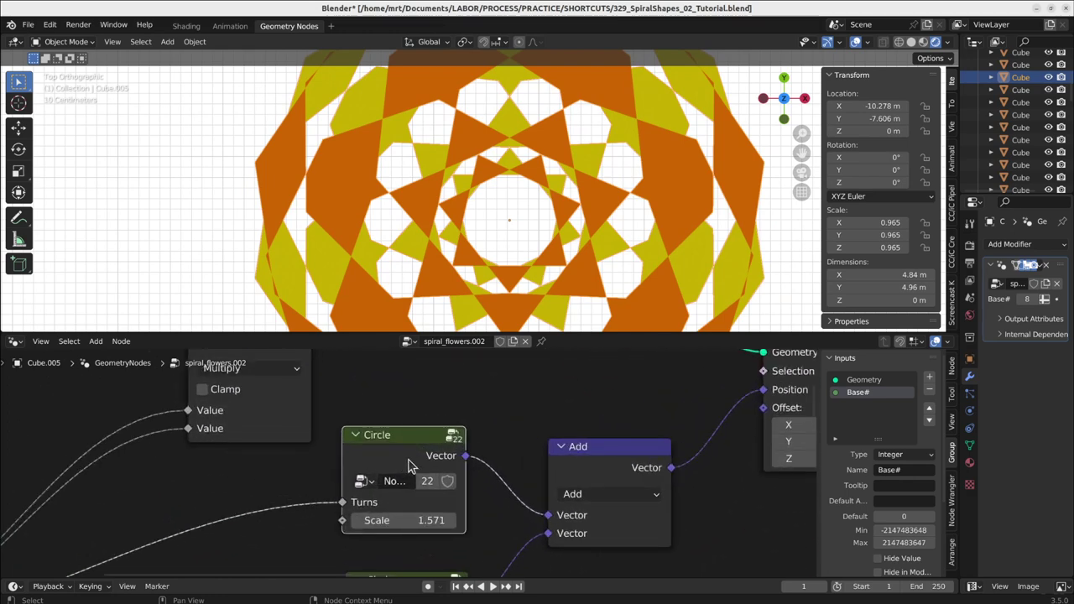
Enter the Circle node group, examine its chain from Spline Parameter through Sine, Cosine and Combine XYZ to Scale, and return to the parent tree.
key("Tab")
scroll(424, 470, "down", 6)
left_click_drag(441, 424, 458, 411)
left_click_drag(515, 454, 511, 454)
scroll(342, 496, "up", 2)
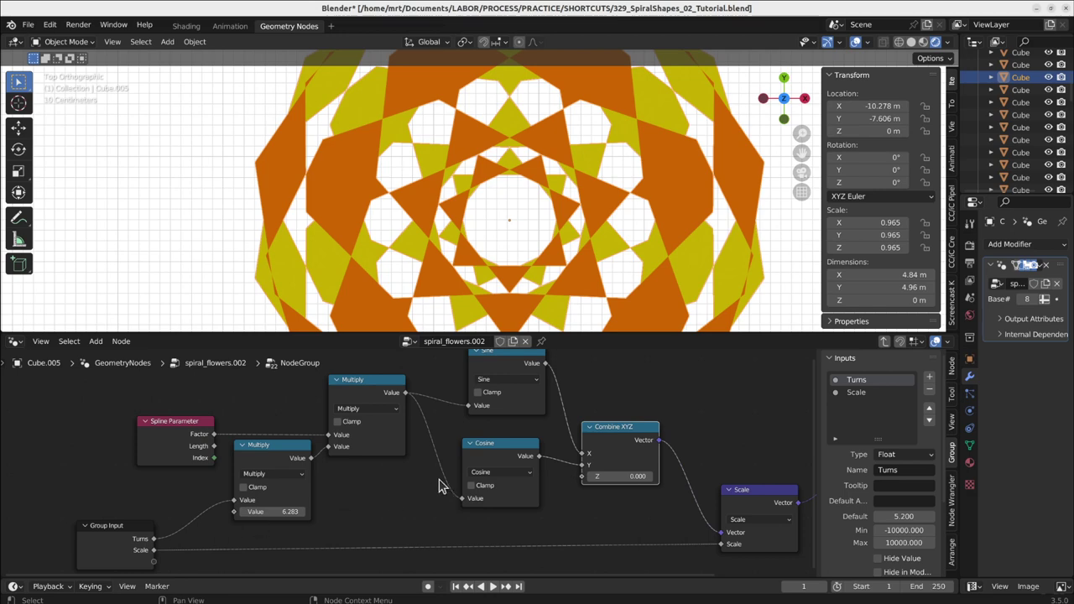
middle_click_drag(513, 406, 477, 441)
middle_click_drag(684, 532, 537, 495)
scroll(673, 520, "down", 3)
scroll(670, 515, "down", 2)
scroll(295, 445, "up", 3)
scroll(461, 469, "down", 2)
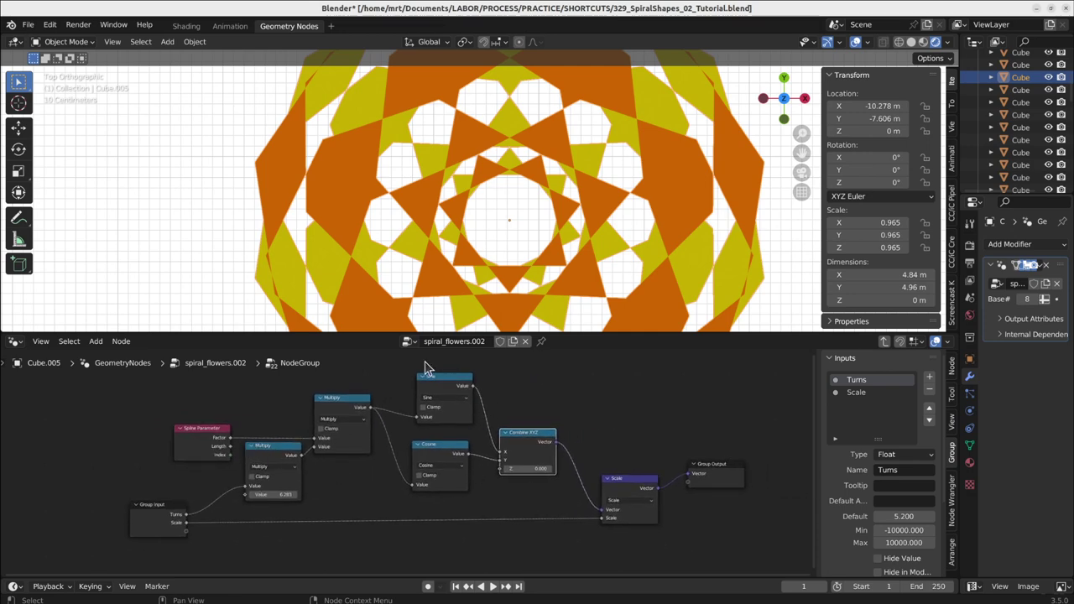
key("Tab")
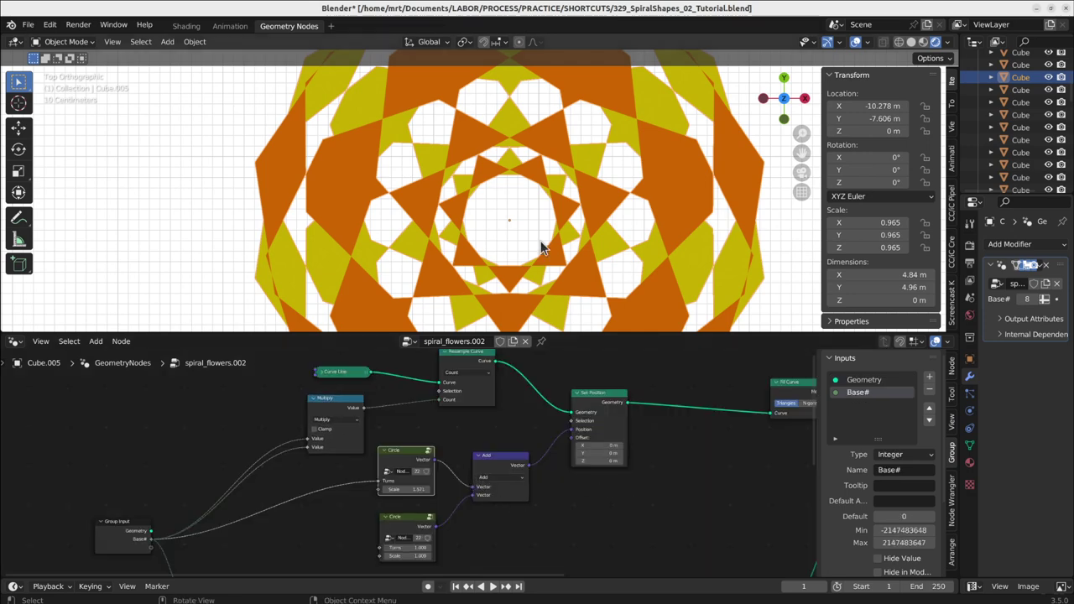
Survey the column of yellow and orange rosettes and spiral flowers below the black-and-white rosette.
scroll(540, 241, "down", 8)
scroll(518, 223, "down", 6)
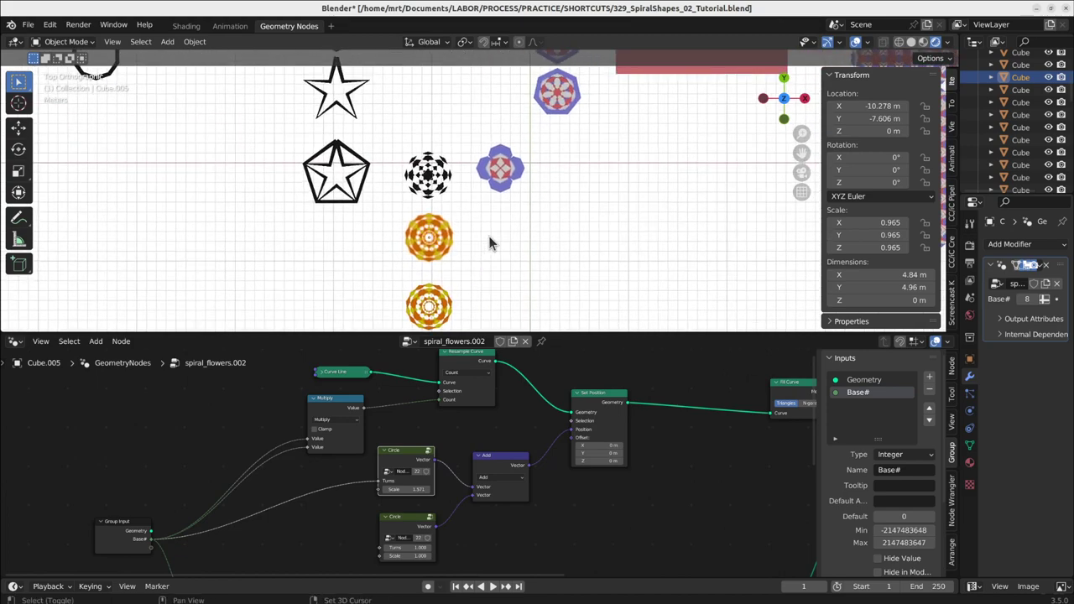
middle_click_drag(503, 185, 500, 162, "shift")
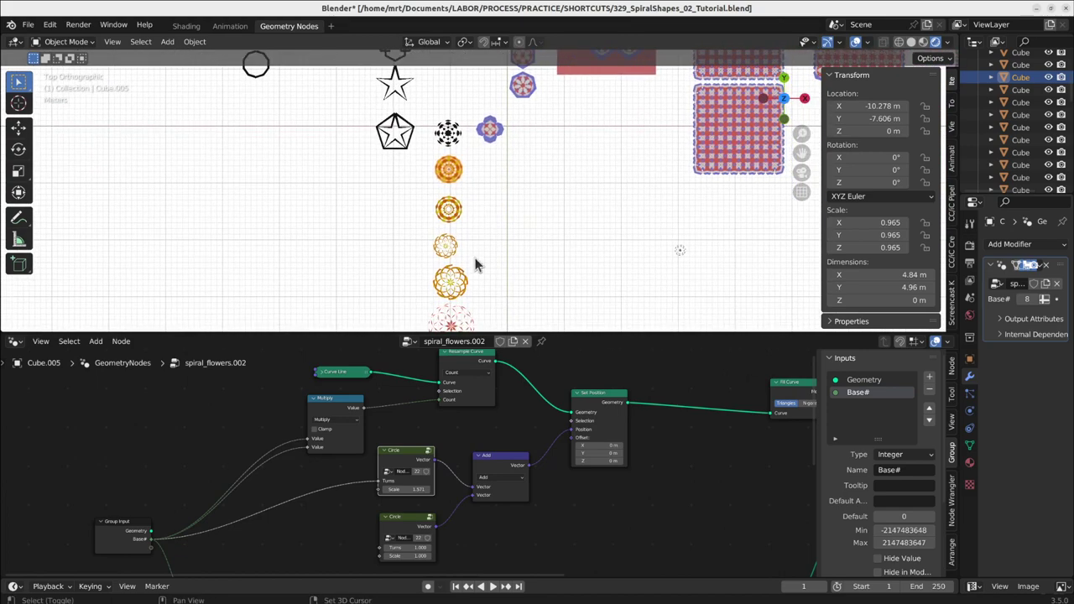
middle_click_drag(458, 316, 446, 253, "shift")
scroll(446, 253, "up", 6)
middle_click_drag(441, 144, 443, 148, "shift")
middle_click_drag(448, 86, 420, 282, "shift")
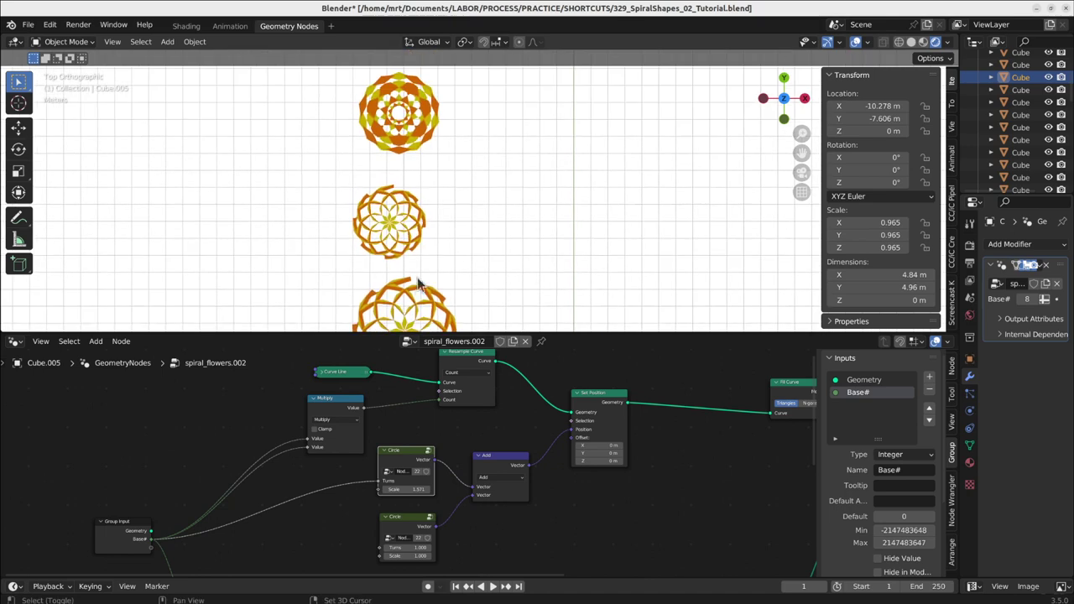
middle_click_drag(420, 153, 429, 190, "shift")
Select the four-petalled blue, white and red flower beside the black-and-white rosette and bring its threefold node tree into view.
middle_click_drag(524, 90, 461, 233, "shift")
middle_click_drag(482, 183, 465, 302, "shift")
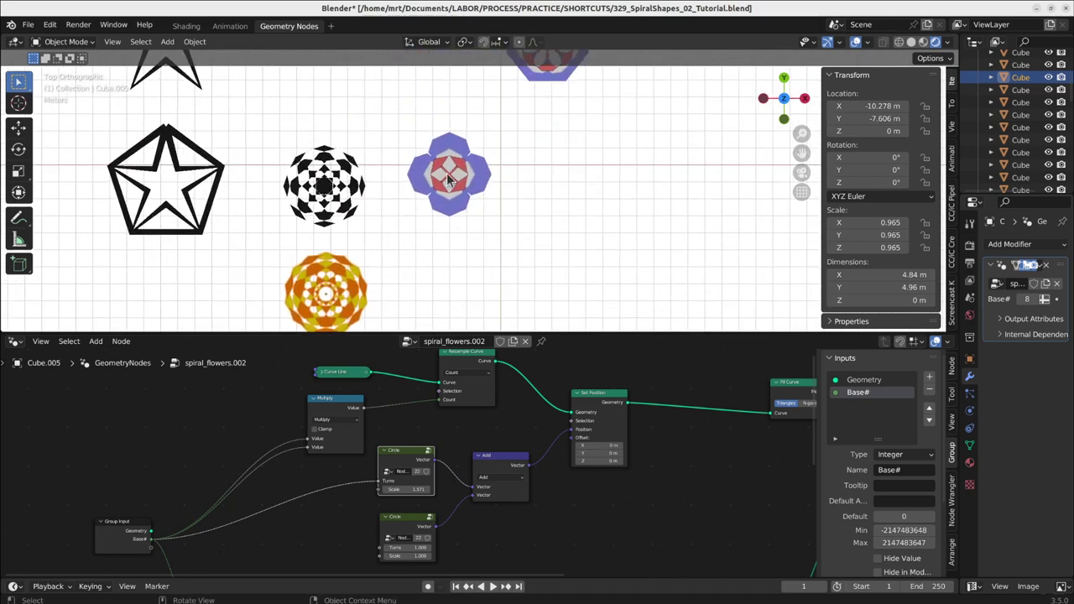
scroll(446, 166, "up", 5)
left_click(460, 176)
middle_click_drag(484, 416, 493, 477)
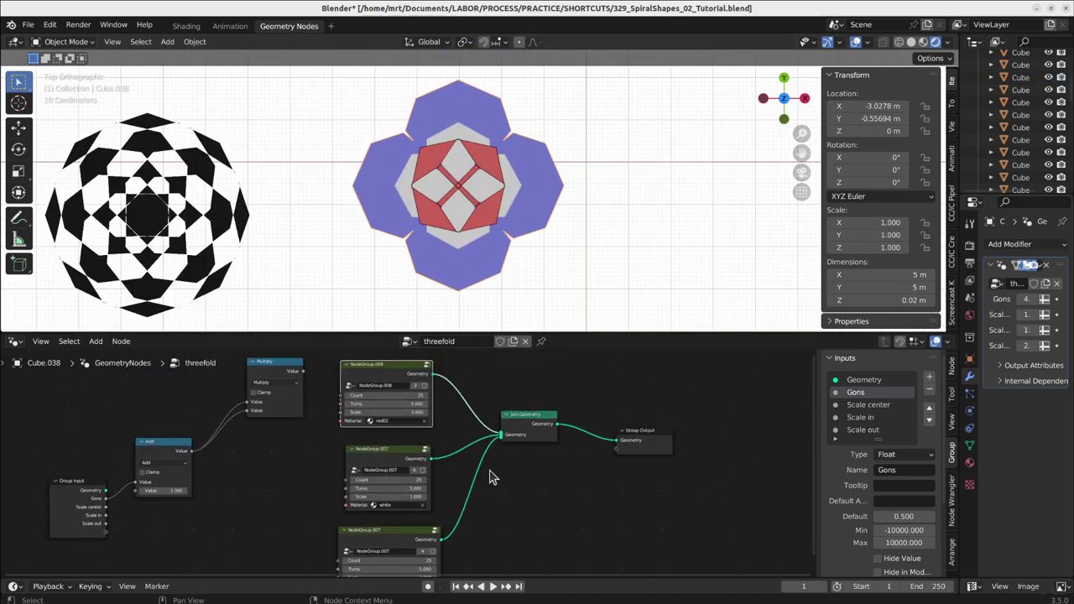
scroll(377, 408, "up", 2)
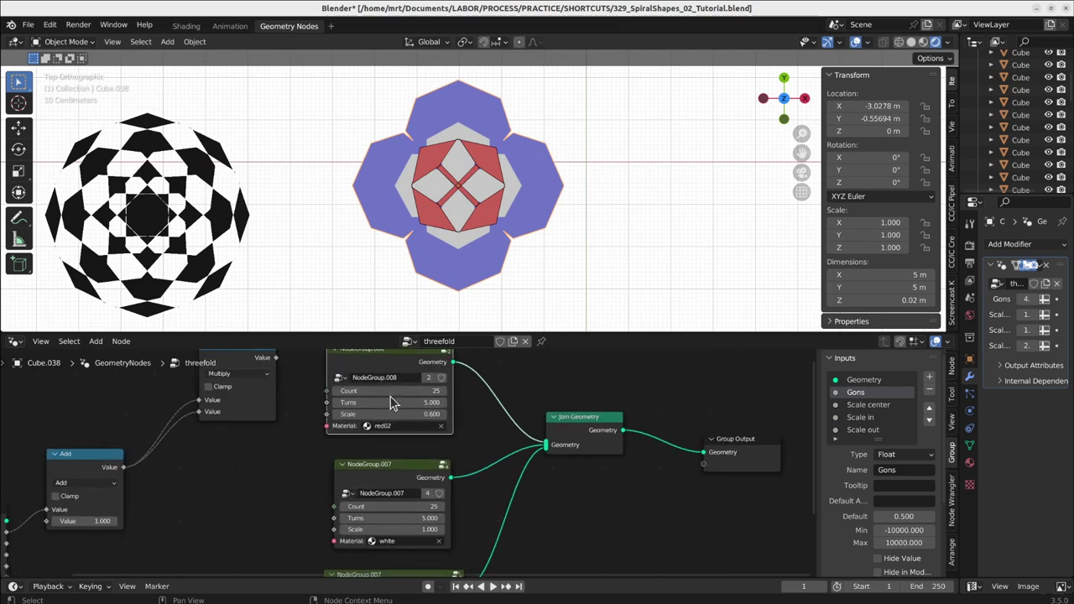
Set Turns to 7 on the NodeGroup.007 node that uses the white material.
mouse_move(389, 392)
left_mouse_down()
mouse_move(356, 392)
mouse_move(389, 392)
left_mouse_up()
mouse_move(394, 404)
left_mouse_down()
mouse_move(406, 405)
mouse_move(395, 404)
left_mouse_up()
mouse_move(409, 518)
left_mouse_down()
mouse_move(392, 518)
mouse_move(409, 518)
left_mouse_up()
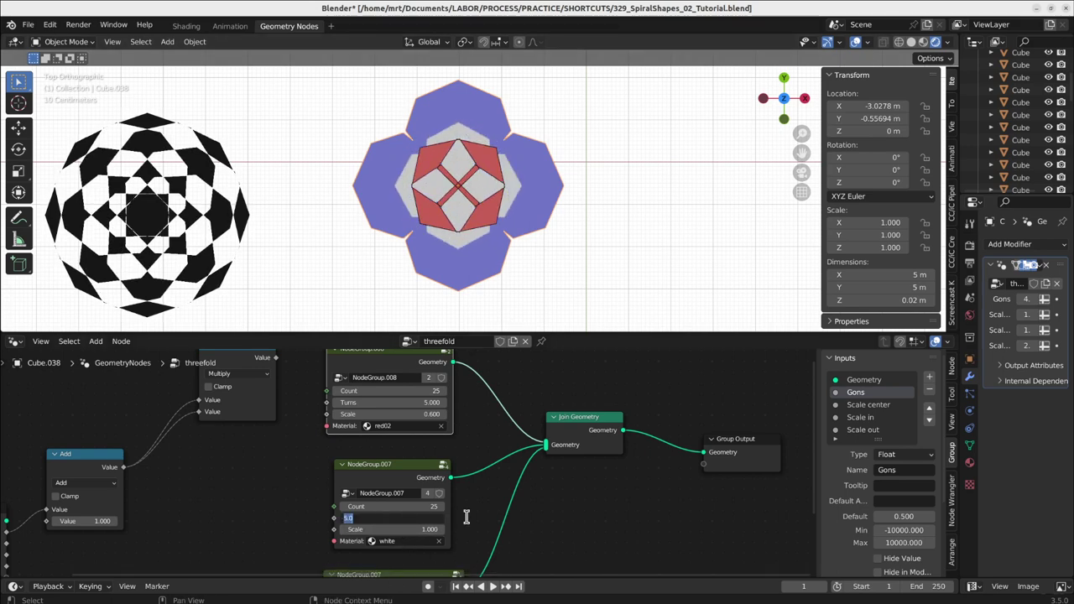
key("Return")
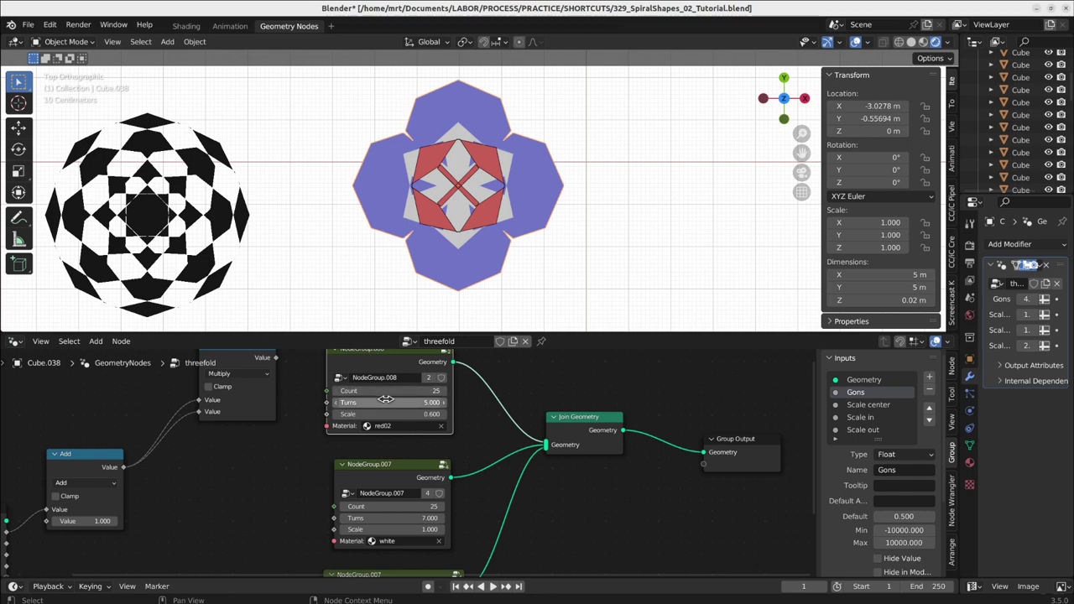
Set Scale to 1.1 on the NodeGroup.008 node that uses the red02 material.
left_click_drag(387, 414, 453, 422)
scroll(404, 510, "down", 1)
left_click_drag(392, 421, 349, 421)
scroll(391, 480, "down", 3)
scroll(394, 489, "down", 2)
middle_click_drag(393, 533, 393, 469)
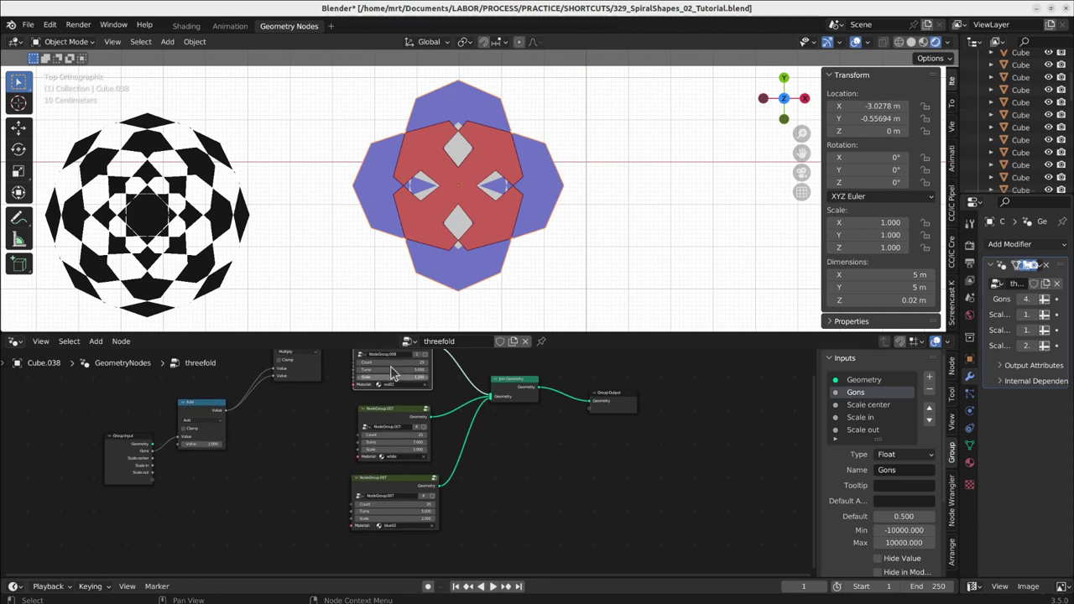
Inside NodeGroup.008, move Curve Circle closer to Curve to Mesh and inspect the black outline on the red shape.
middle_click_drag(388, 356, 383, 451)
key("Tab")
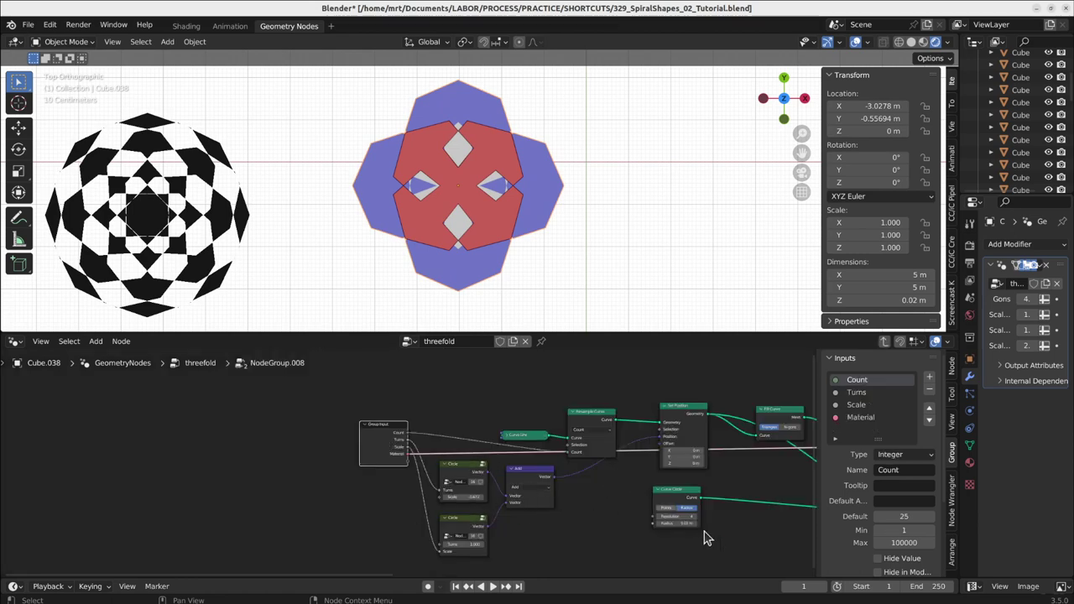
middle_click_drag(639, 500, 409, 480)
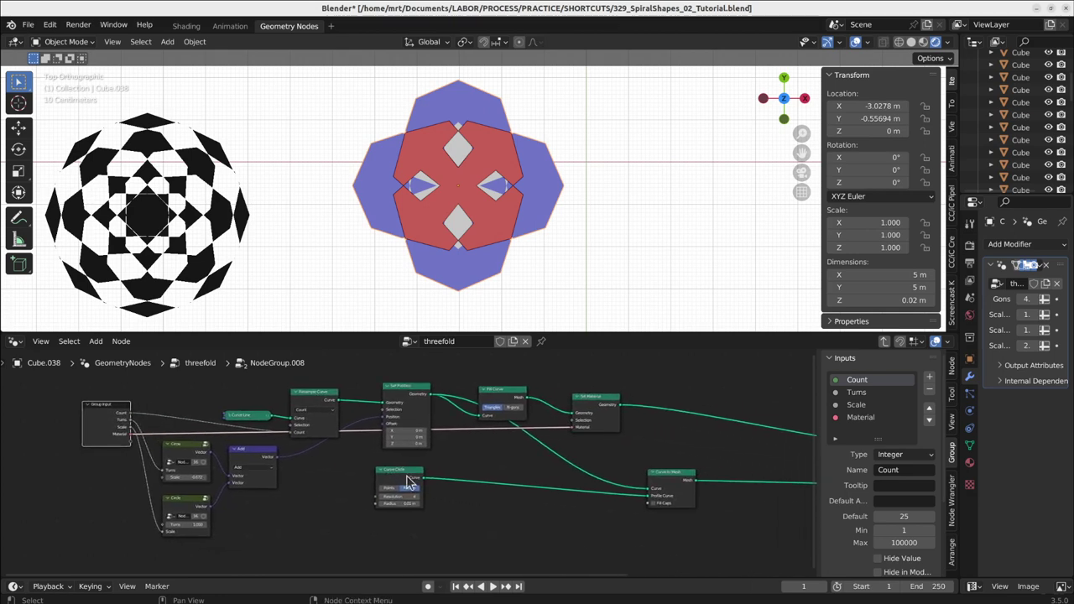
left_click_drag(394, 472, 492, 496)
scroll(551, 516, "up", 2)
middle_click_drag(552, 515, 395, 515)
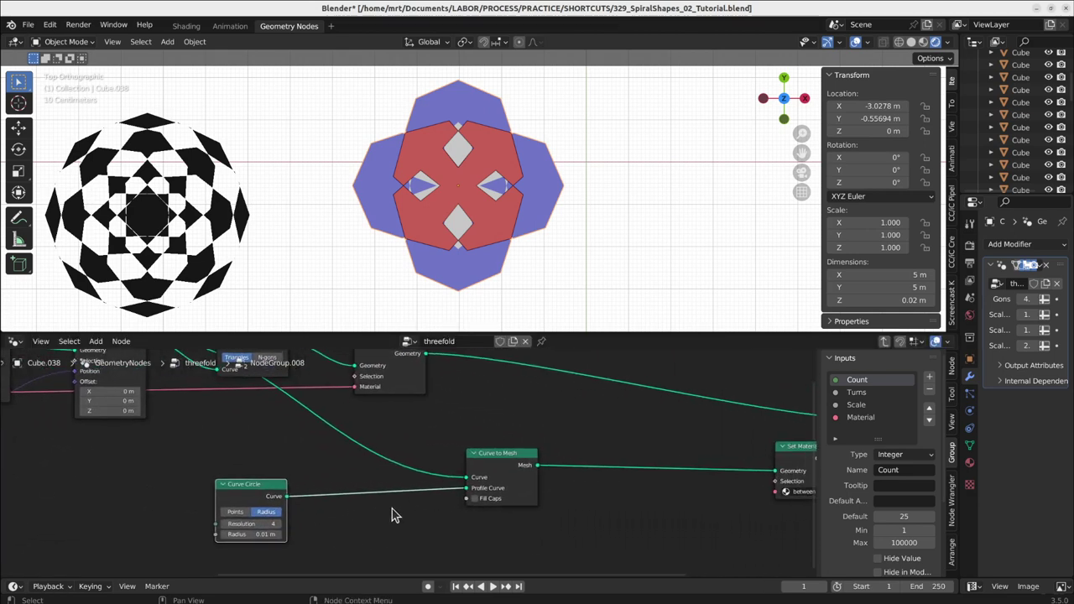
scroll(431, 129, "up", 5)
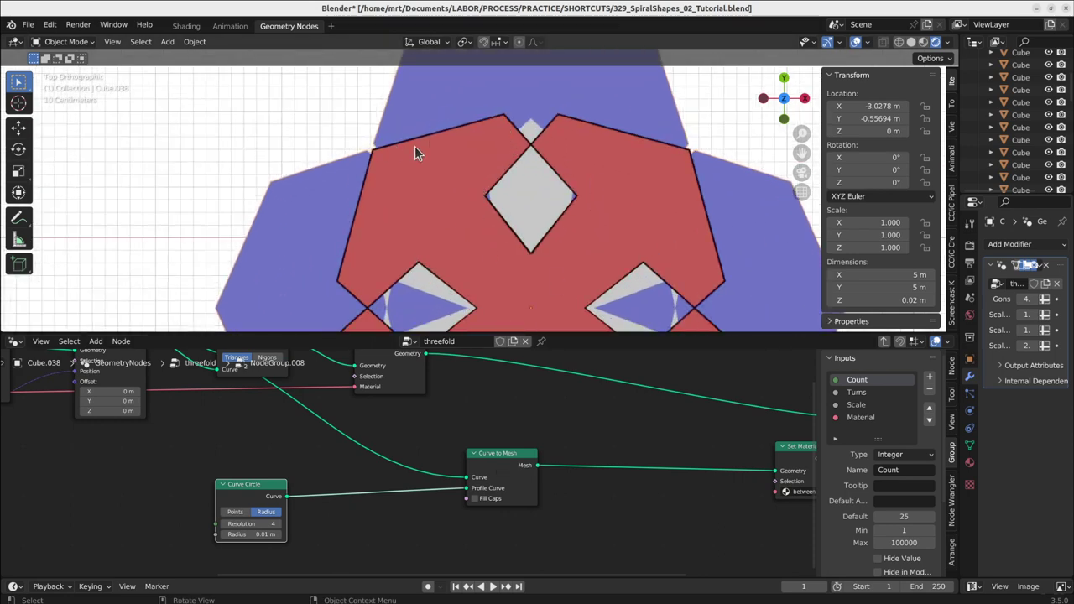
key("Tab")
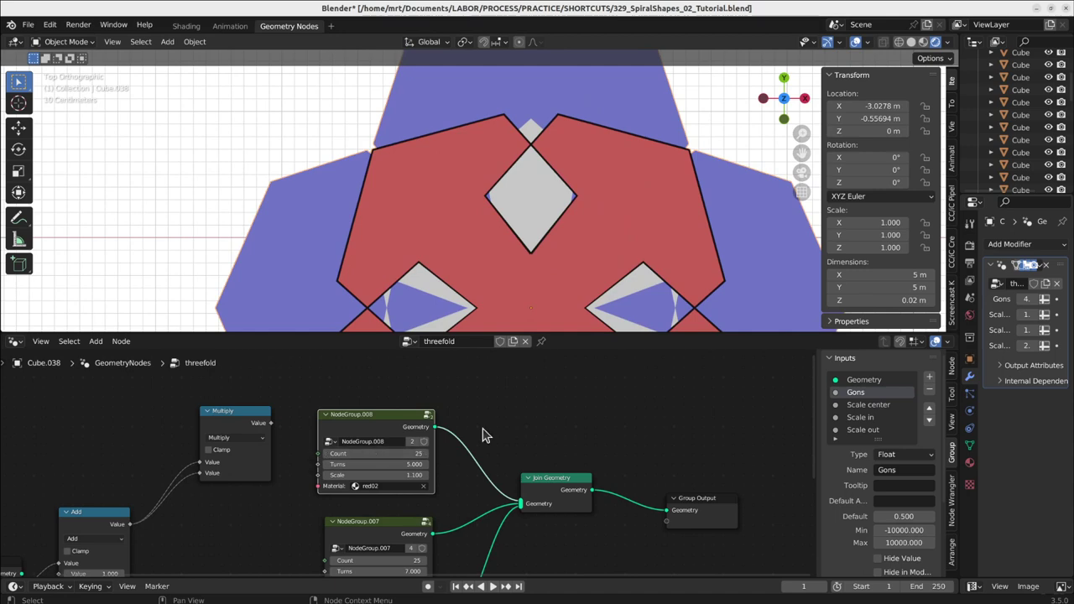
Set Turns to 6.7 on the NodeGroup.007 node that uses the blue02 material and inspect the blue petals.
scroll(487, 434, "down", 2)
scroll(510, 214, "down", 6)
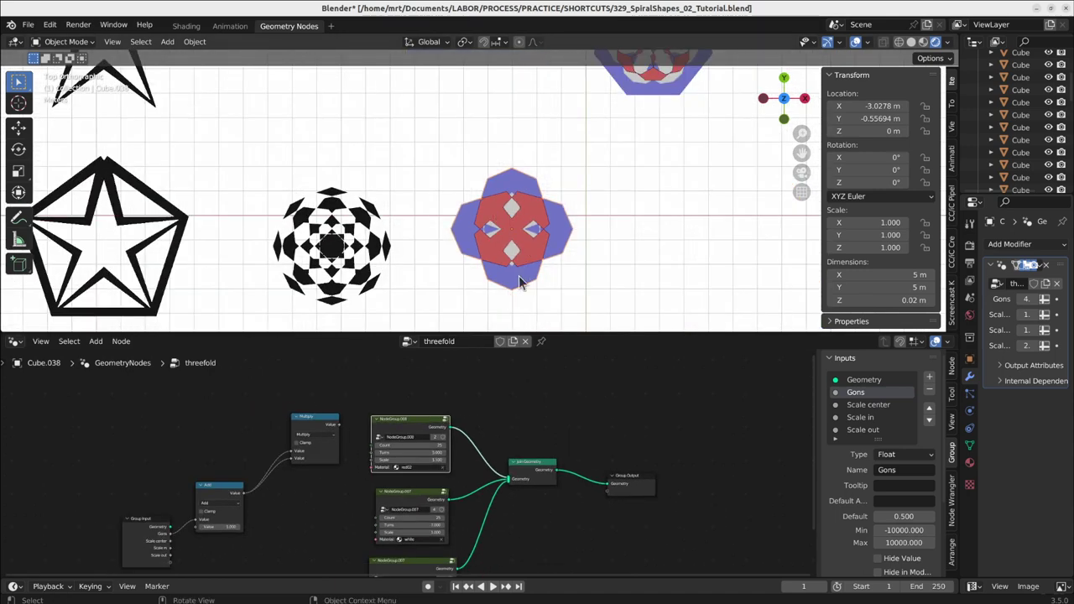
middle_click_drag(460, 503, 458, 423)
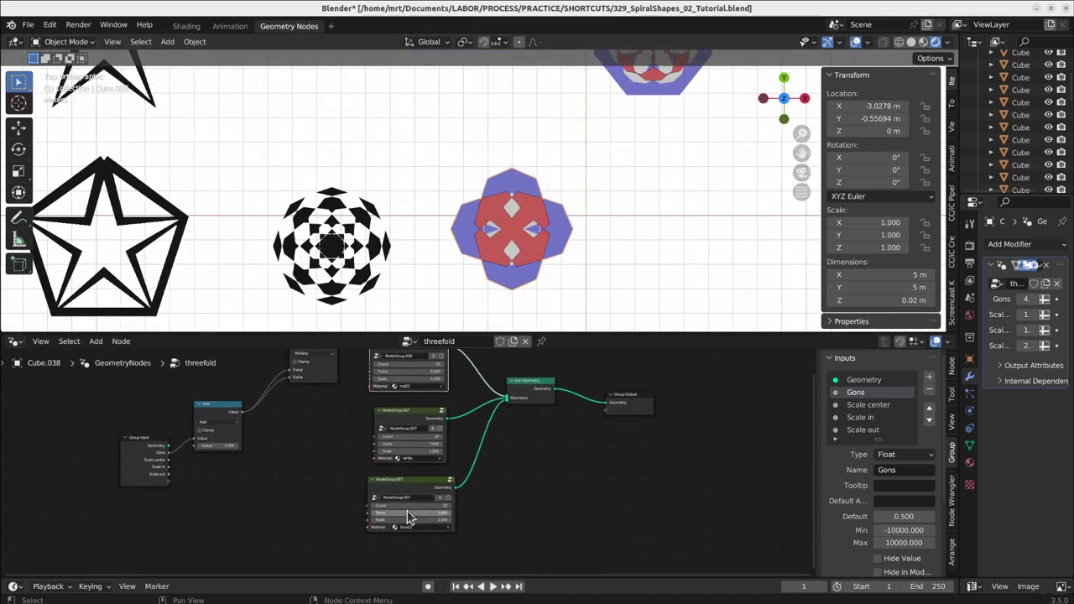
left_click_drag(409, 516, 437, 512)
scroll(407, 513, "up", 2)
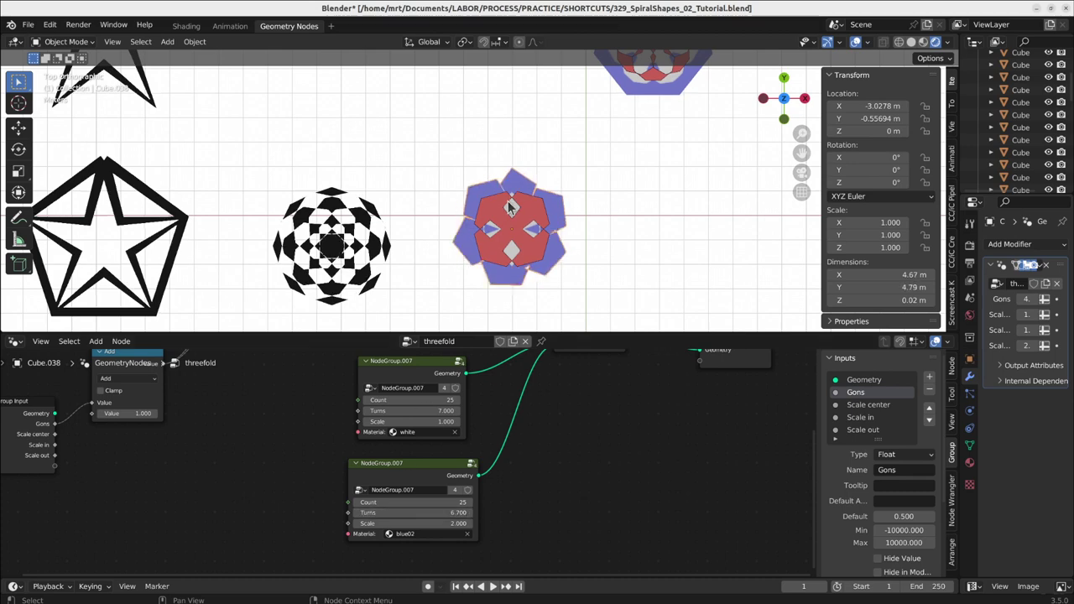
scroll(500, 147, "up", 5)
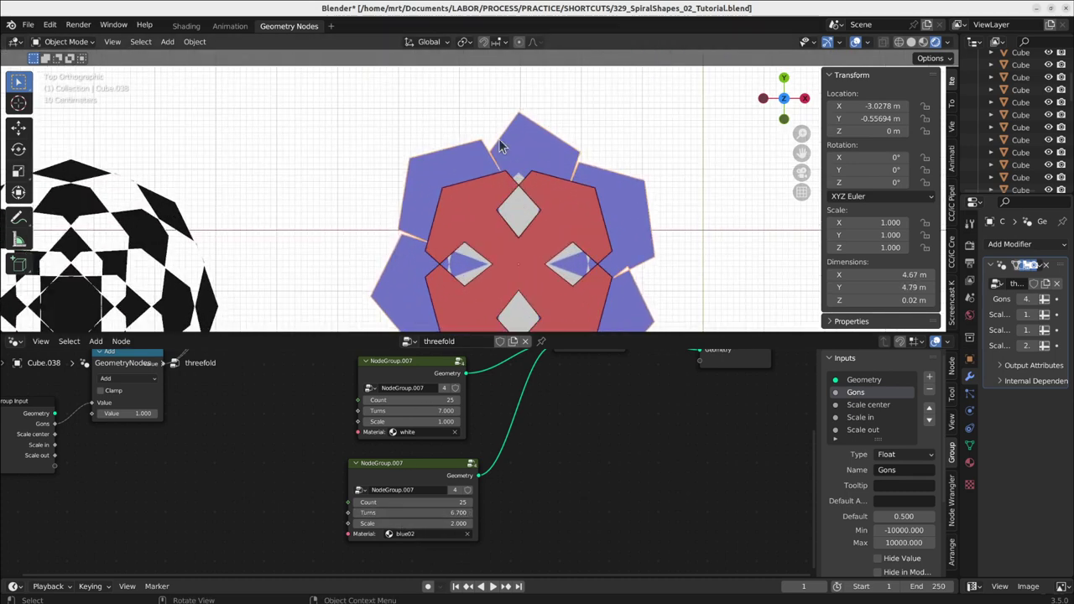
Set Turns to 8 on the blue02 NodeGroup.007 node.
left_click(404, 514)
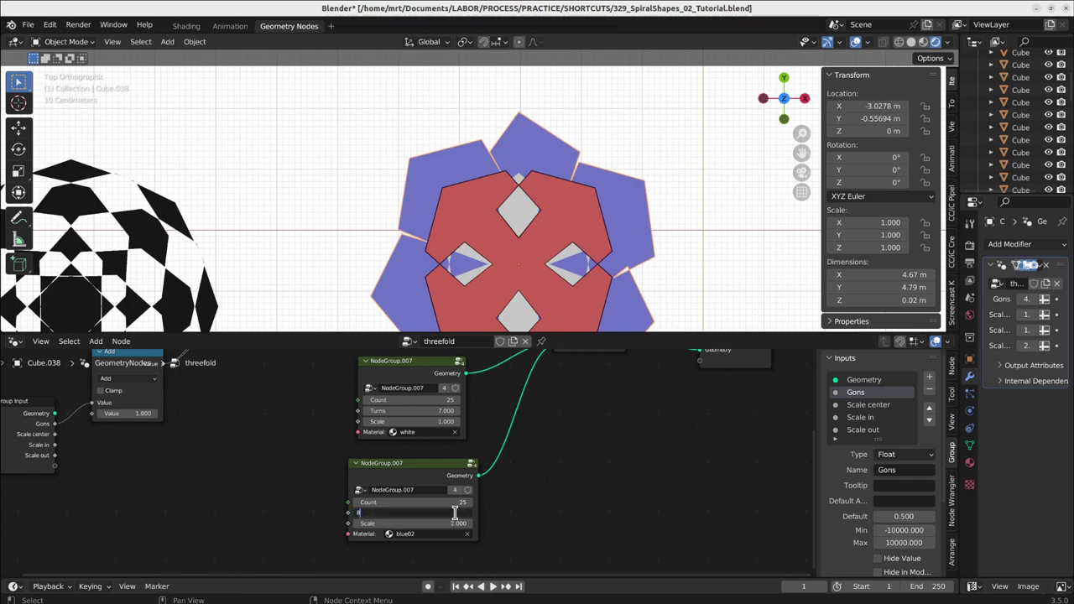
key("Return")
scroll(556, 188, "down", 4)
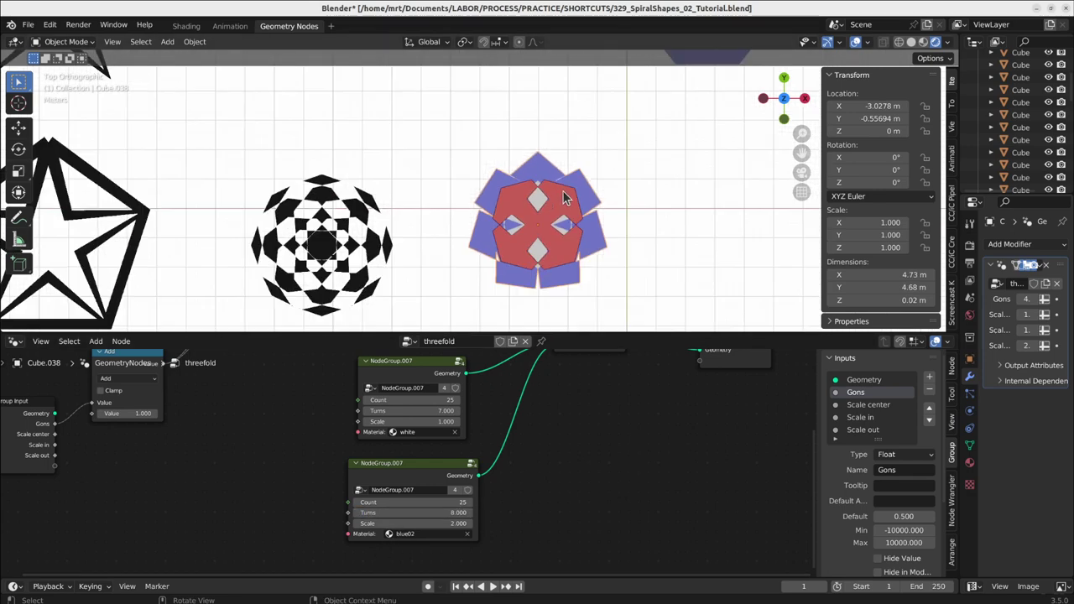
scroll(558, 235, "down", 2)
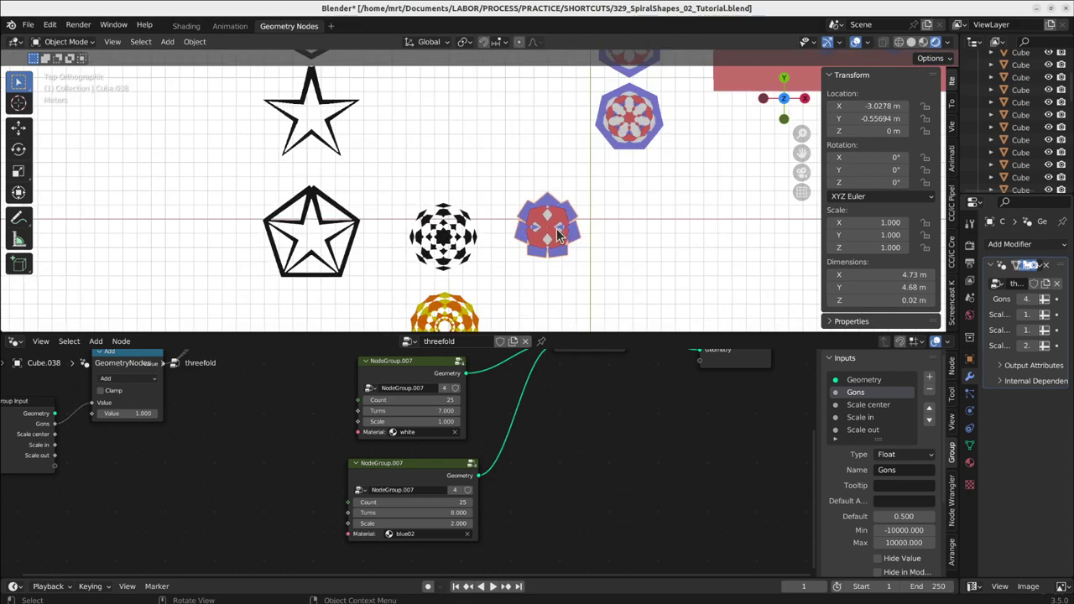
Examine the column of rosettes framed by blue polygons, from the heptagon up to the pentagon.
middle_click_drag(626, 194, 491, 259, "shift")
scroll(491, 237, "up", 4)
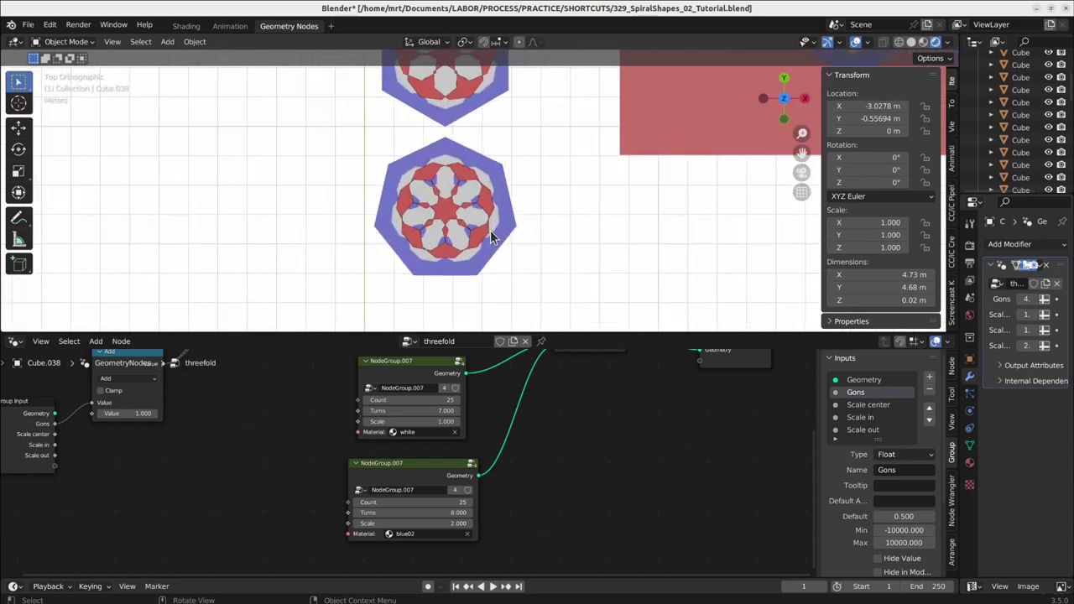
scroll(499, 180, "down", 5)
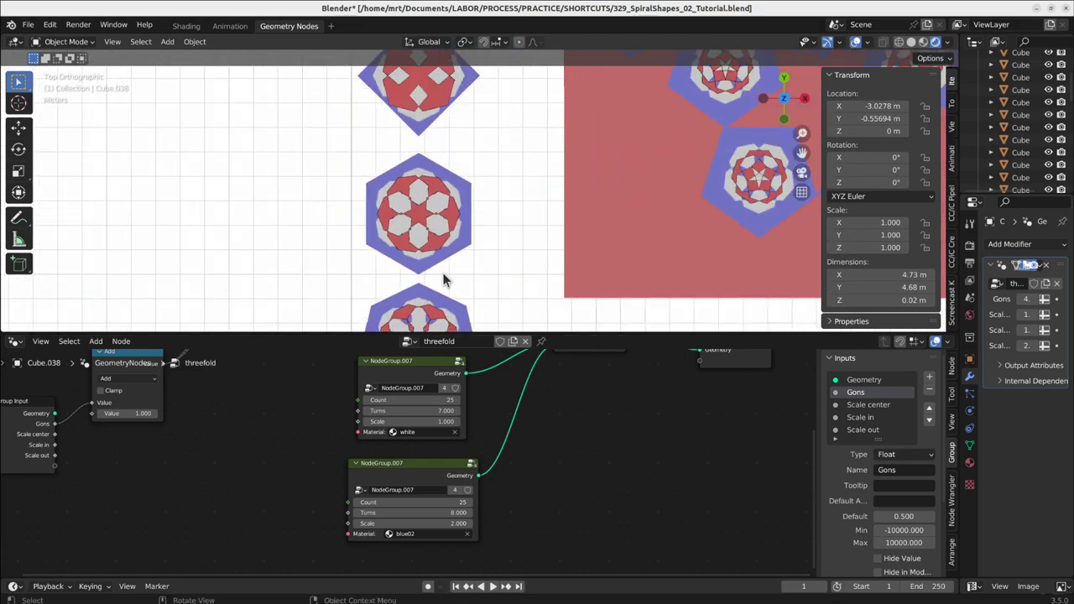
middle_click_drag(429, 172, 422, 268, "shift")
middle_click_drag(412, 149, 411, 196, "shift")
scroll(413, 197, "up", 5)
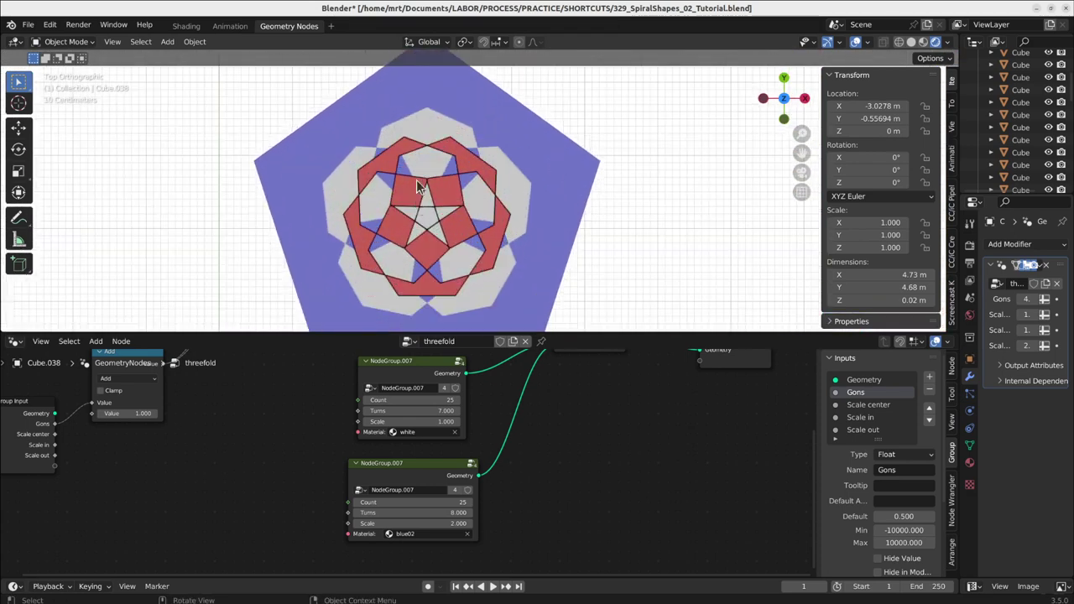
Examine the pentagon-framed rosette in the column and the arrangement of pentagon rosettes on the red panel.
left_click(448, 264)
scroll(500, 159, "up", 3)
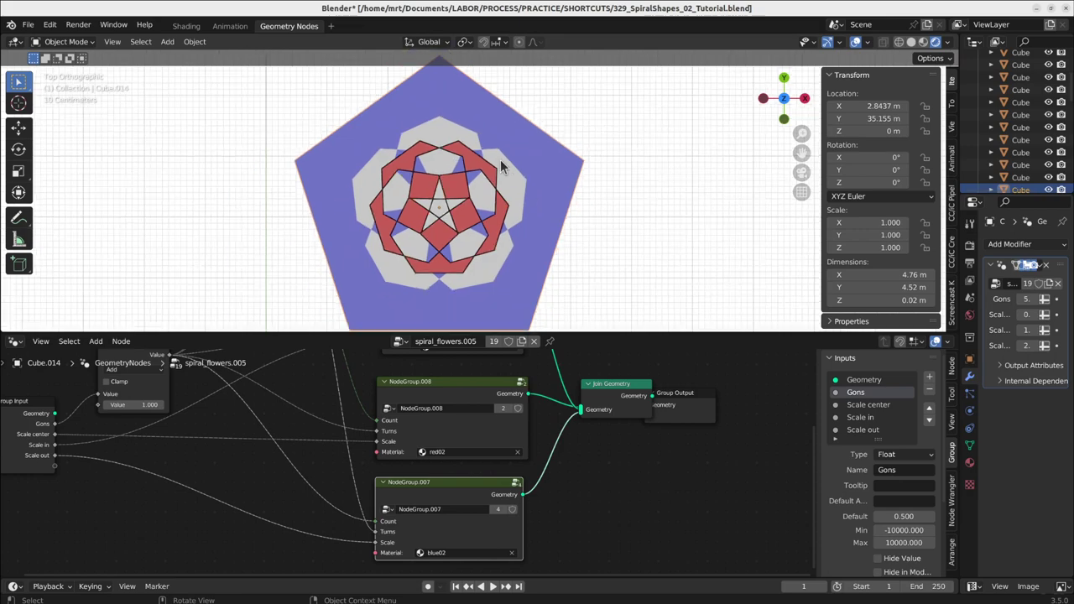
scroll(514, 191, "down", 2)
middle_click_drag(601, 261, 398, 207, "shift")
scroll(398, 207, "down", 5)
middle_click_drag(541, 274, 329, 150, "shift")
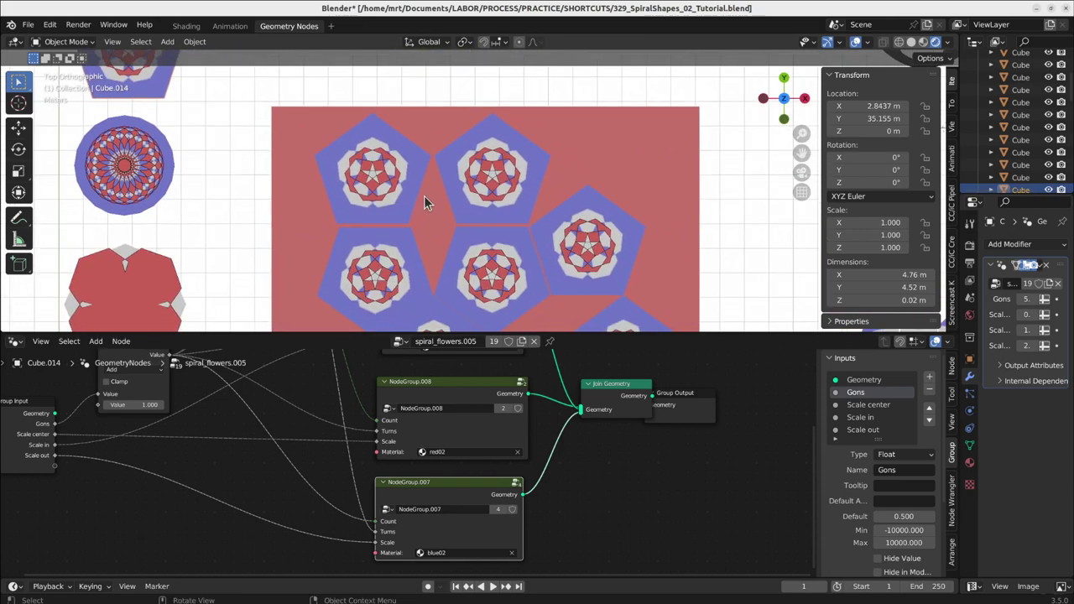
scroll(437, 196, "down", 3)
middle_click_drag(462, 235, 428, 174, "shift")
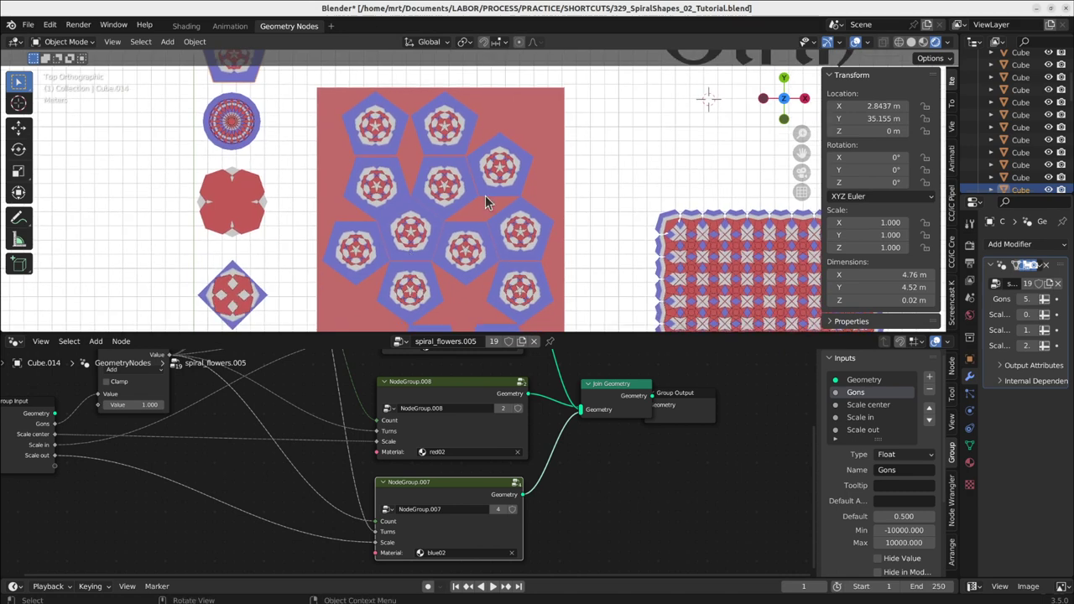
Select individual pentagons on the red panel and compare their Z rotation values.
left_click(369, 115)
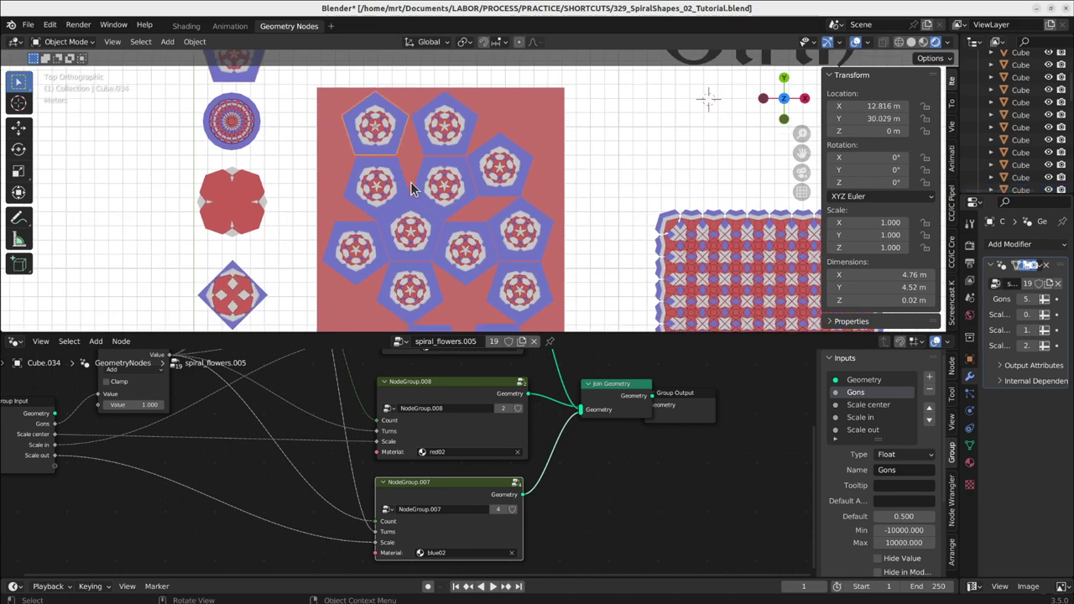
middle_click_drag(455, 232, 440, 193, "shift")
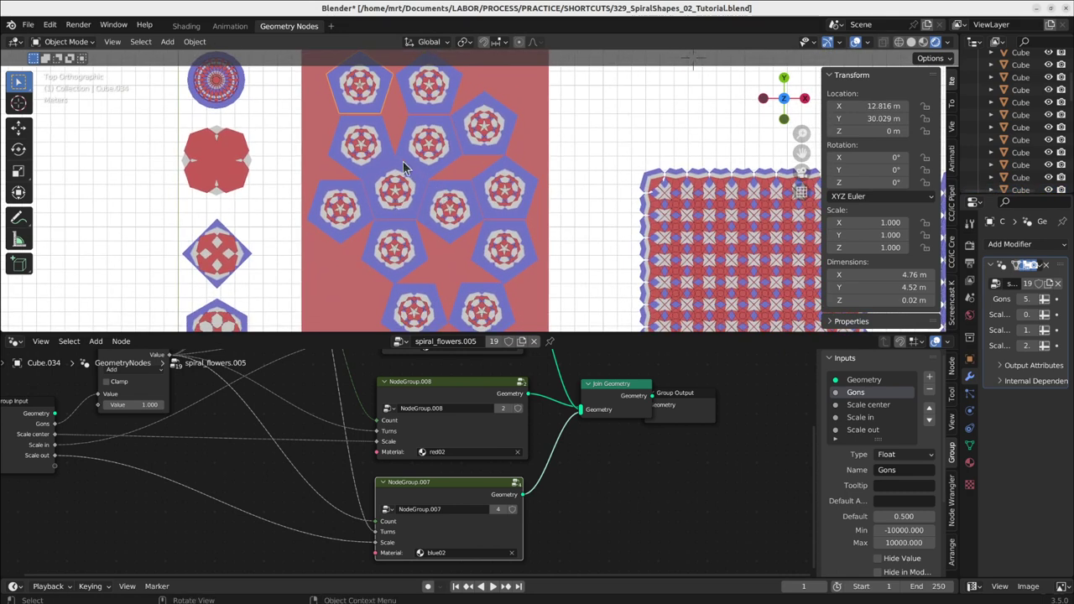
left_click(398, 188)
left_click(373, 160)
left_click(391, 202)
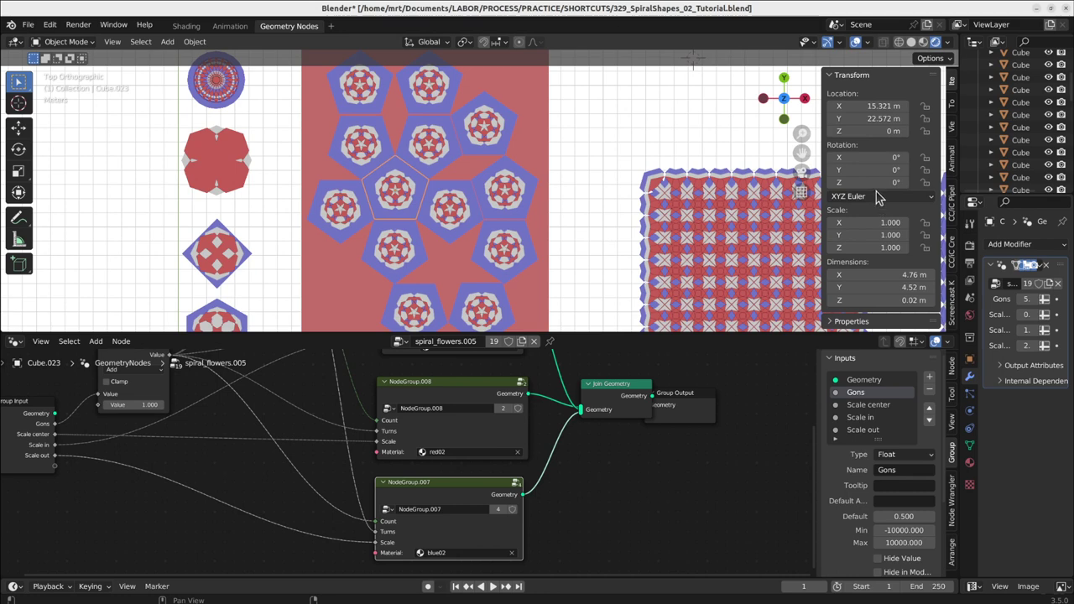
left_click(355, 151)
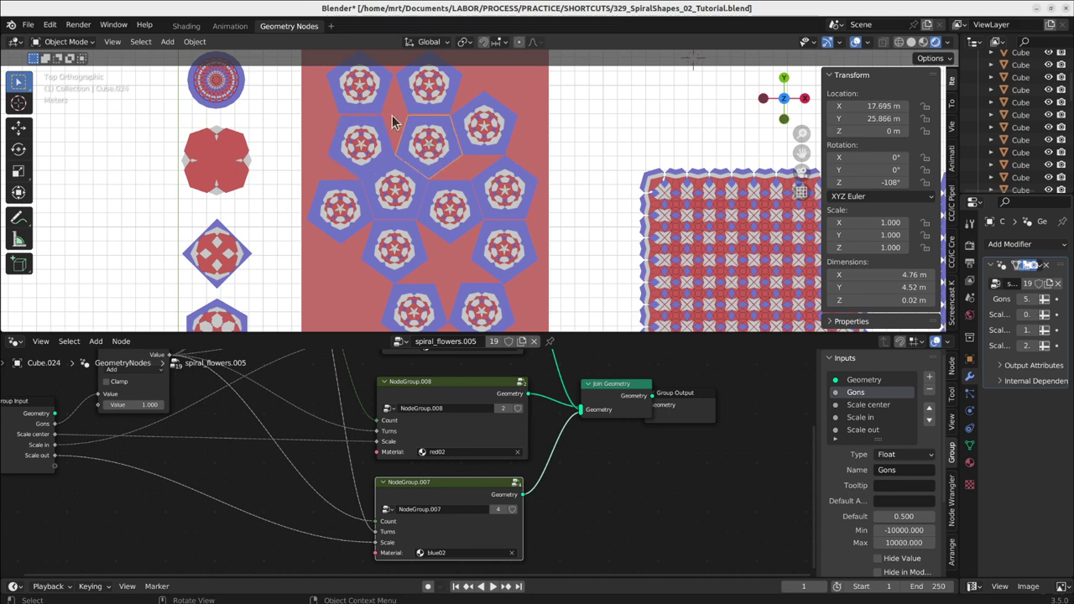
left_click(369, 99)
left_click(405, 317)
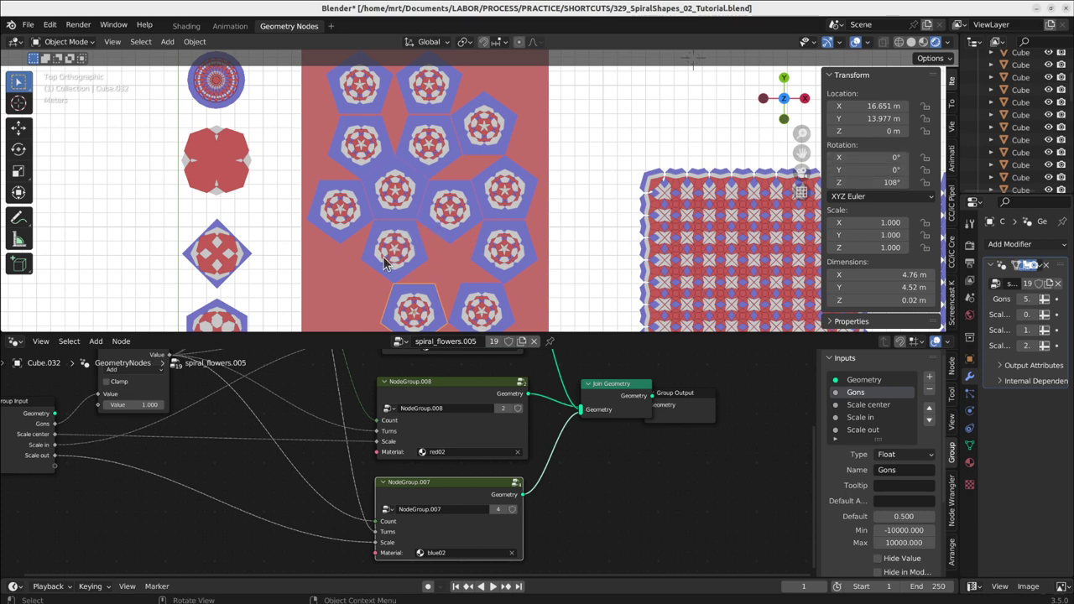
Examine how the central pentagon meets its neighbours by selecting the second-row pentagon, the central one and the one below it.
scroll(415, 252, "up", 2)
scroll(426, 271, "down", 3)
scroll(423, 258, "up", 1)
scroll(403, 219, "down", 1)
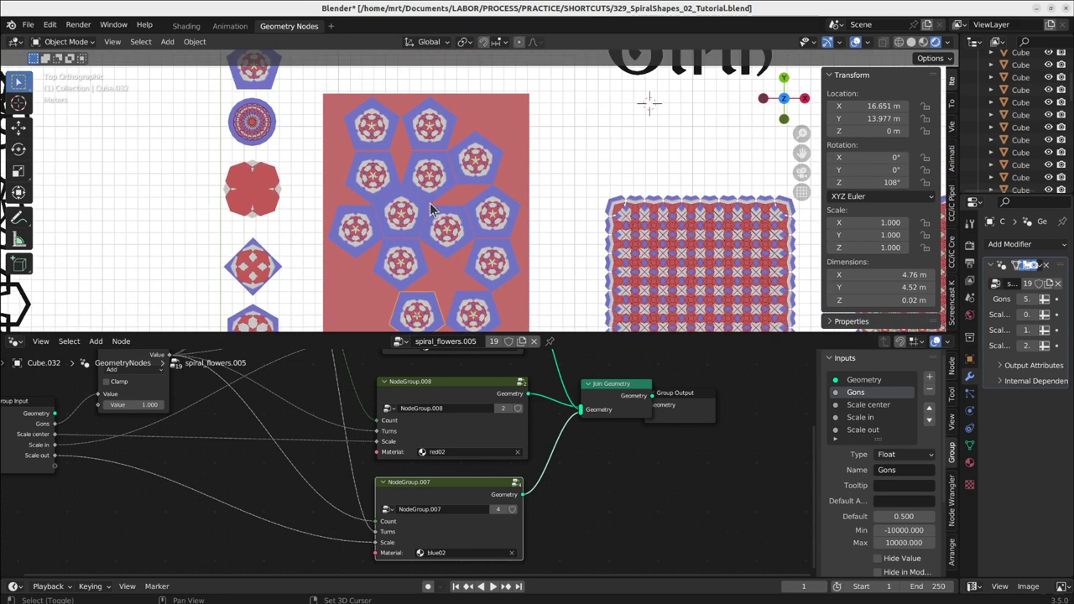
left_click(371, 172)
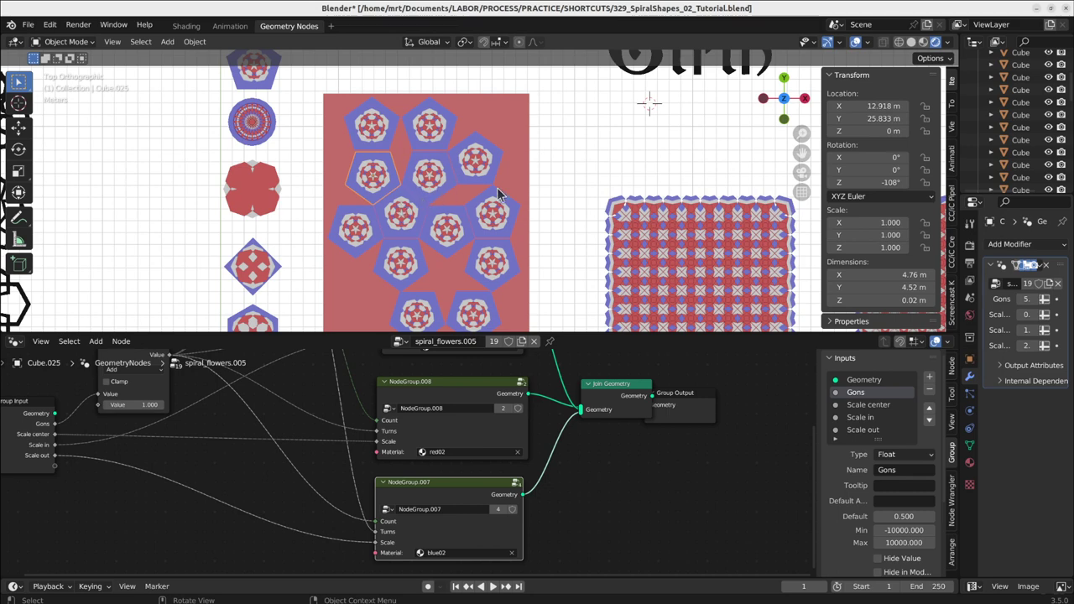
middle_click_drag(507, 163, 506, 215, "shift")
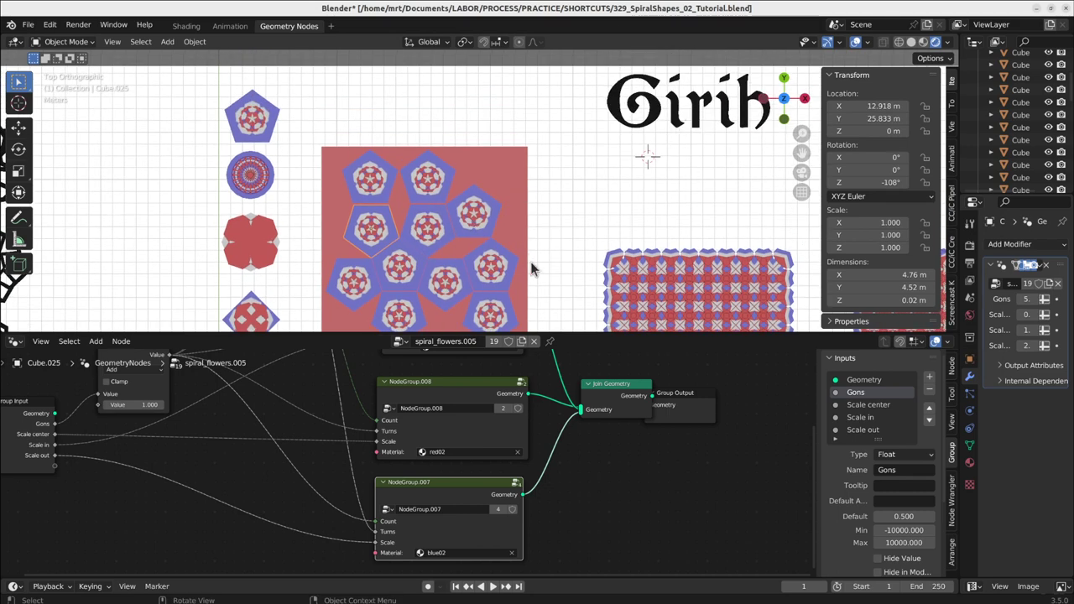
left_click(413, 269)
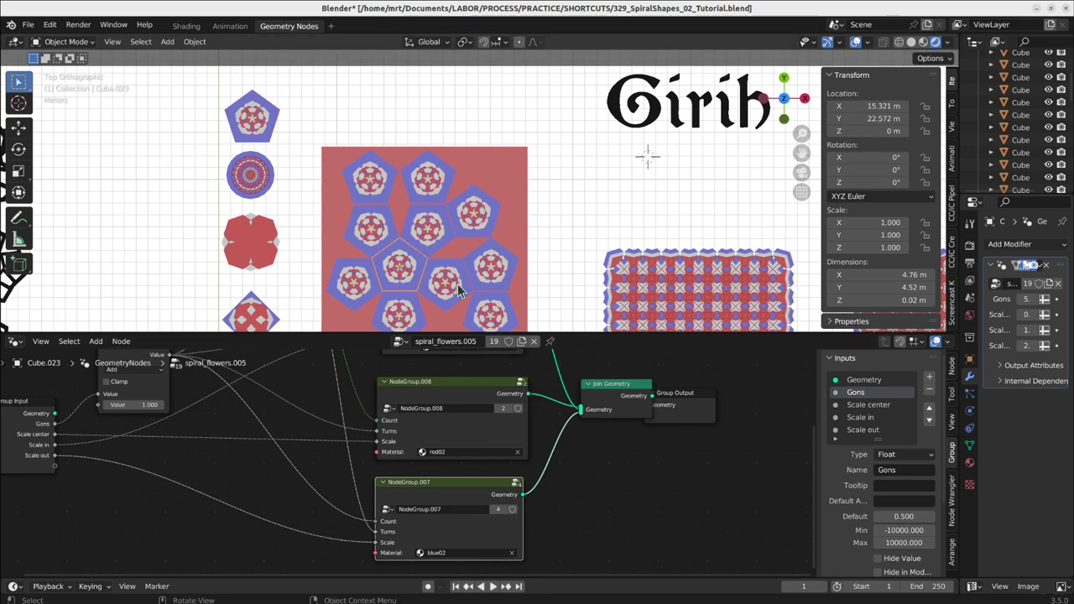
middle_click_drag(459, 292, 437, 210, "shift")
left_click(394, 237)
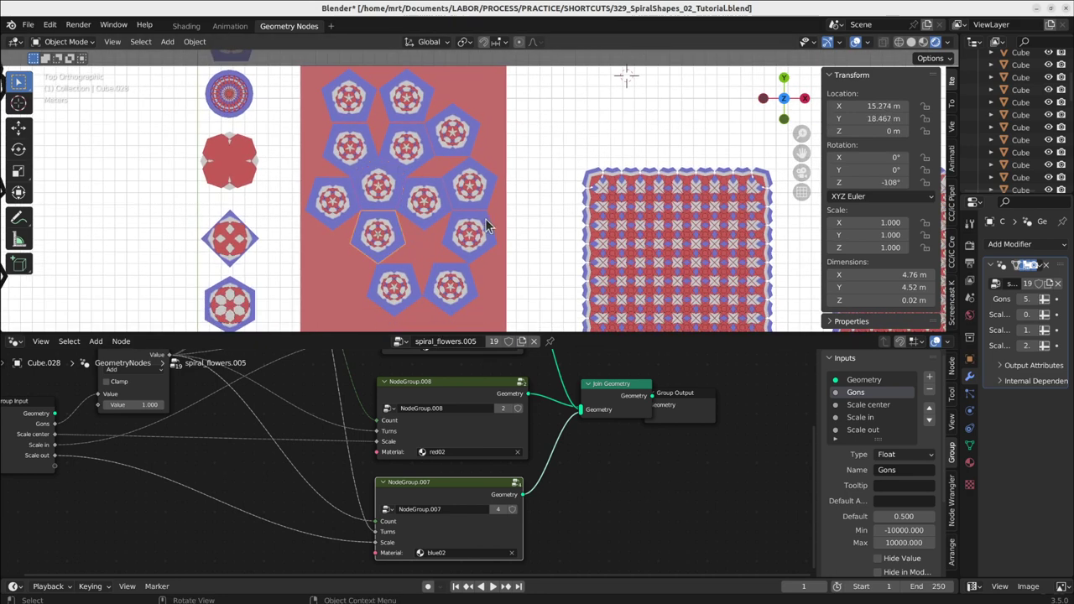
Inspect the pentagons in the lower half of the red panel and the gaps between them, selecting them one by one.
left_click(397, 292)
left_click(397, 241)
left_click(432, 203)
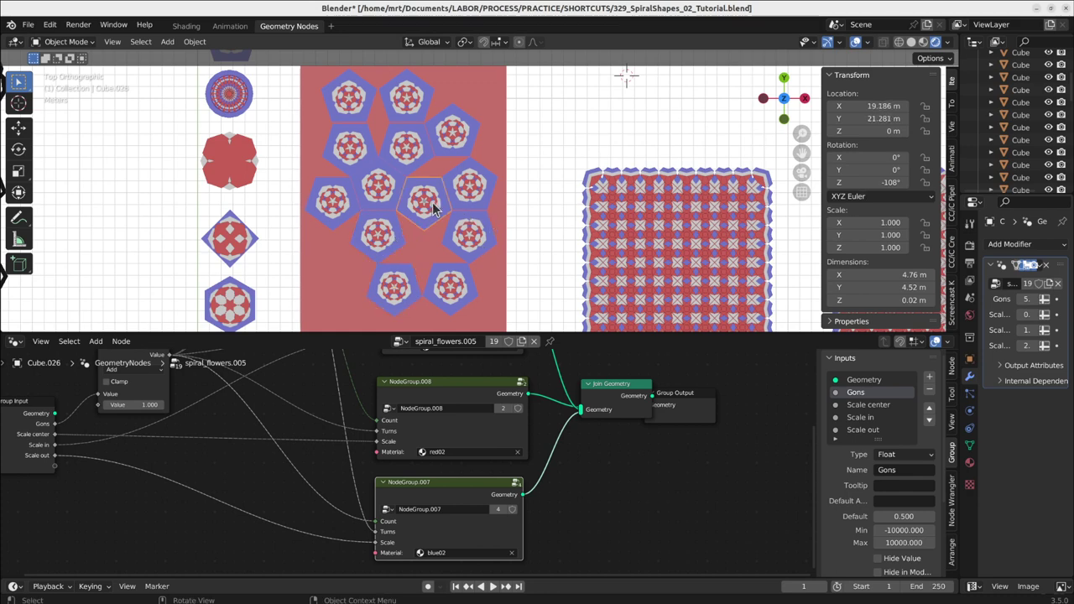
left_click(376, 236)
left_click(417, 200)
left_click(485, 254)
left_click(461, 284)
left_click(391, 292)
left_click(439, 234)
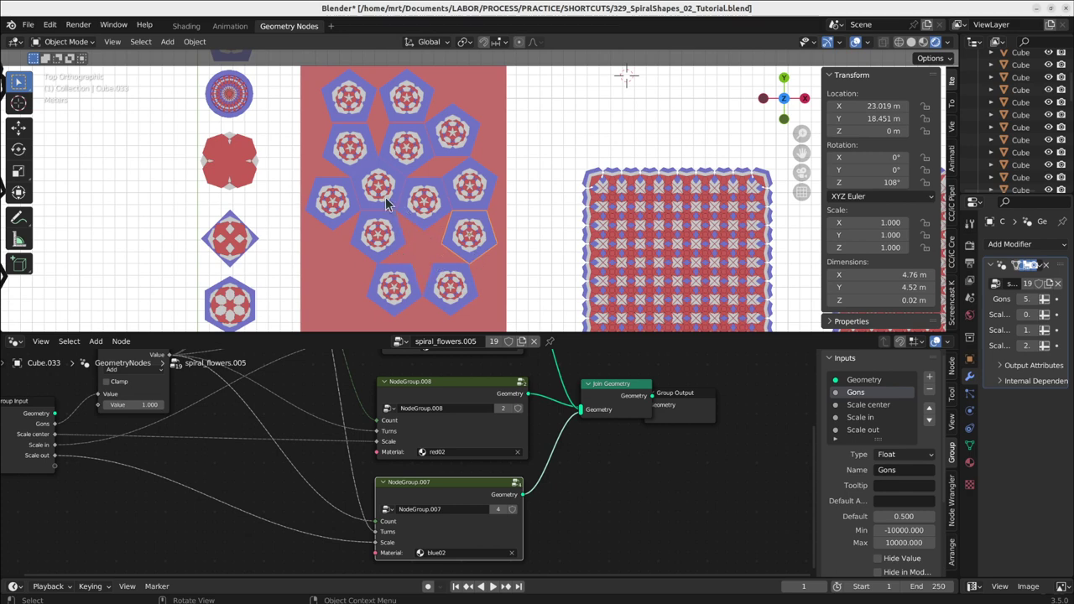
scroll(416, 238, "down", 2)
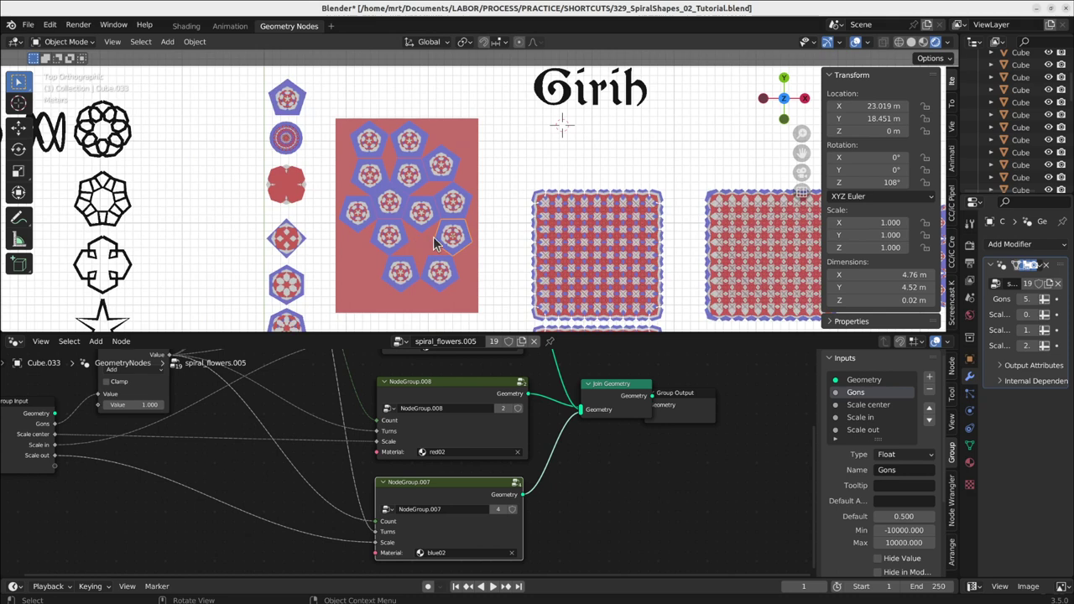
scroll(432, 225, "up", 5)
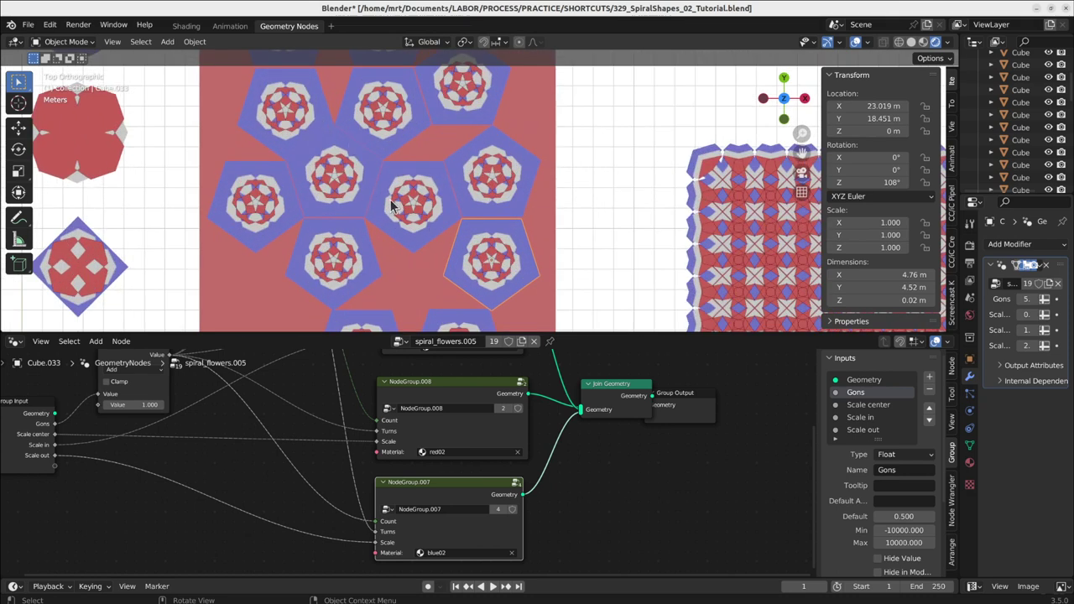
scroll(428, 256, "down", 2)
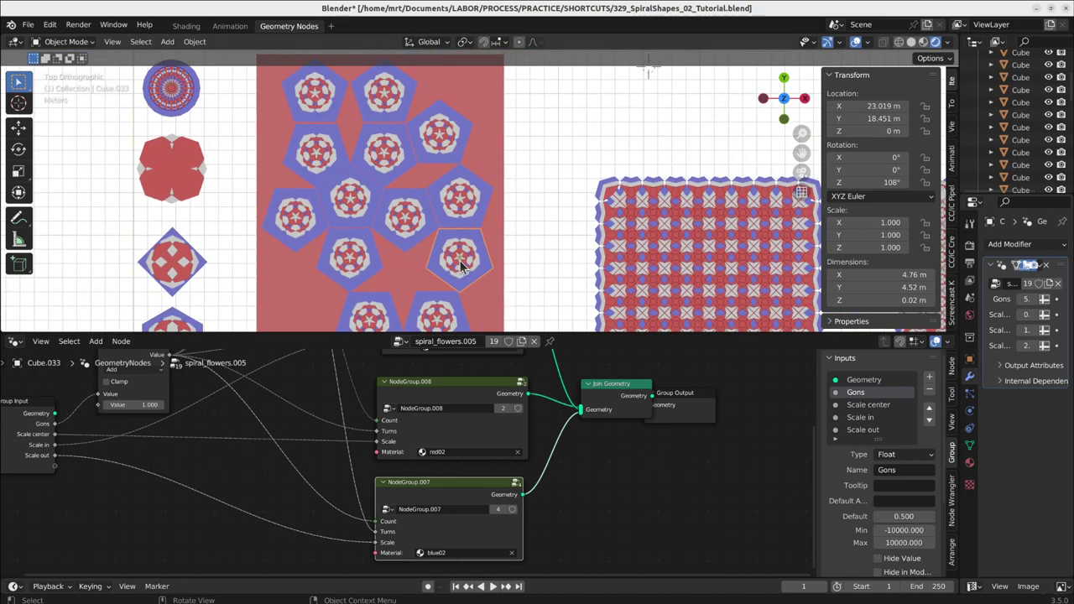
scroll(420, 235, "up", 2)
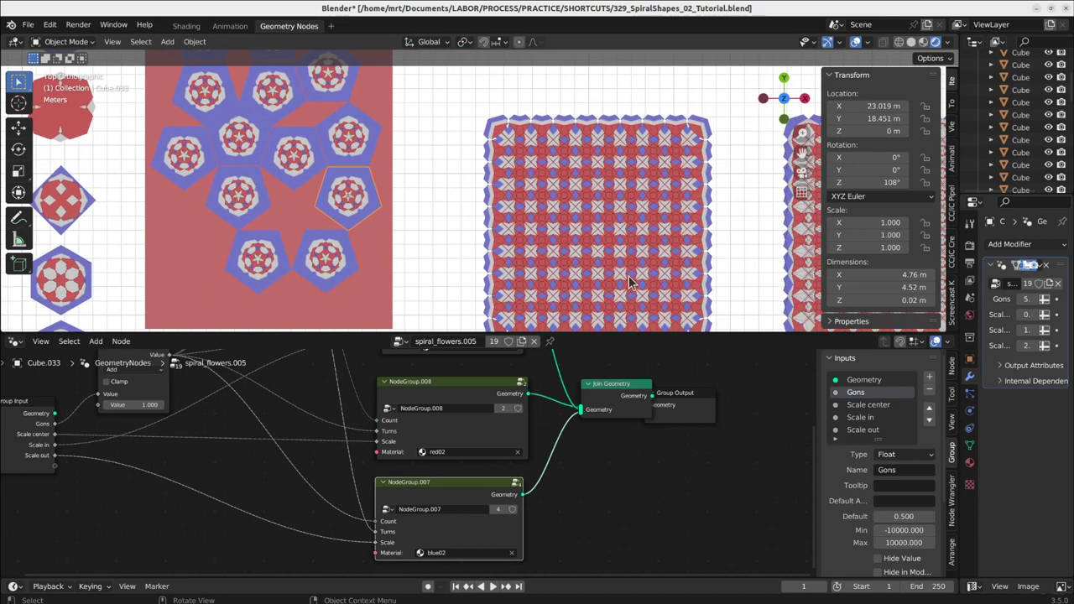
Examine the square tile grids below the Girih title and the separate pattern with large blue rosettes.
scroll(630, 277, "up", 3)
scroll(534, 191, "down", 2)
middle_click_drag(554, 211, 406, 218, "shift")
scroll(436, 204, "down", 2)
scroll(484, 248, "down", 2)
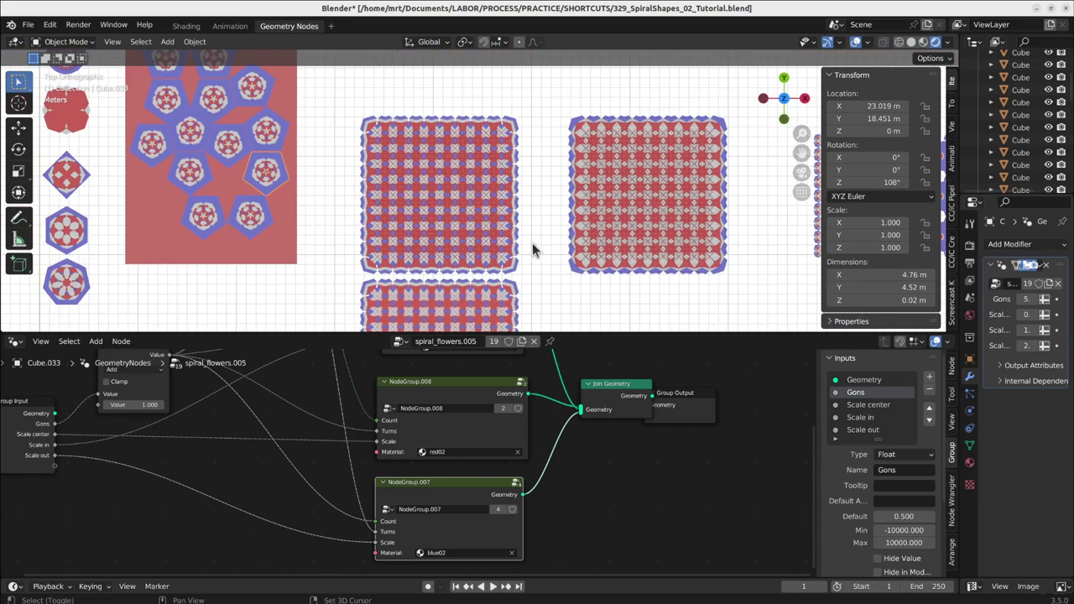
middle_click_drag(521, 243, 329, 171, "shift")
scroll(682, 140, "up", 5)
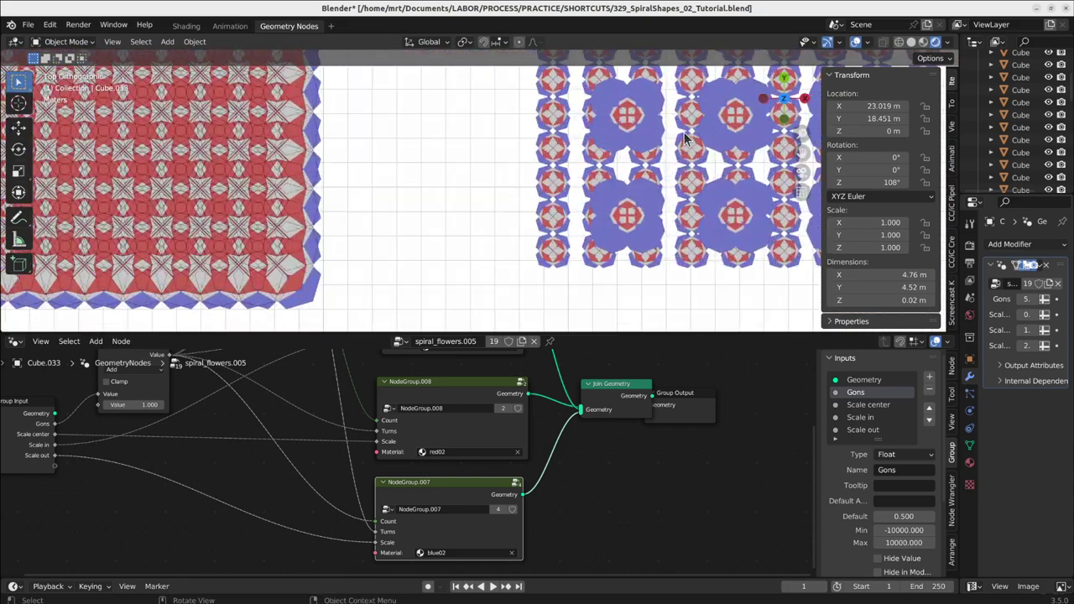
scroll(594, 167, "down", 3)
middle_click_drag(374, 244, 783, 194, "shift")
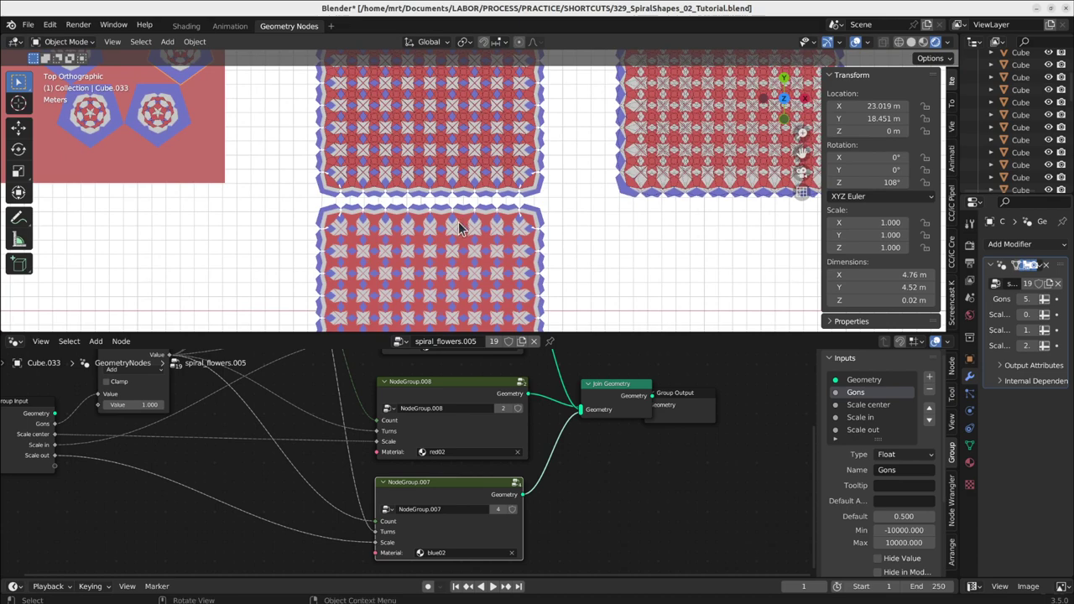
scroll(448, 244, "down", 4)
middle_click_drag(467, 171, 550, 186, "shift")
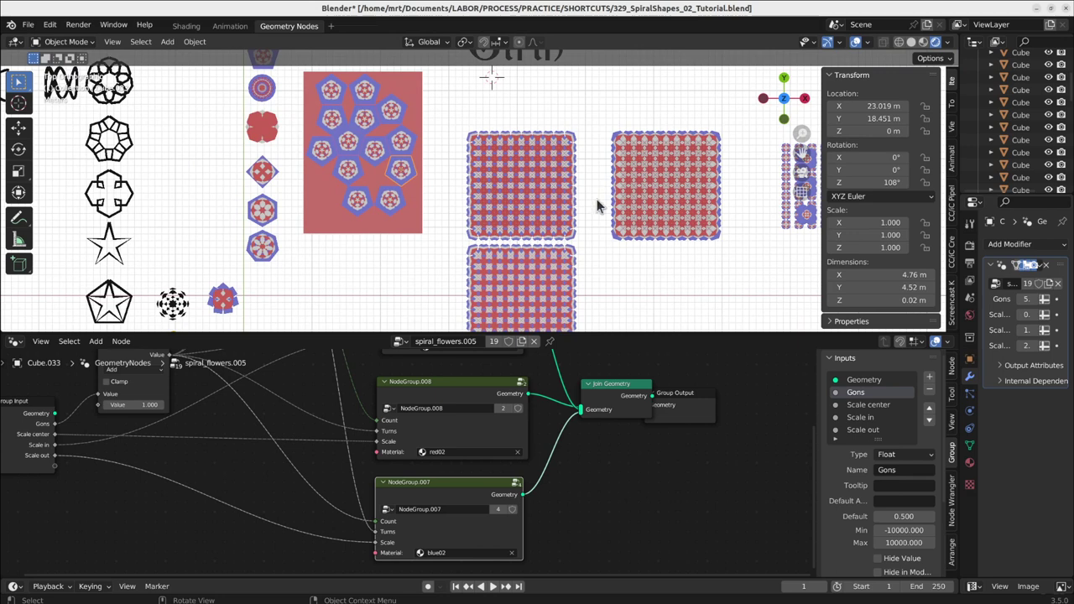
scroll(597, 202, "down", 2)
middle_click_drag(512, 182, 453, 172, "shift")
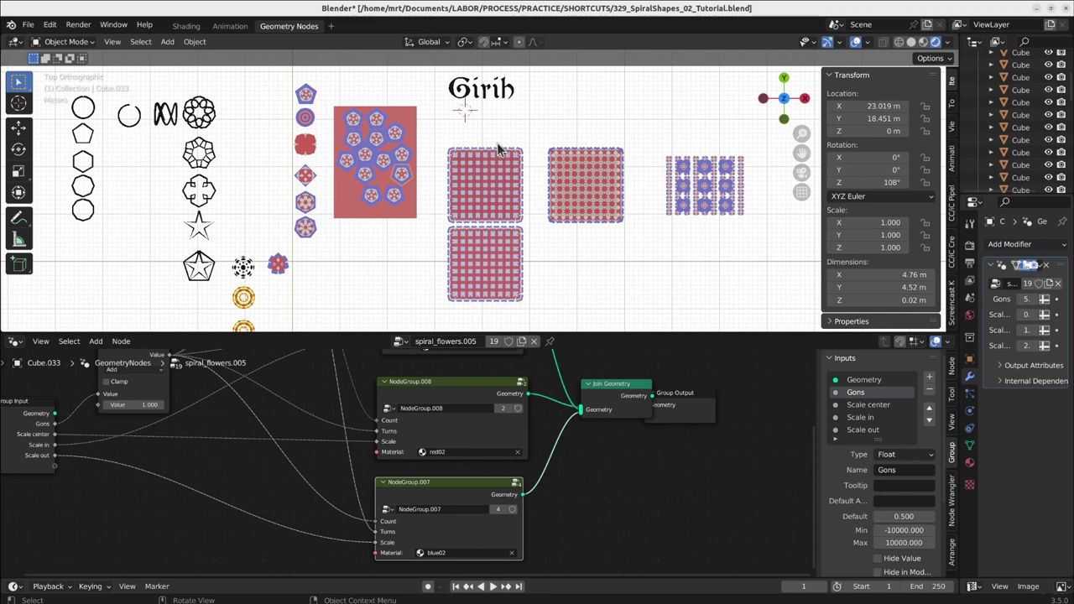
Review the pentagon arrangement and Girih tile grids in a maximized 3D viewport, then restore the split layout.
scroll(561, 180, "up", 3)
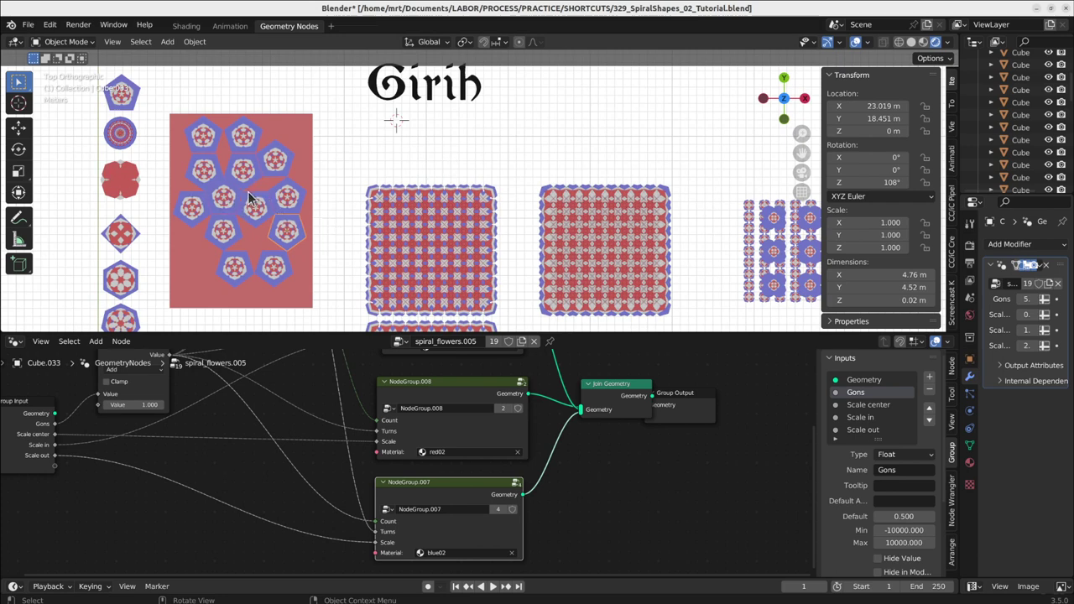
scroll(262, 220, "up", 4)
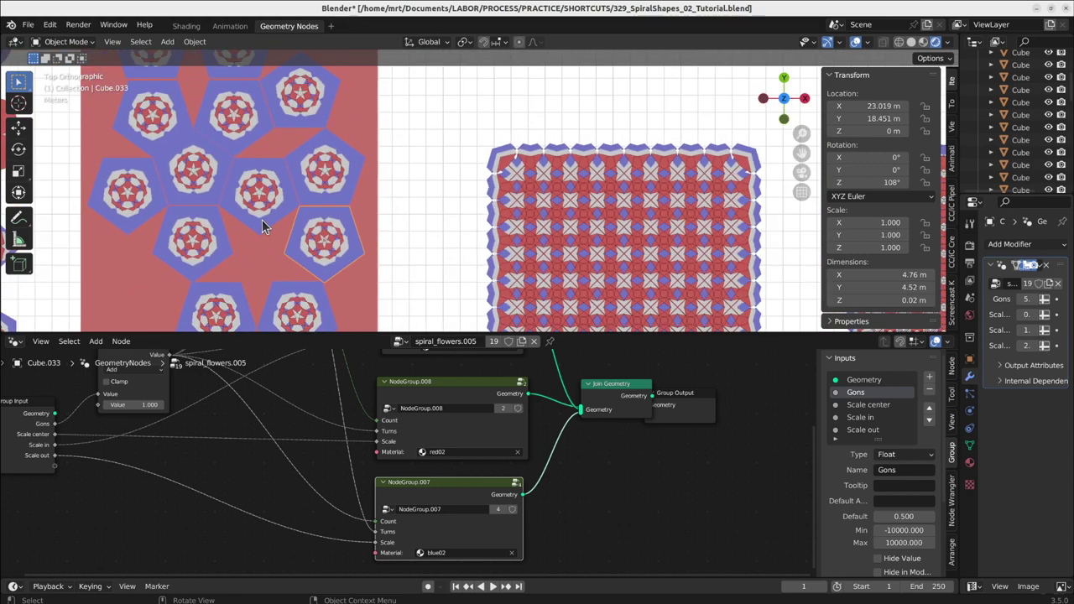
key("ctrl+space")
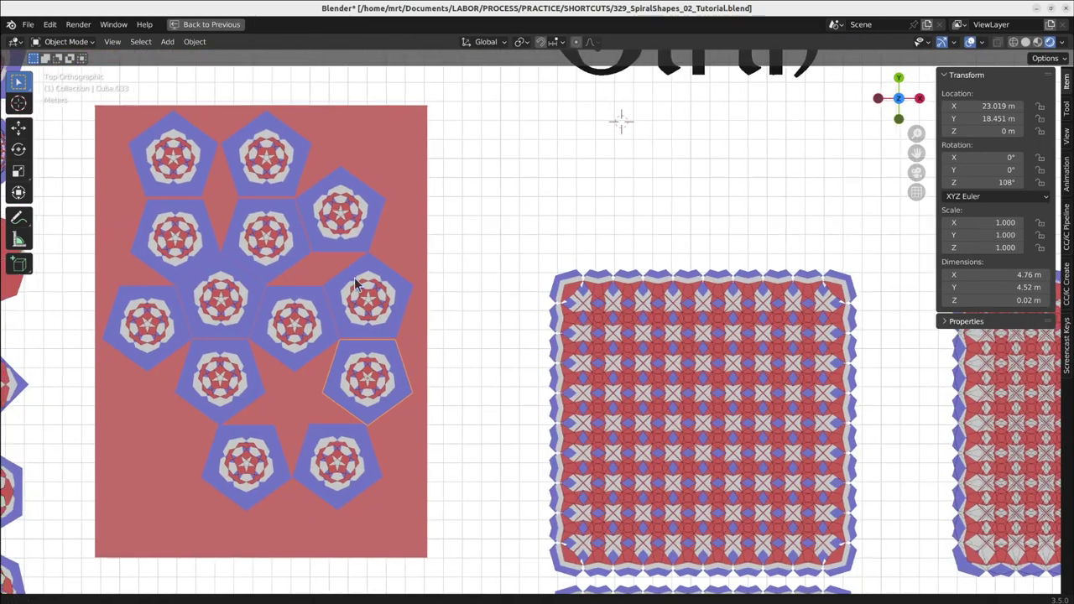
middle_click_drag(360, 288, 533, 273, "shift")
middle_click_drag(652, 355, 344, 367, "shift")
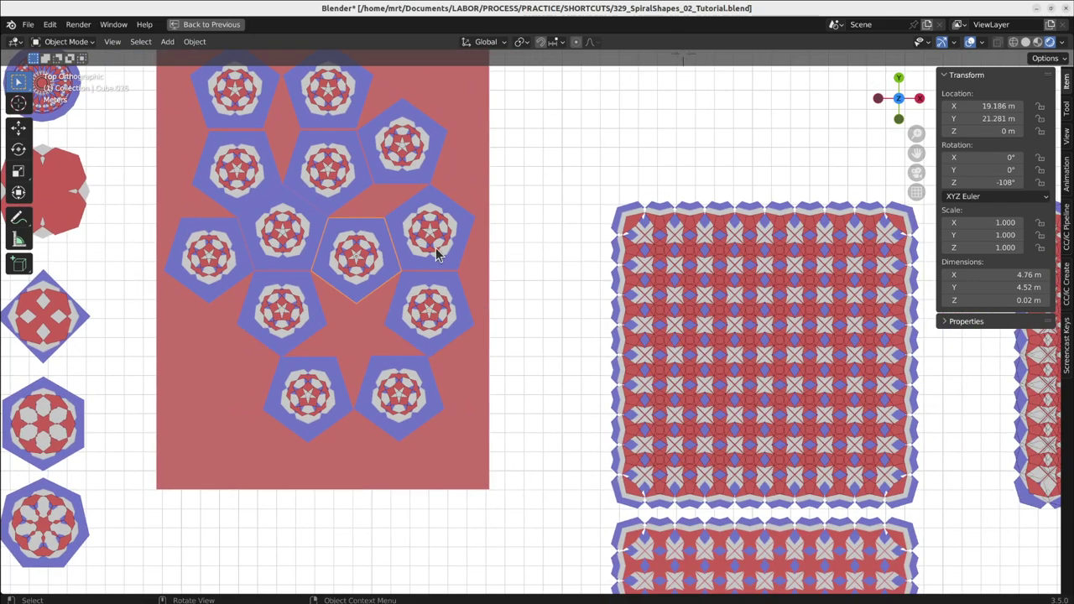
left_click(293, 392)
left_click(297, 334)
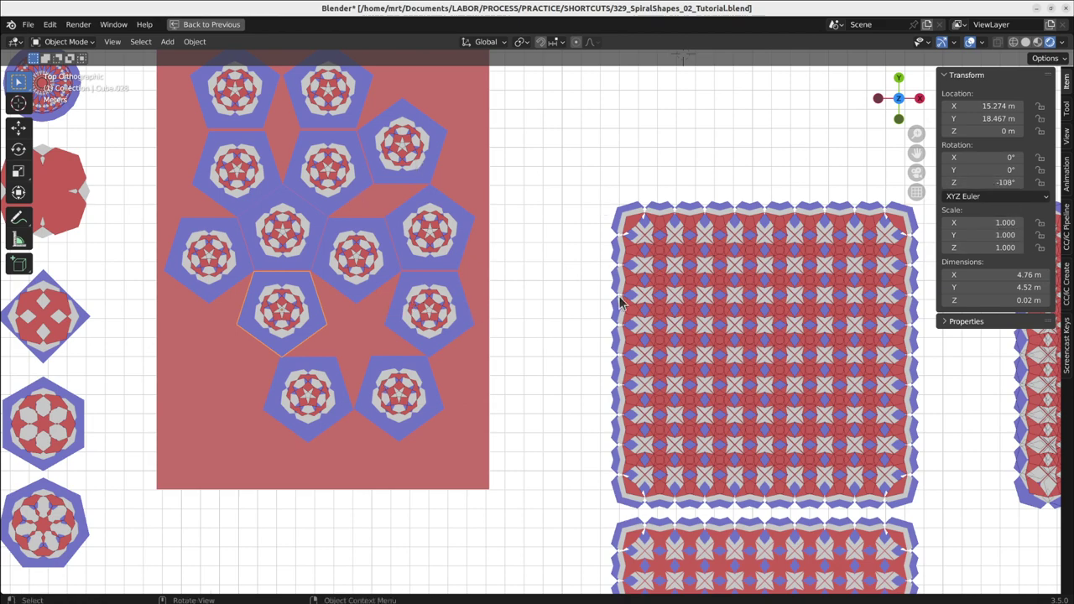
scroll(353, 376, "down", 4)
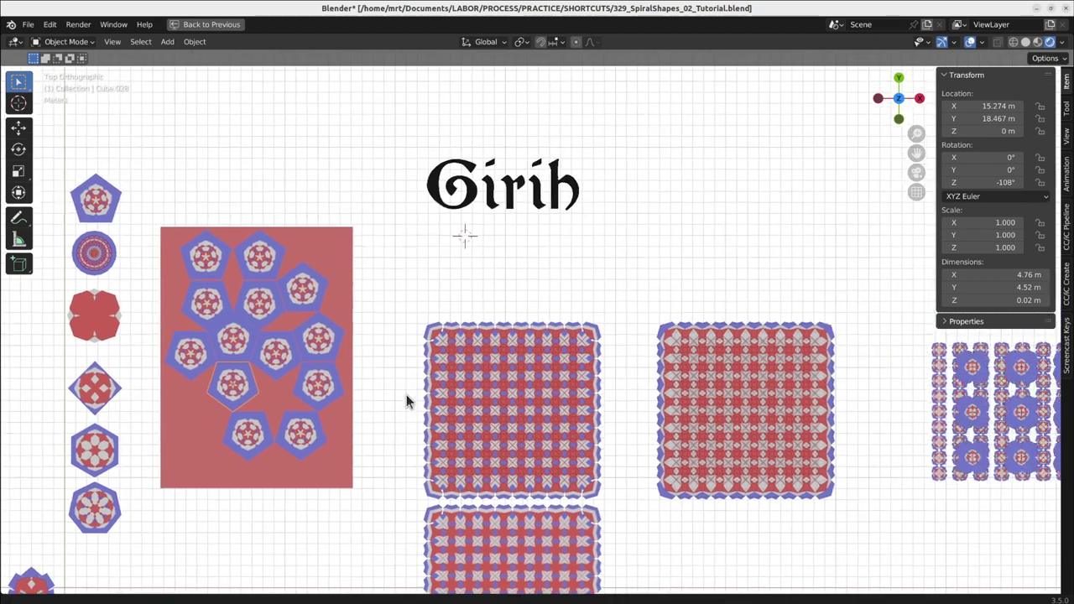
middle_click_drag(407, 394, 402, 393, "shift")
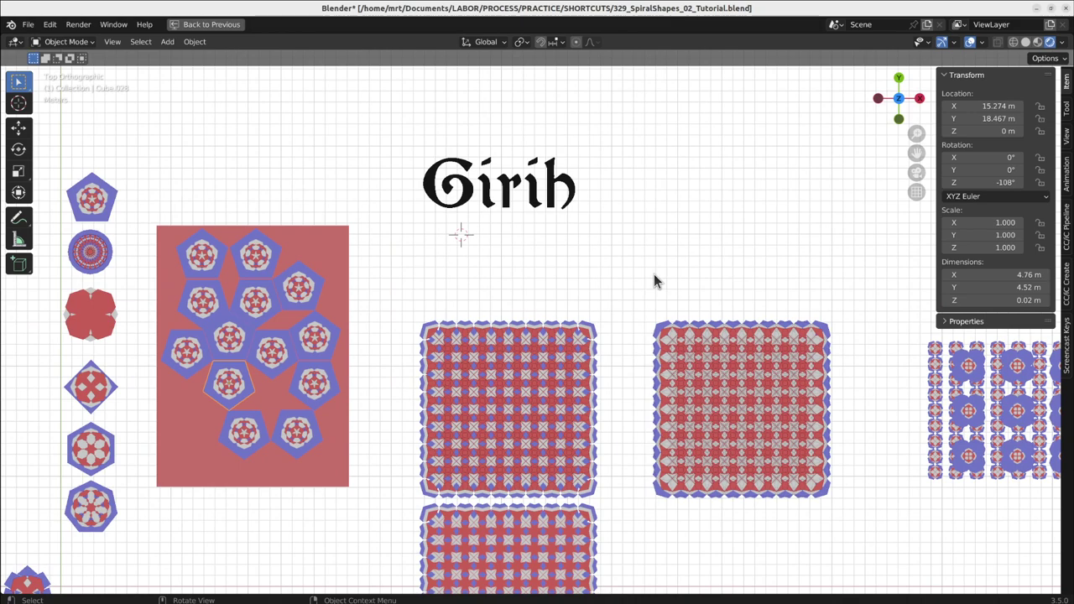
key("ctrl+space")
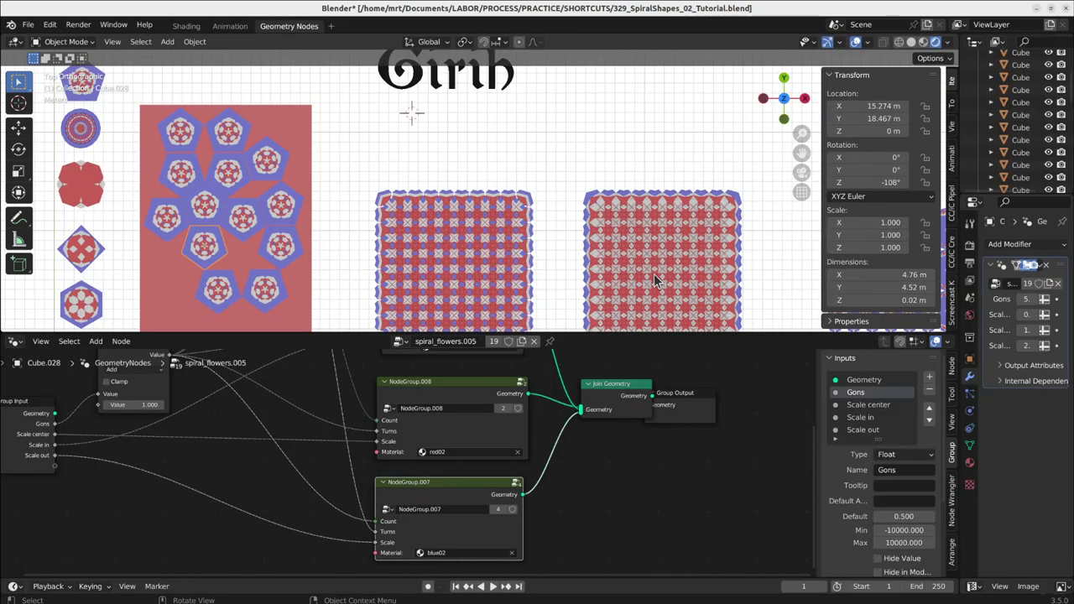